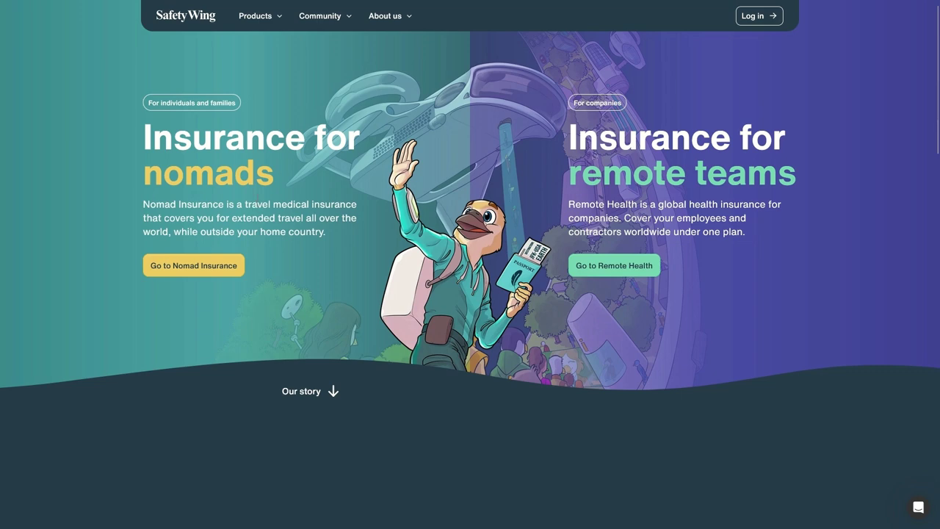
Skim the SafetyWing homepage, then go to the Nomad Insurance product page
left_click_drag(216, 218, 227, 233)
left_click(190, 235)
scroll(262, 206, "down", 2)
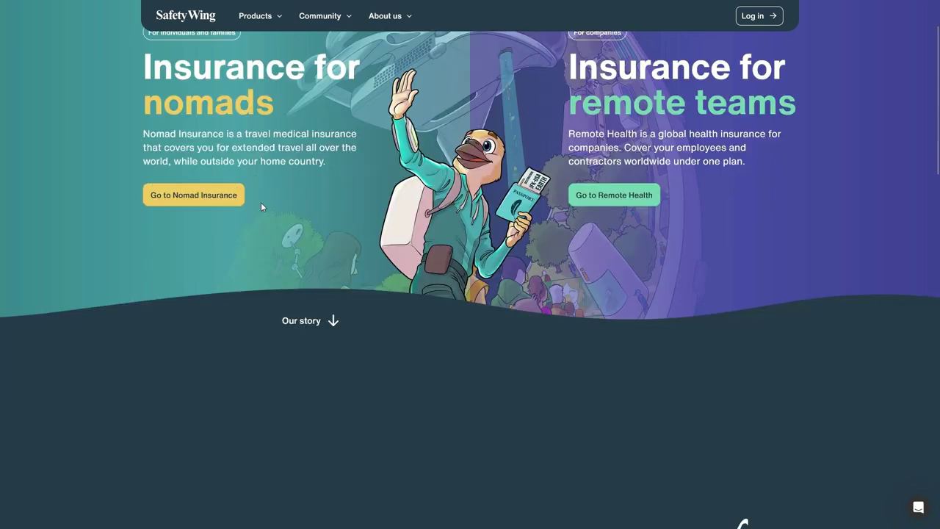
scroll(492, 164, "down", 3)
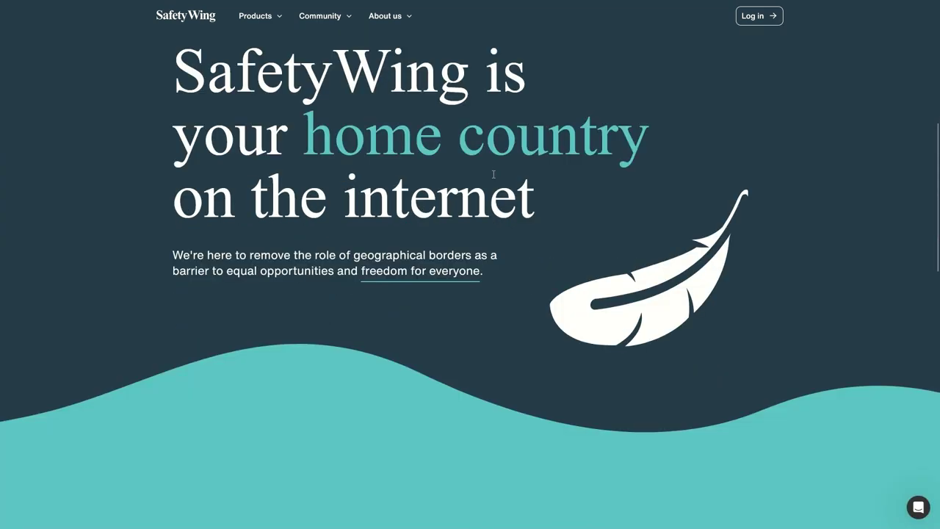
scroll(390, 150, "down", 10)
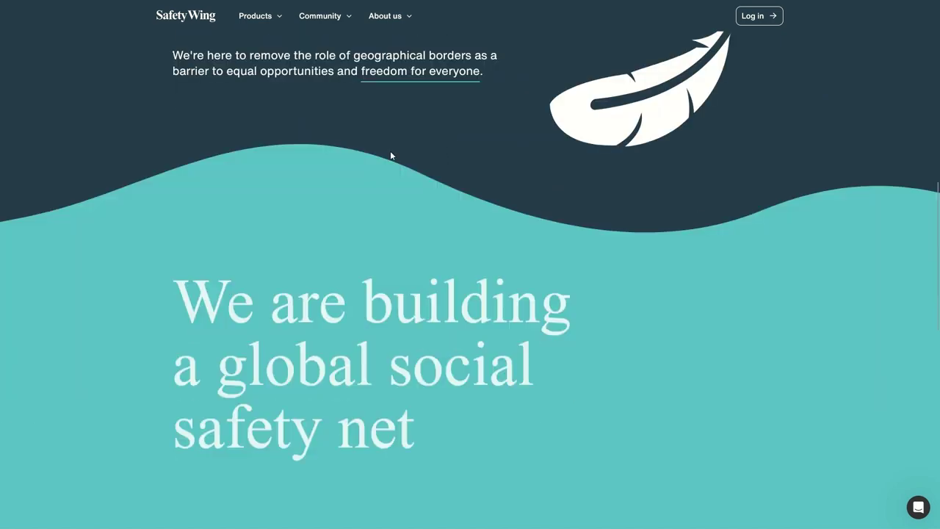
scroll(352, 268, "up", 15)
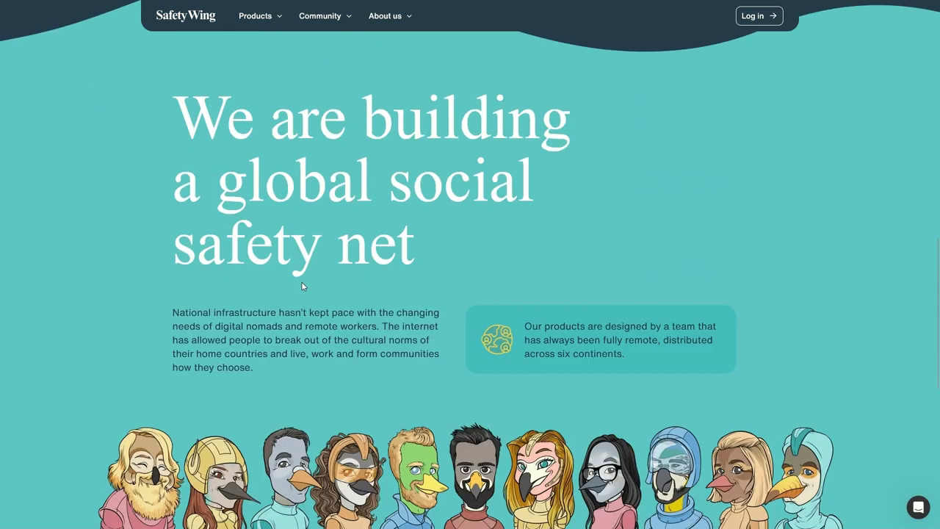
left_click(197, 267)
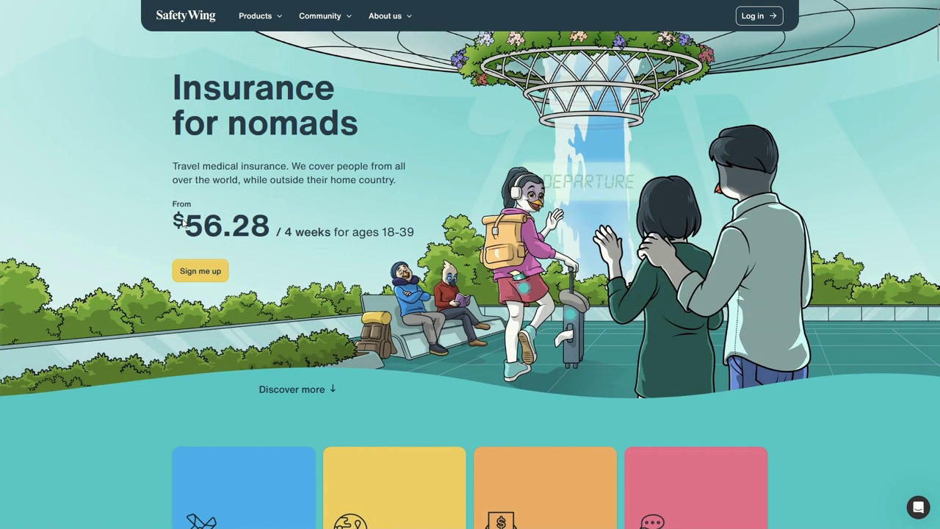
left_click_drag(188, 226, 328, 231)
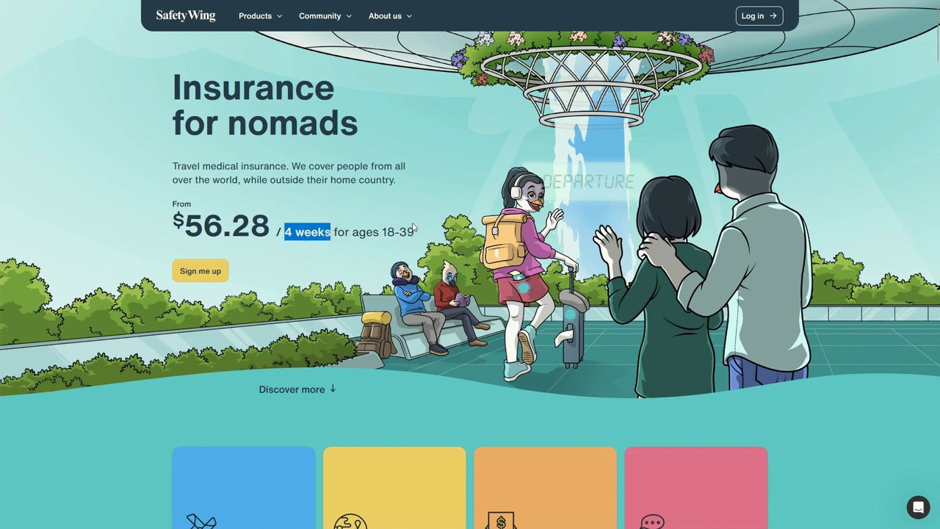
left_click_drag(186, 229, 278, 234)
scroll(361, 213, "down", 3)
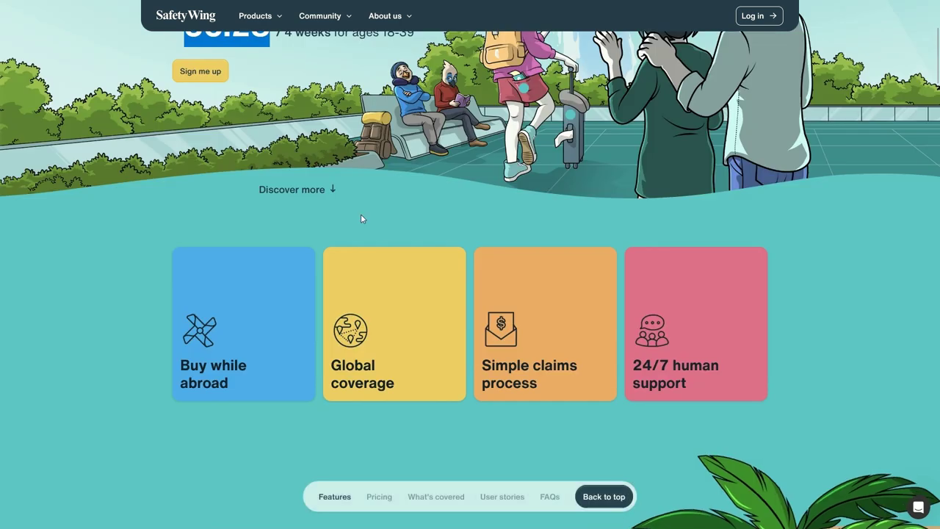
mouse_move(247, 299)
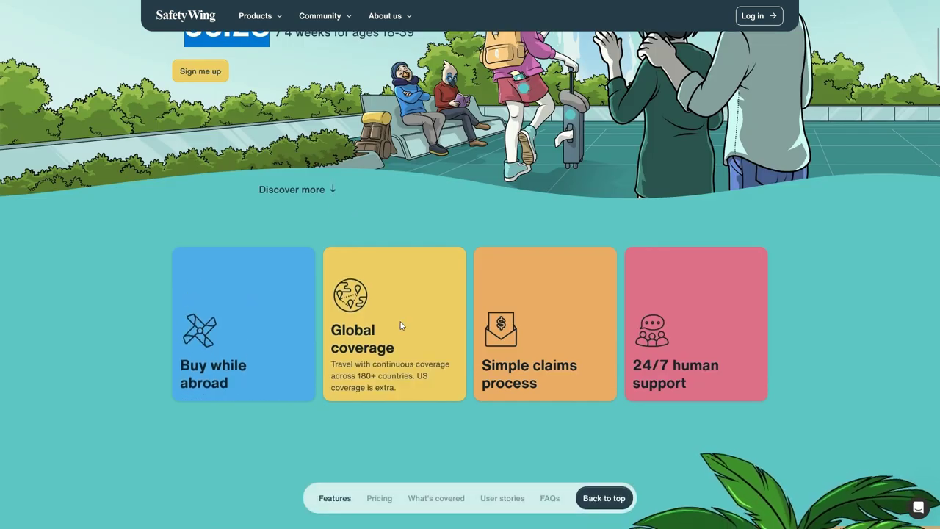
mouse_move(513, 316)
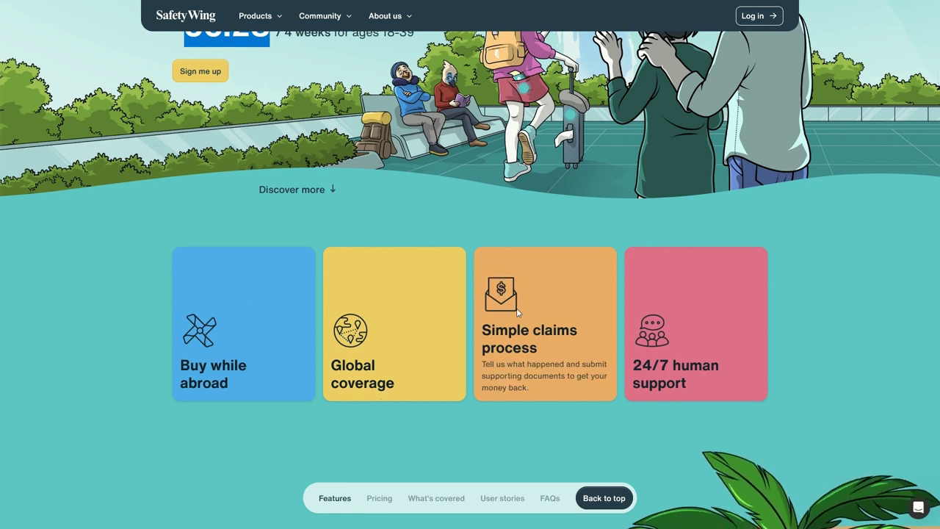
mouse_move(718, 299)
scroll(720, 290, "down", 10)
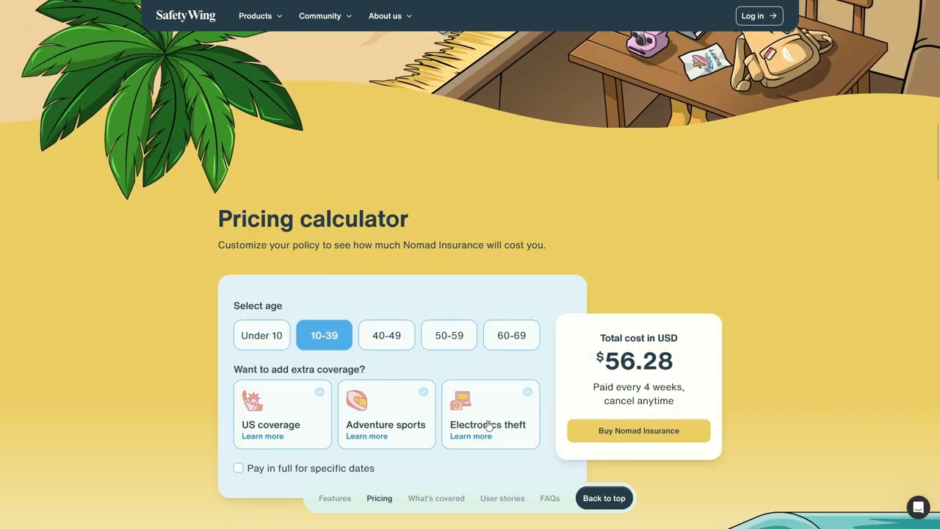
scroll(357, 243, "down", 10)
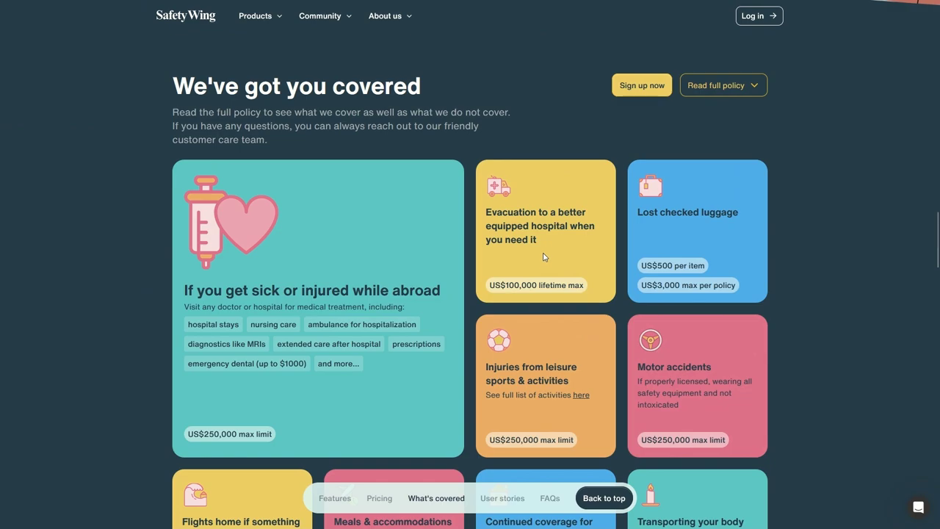
scroll(334, 289, "down", 3)
scroll(439, 267, "up", 20)
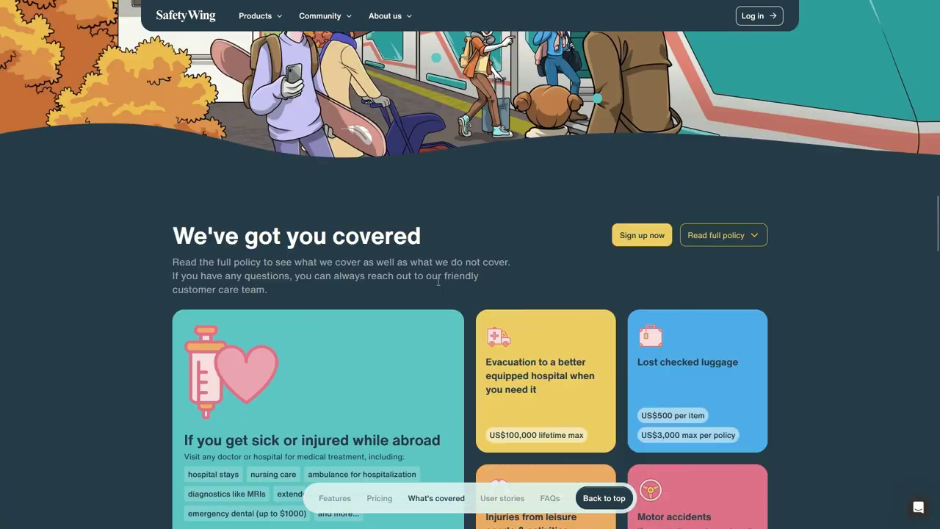
scroll(428, 275, "up", 10)
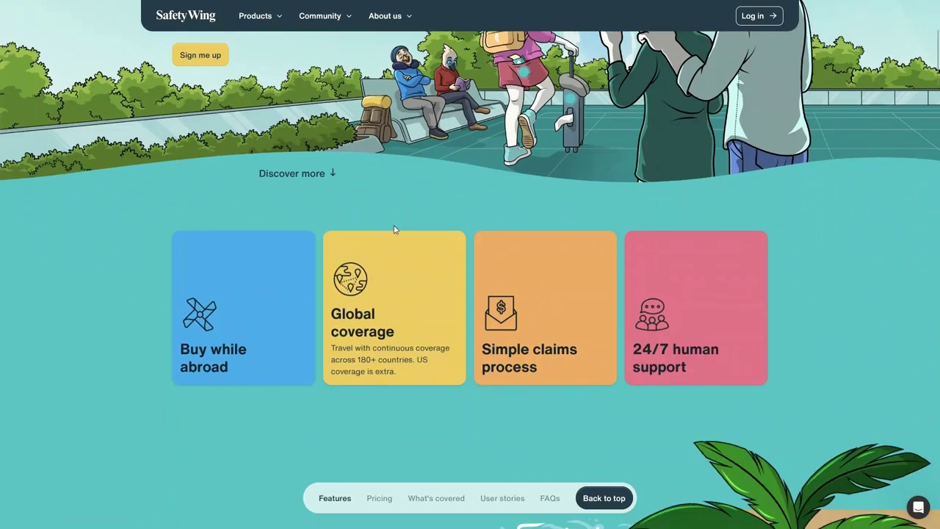
scroll(395, 201, "up", 2)
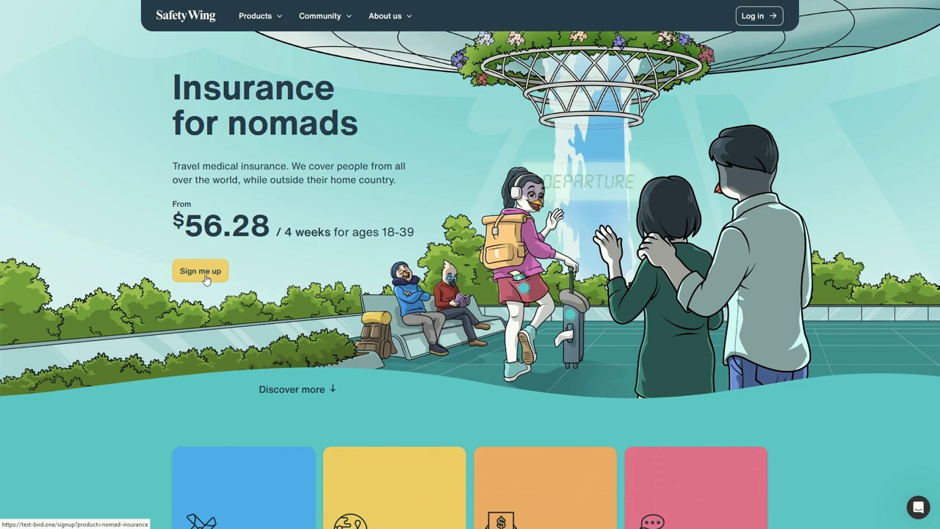
Start Nomad Insurance sign-up with an e-mail address and the browser-suggested password
left_click(204, 273)
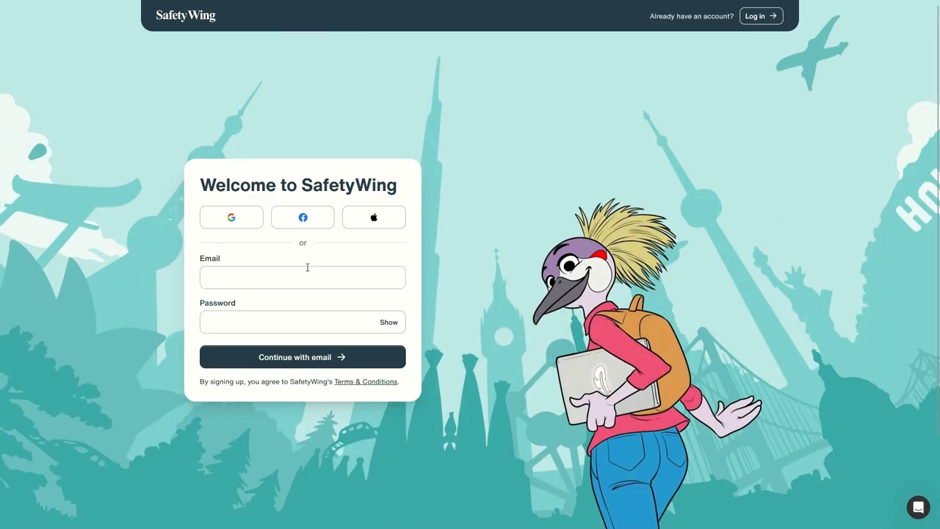
left_click(307, 268)
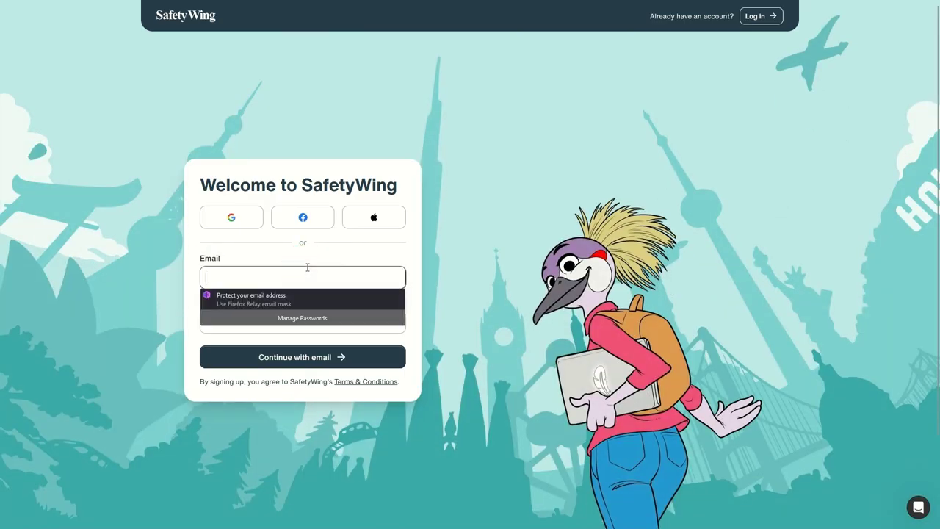
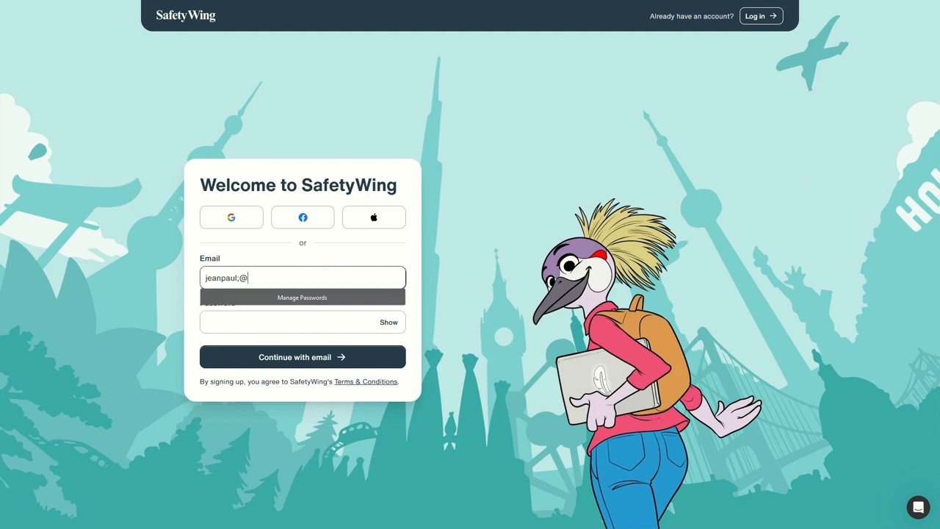
key("Tab")
left_click(253, 338)
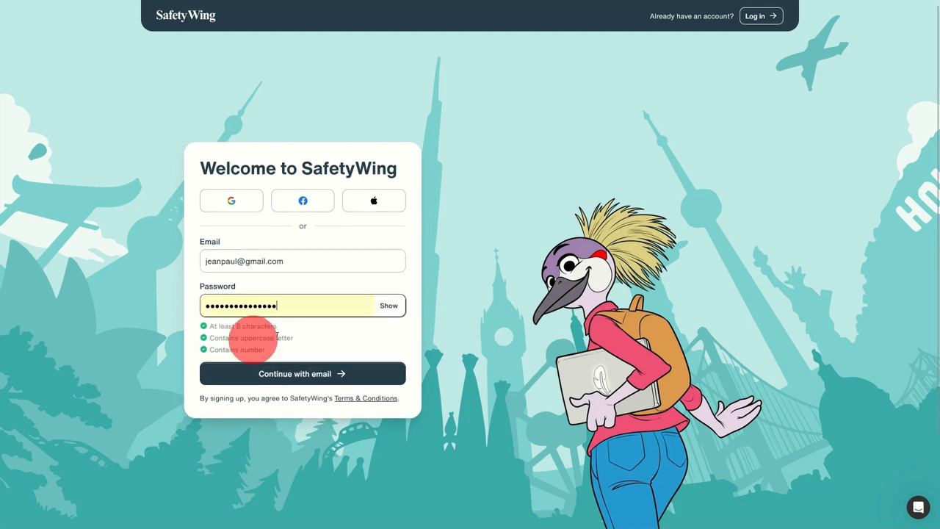
left_click(308, 374)
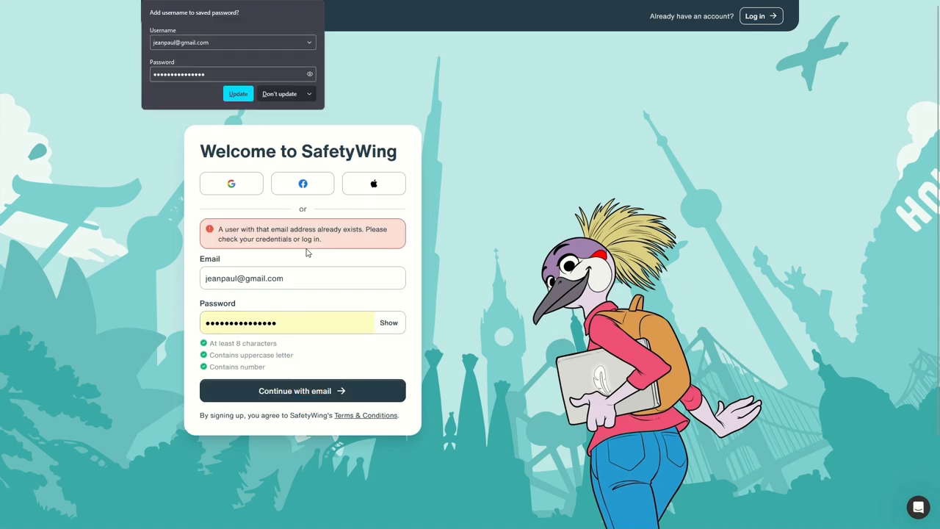
After the already-exists error, append '2' to the e-mail's name part and resubmit
double_click(225, 277)
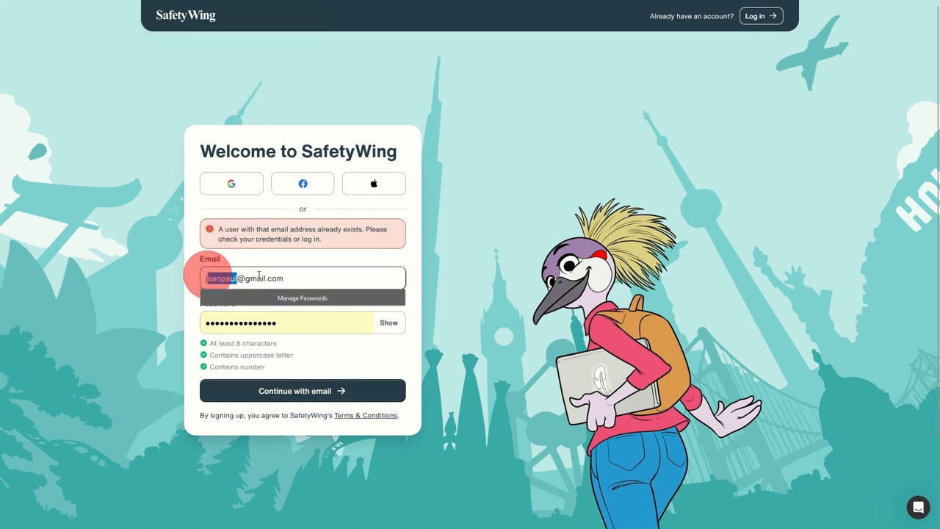
key("Right")
type("2")
left_click(334, 386)
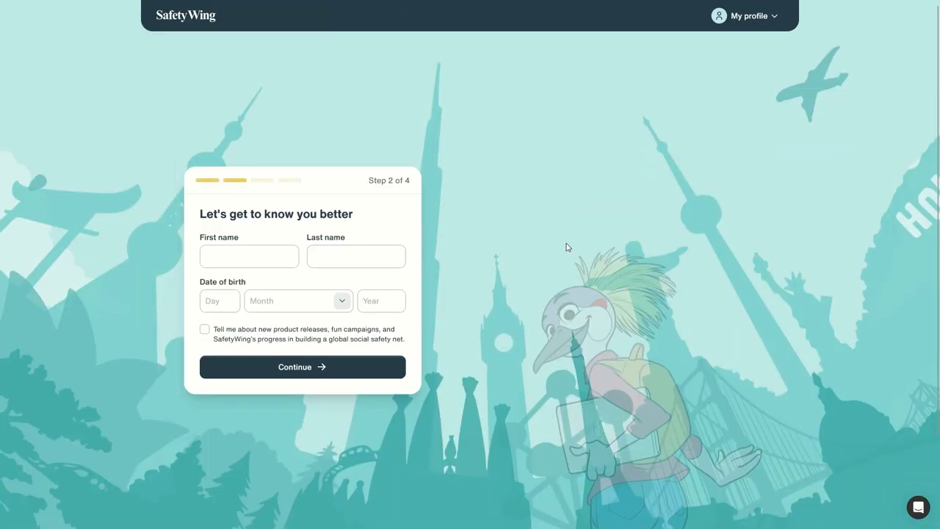
Enter the first and last name and a birth day of 28 and month of July
left_click(262, 256)
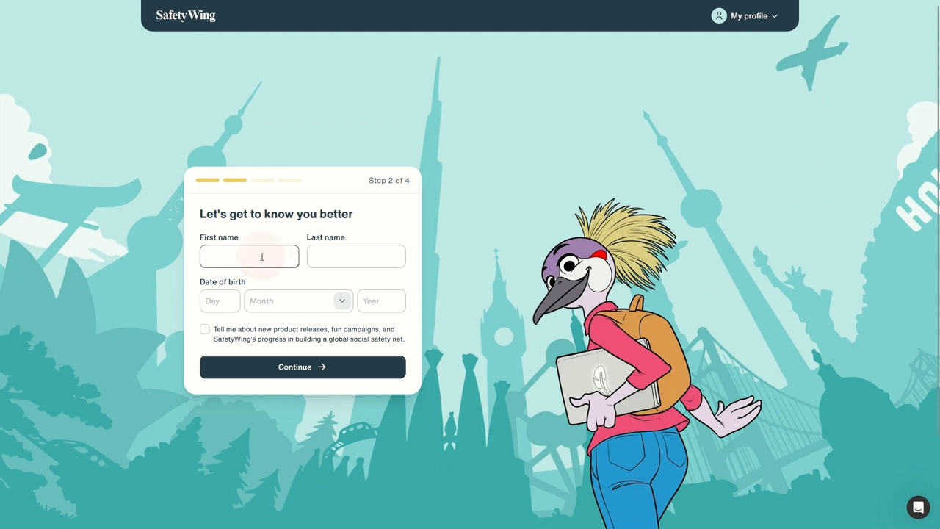
key("Tab")
type("Pa")
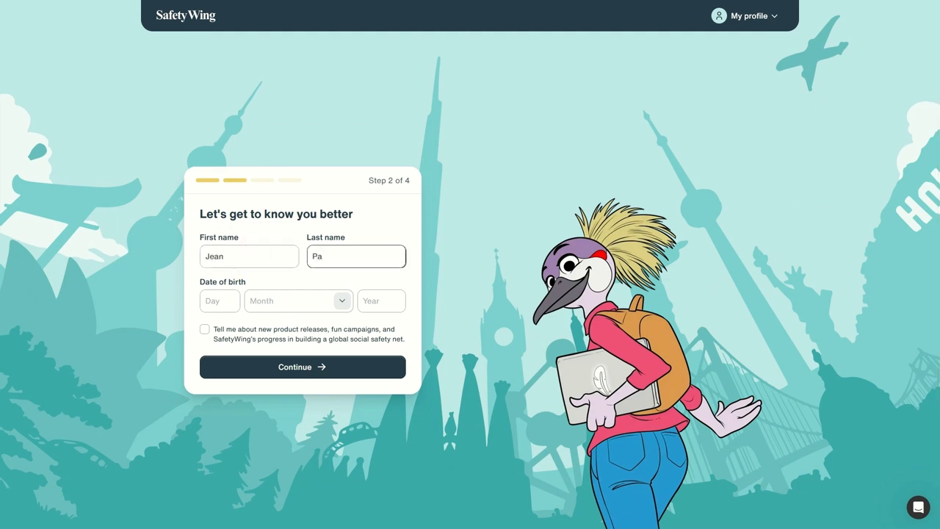
left_click(214, 300)
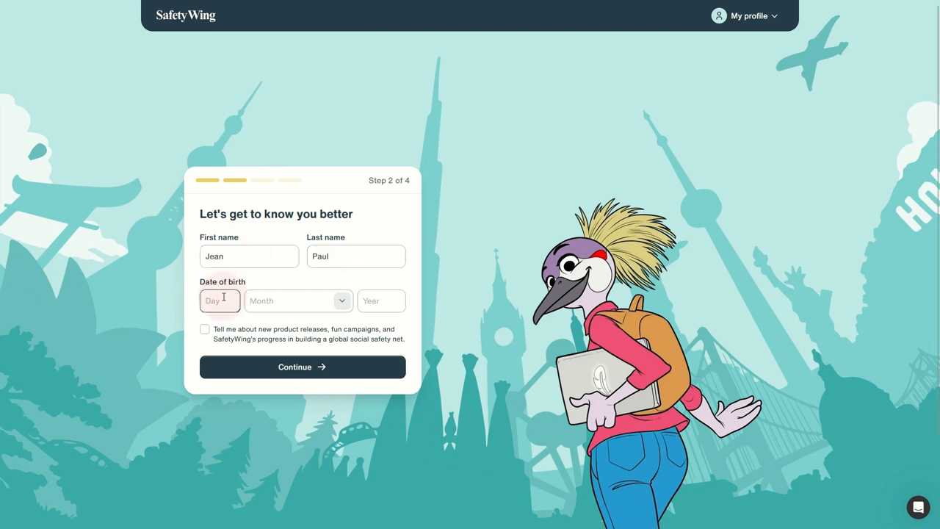
type("28")
key("Tab")
type("jul")
left_click(289, 337)
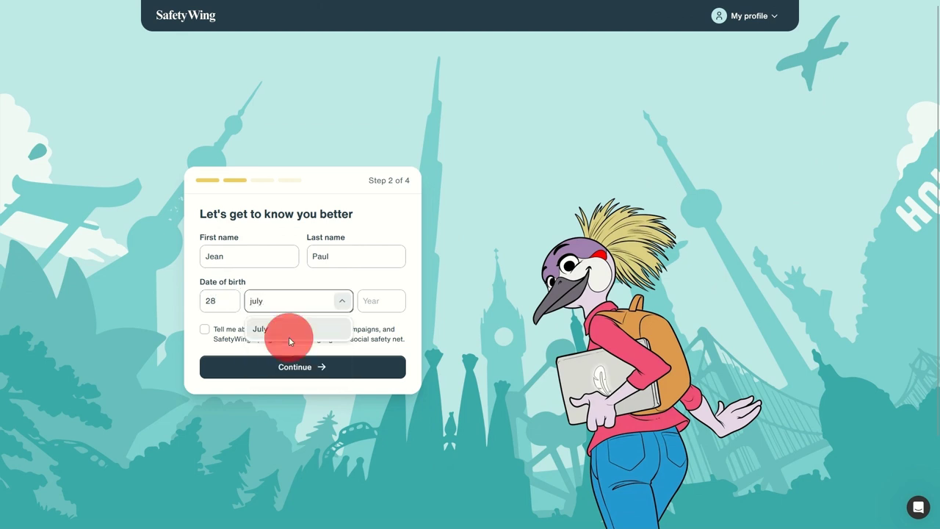
Enter birth year 1991, opt in to product news, and continue to Country info
left_click(379, 301)
type("1991")
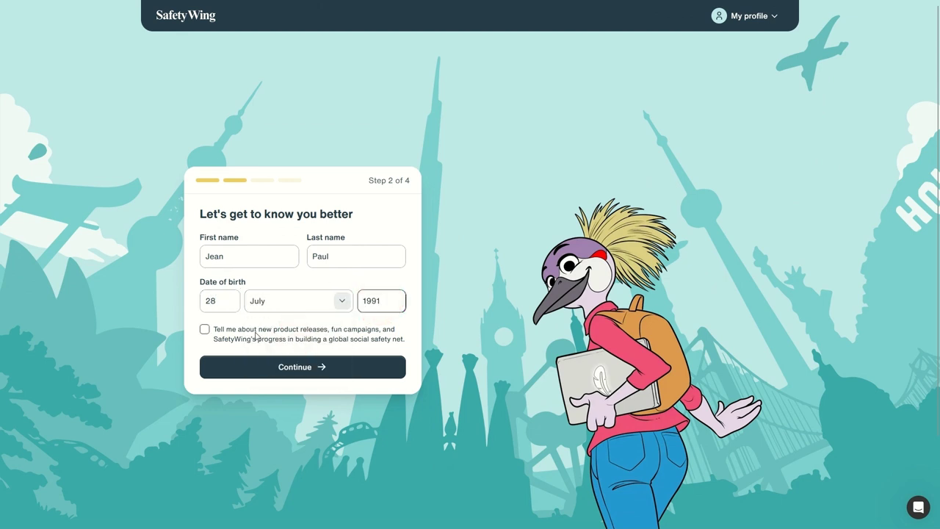
left_click(204, 329)
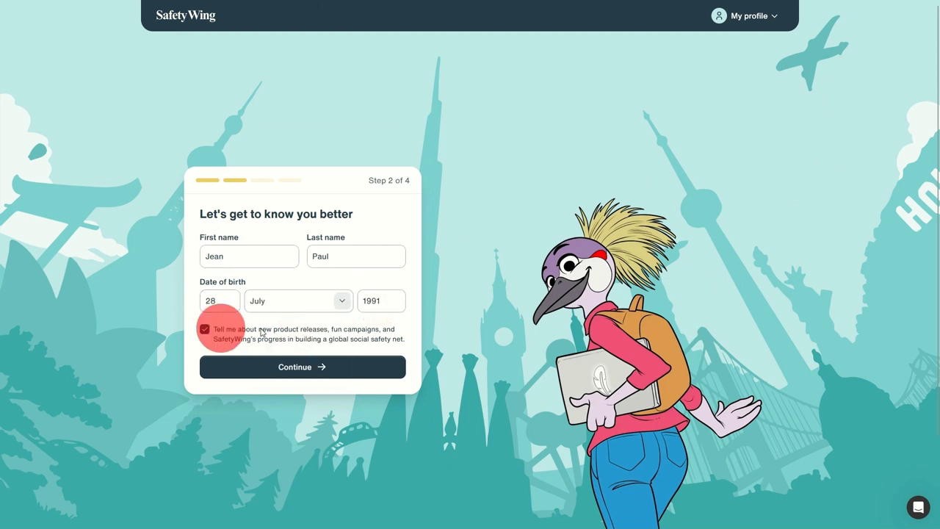
left_click(296, 363)
Choose France as the citizenship country
left_click(282, 277)
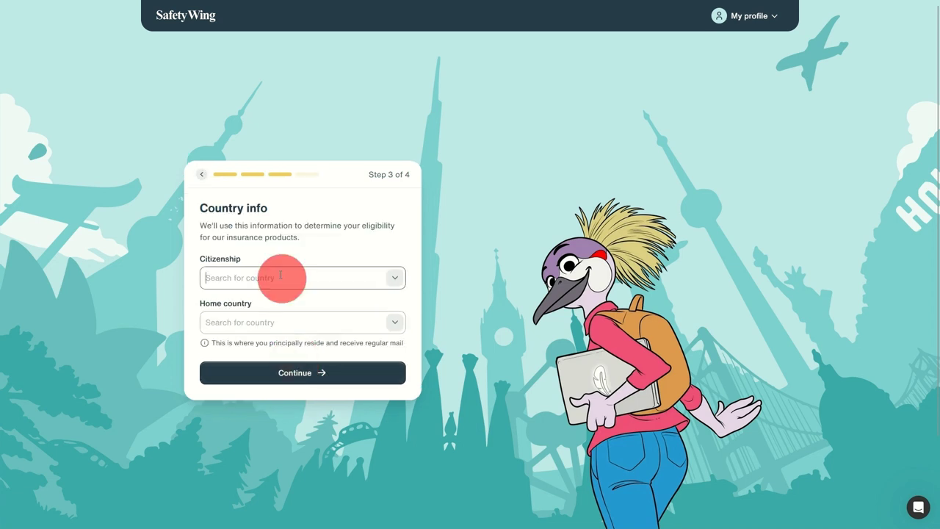
left_click(395, 277)
scroll(299, 341, "down", 15)
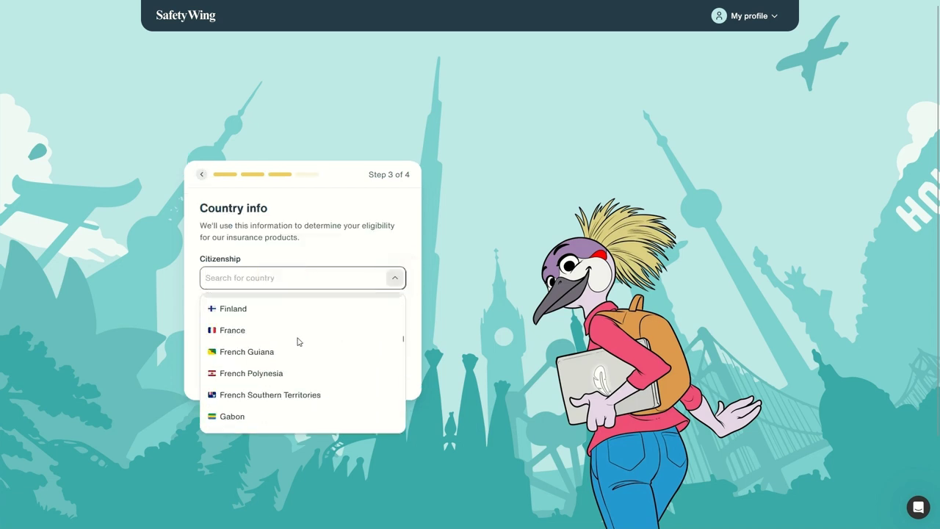
scroll(297, 341, "down", 7)
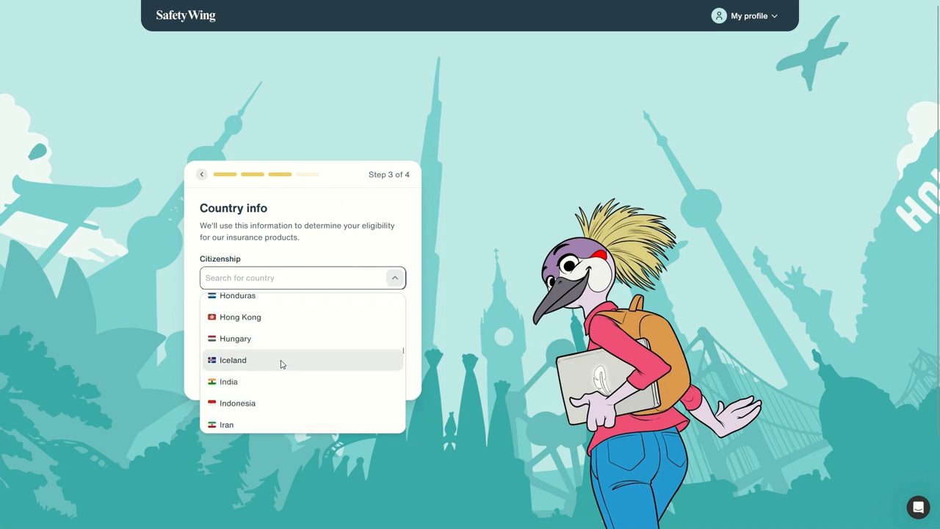
scroll(279, 367, "down", 5)
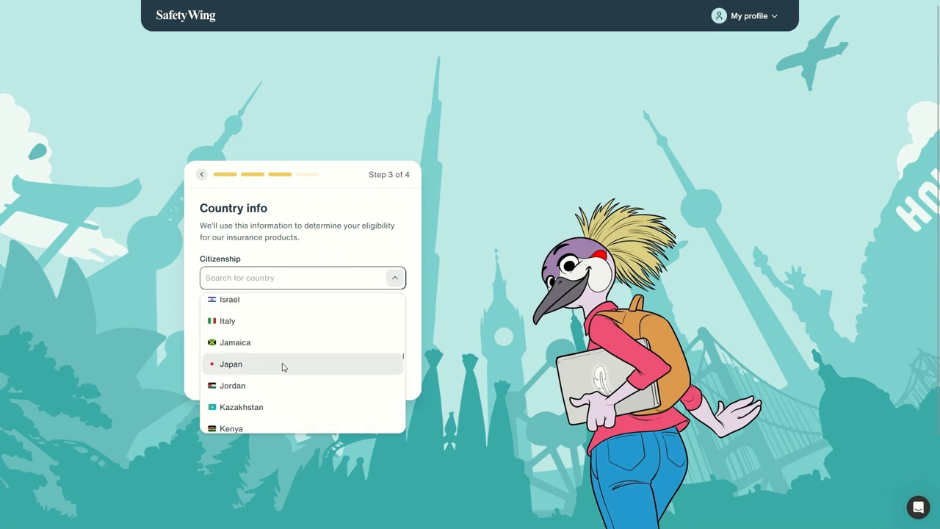
scroll(283, 367, "up", 10)
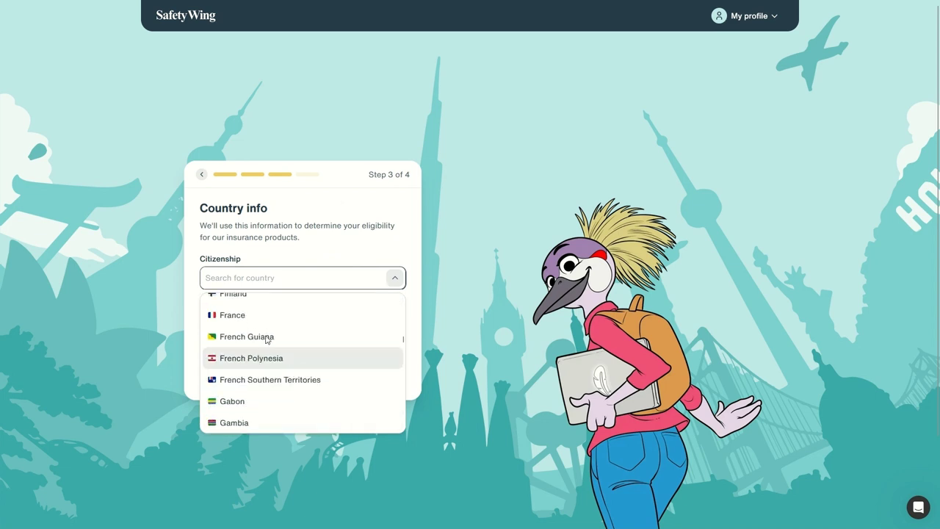
left_click(259, 314)
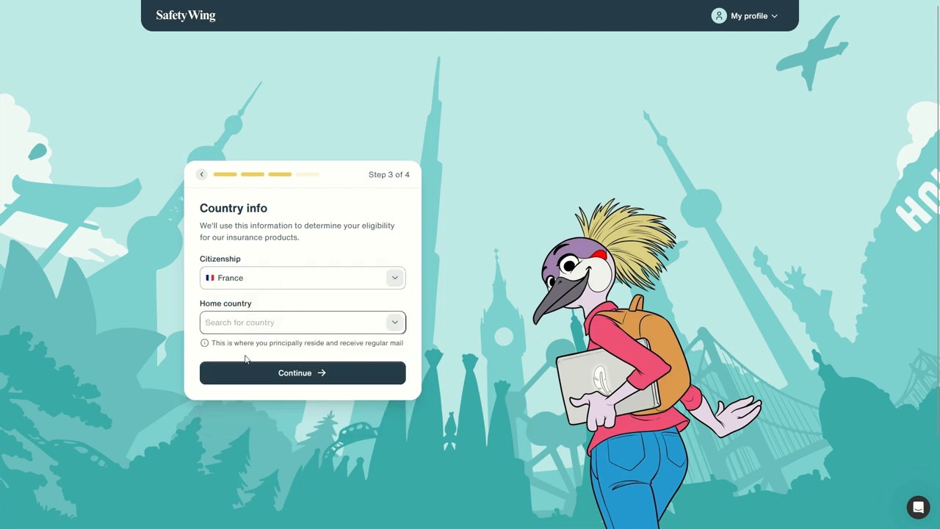
left_click_drag(227, 341, 402, 339)
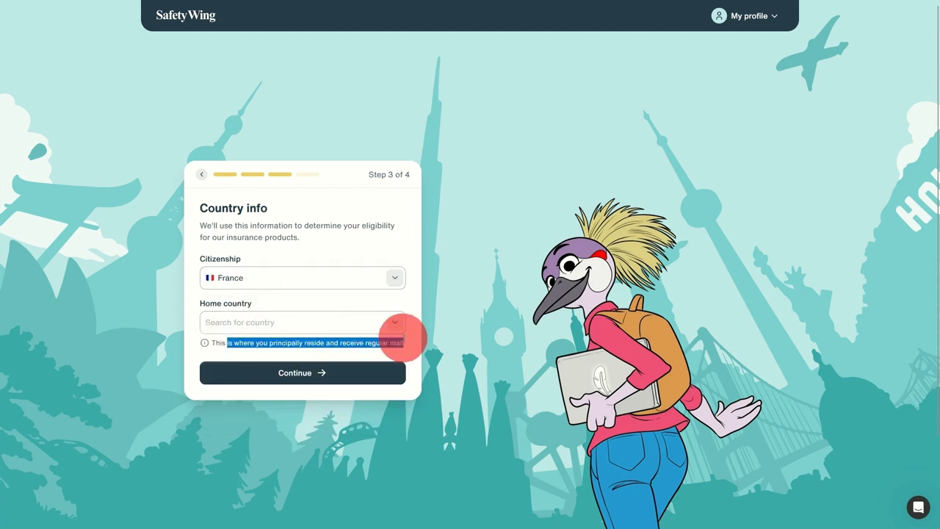
Search 'po' in the home country list, choose Poland, and continue to Mailing address
left_click(272, 319)
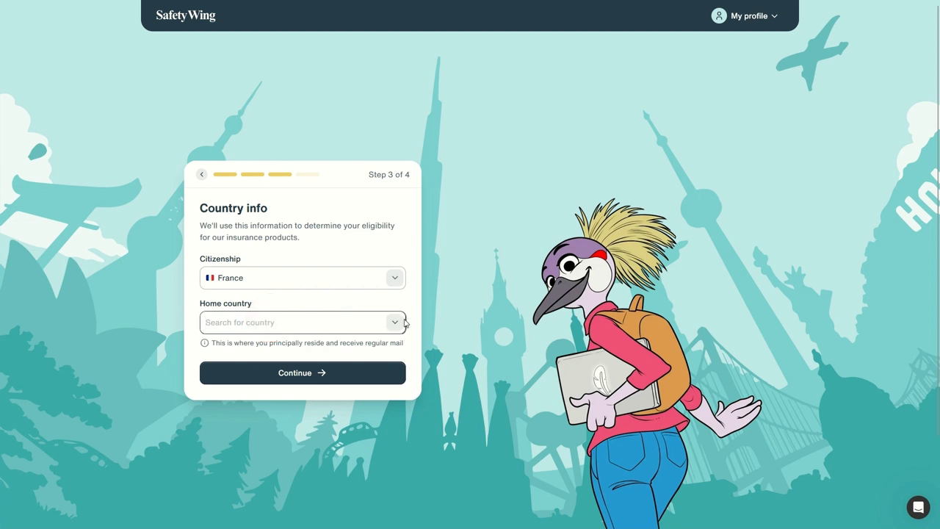
left_click(401, 323)
scroll(294, 393, "down", 15)
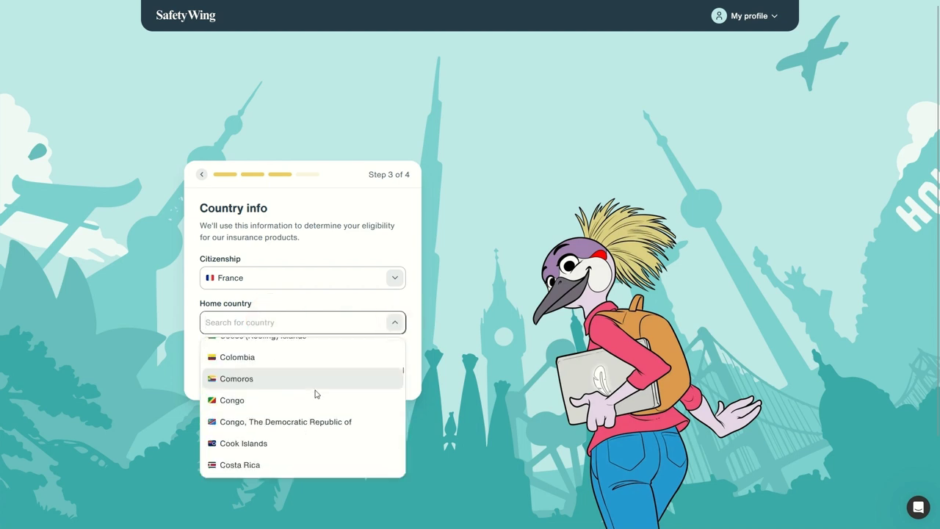
scroll(310, 391, "down", 7)
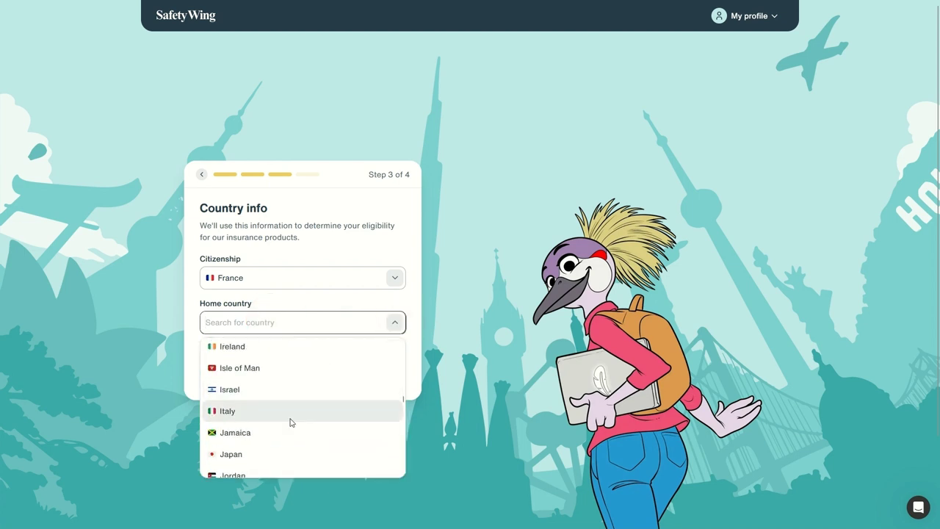
scroll(290, 419, "down", 3)
scroll(290, 419, "down", 8)
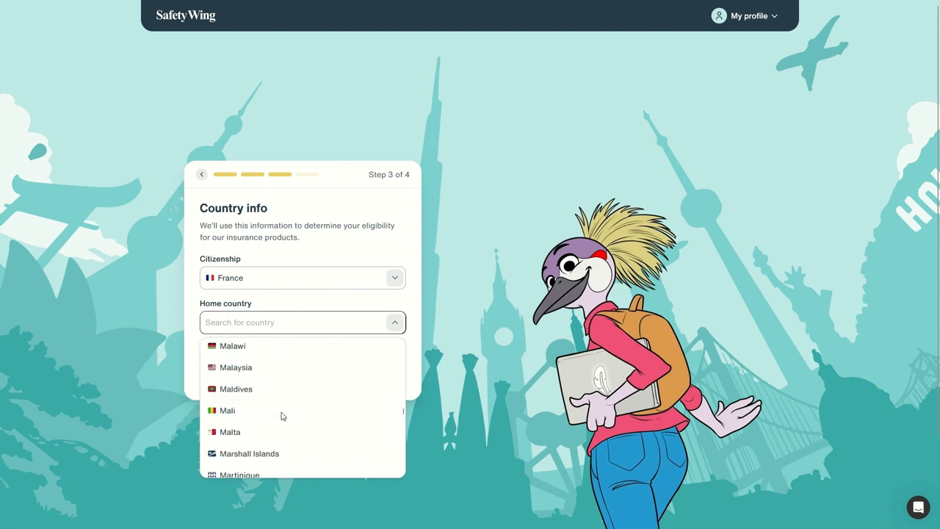
scroll(281, 416, "down", 10)
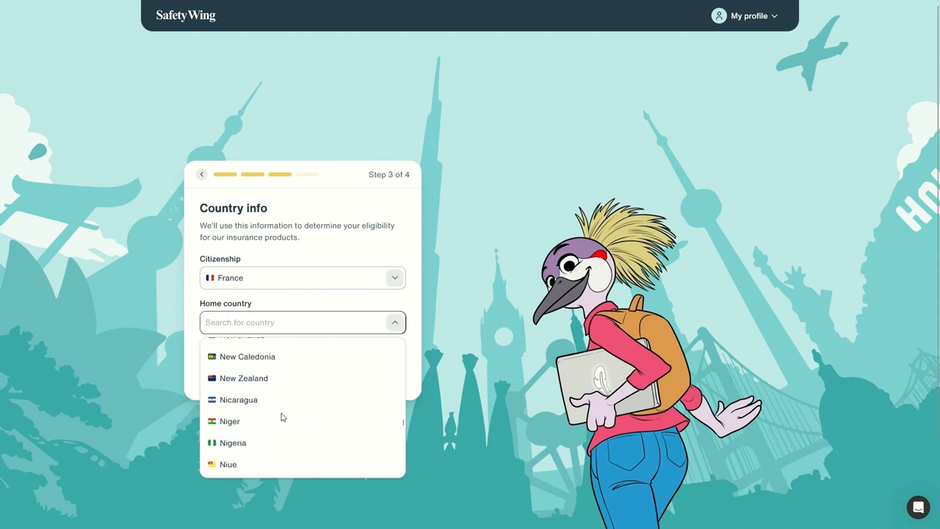
scroll(281, 416, "down", 7)
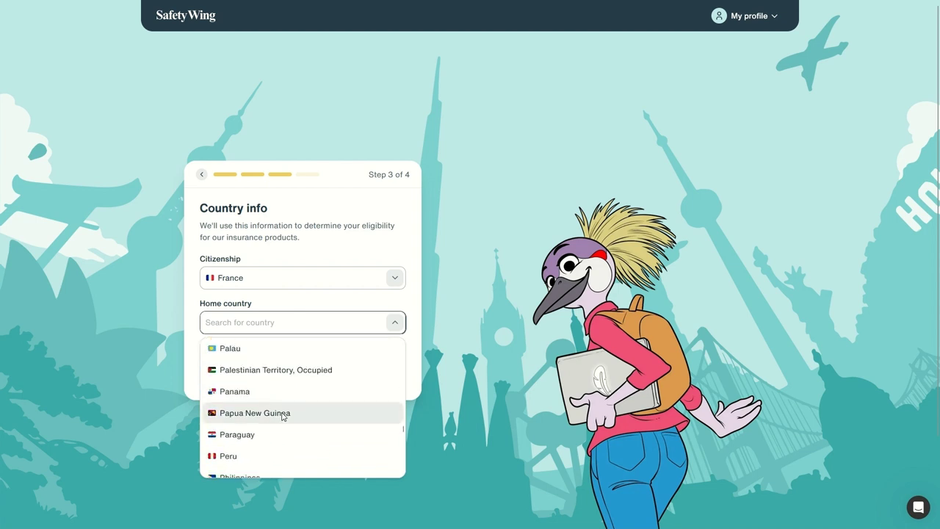
left_click(261, 317)
type("po")
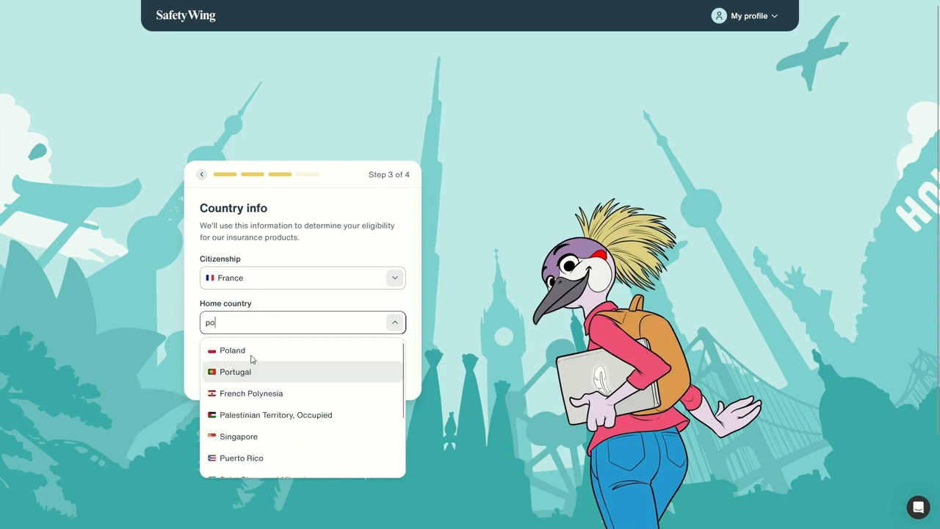
left_click(261, 350)
left_click(328, 374)
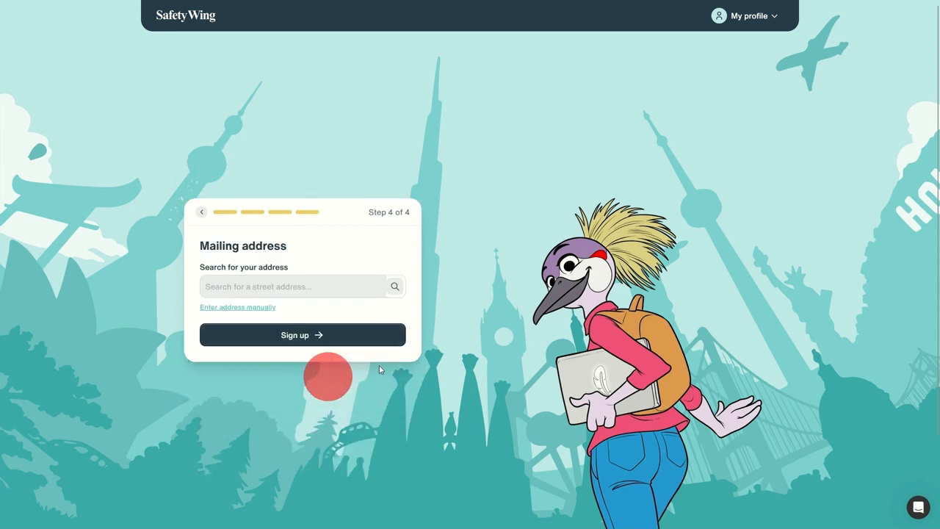
Search for a Main Street address in Warsaw, pick the first suggestion, and sign up
left_click(272, 287)
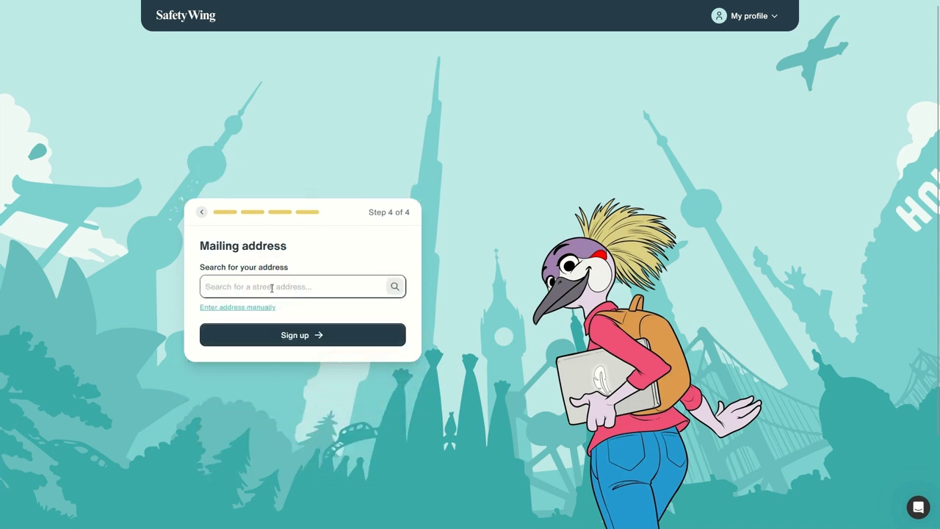
type("al/")
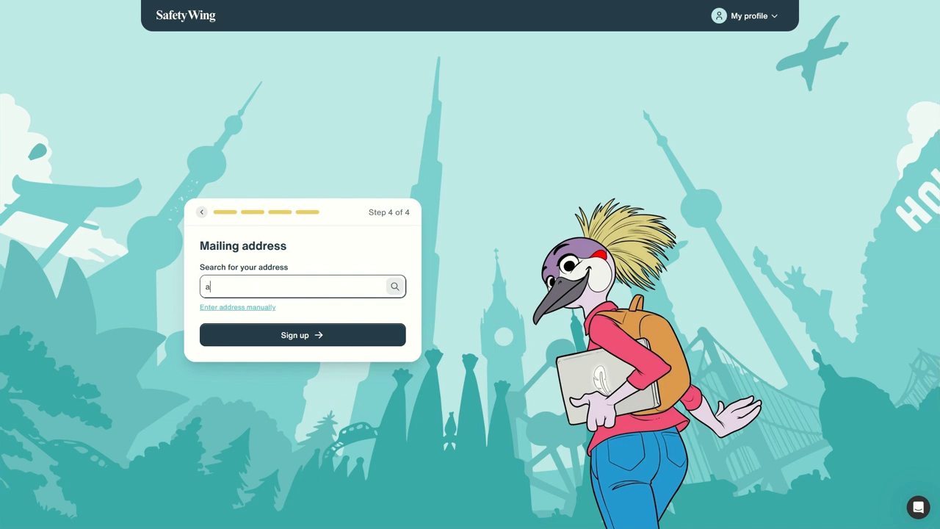
key("BackSpace")
key("BackSpace")
key("BackSpace")
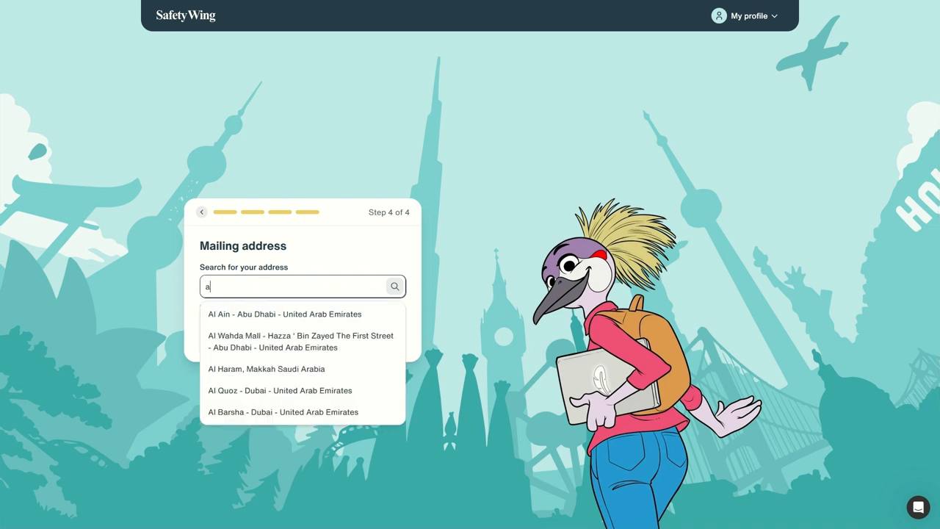
type("main street poland")
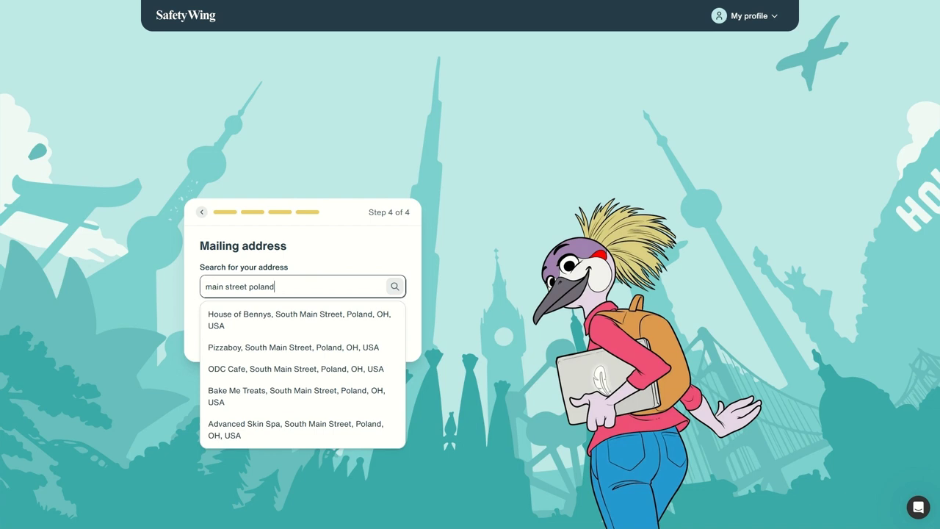
key("ctrl+shift+Left")
key("BackSpace")
type(", wa")
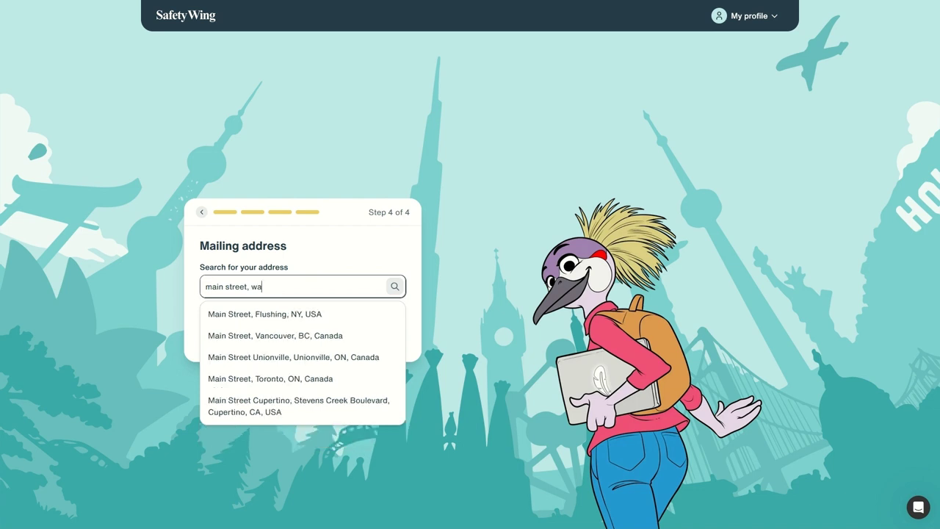
type("rszawa")
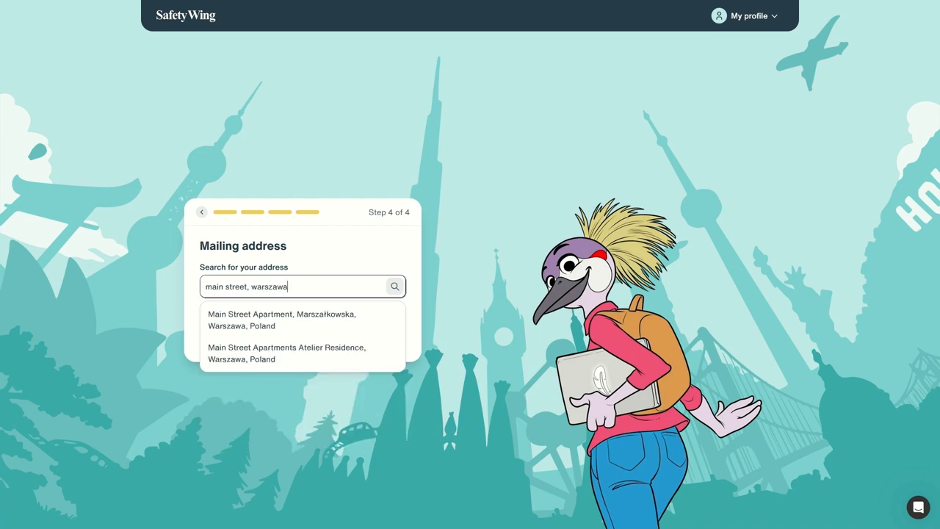
left_click(256, 317)
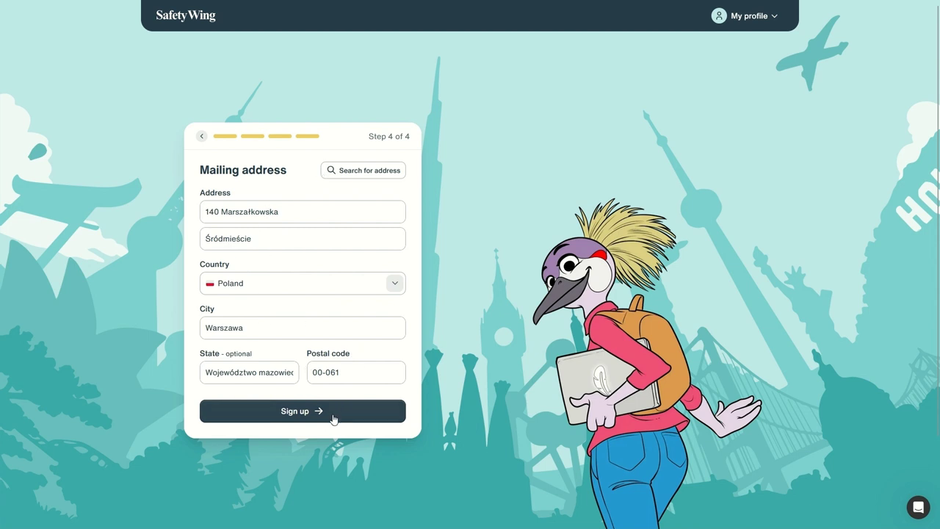
left_click(303, 417)
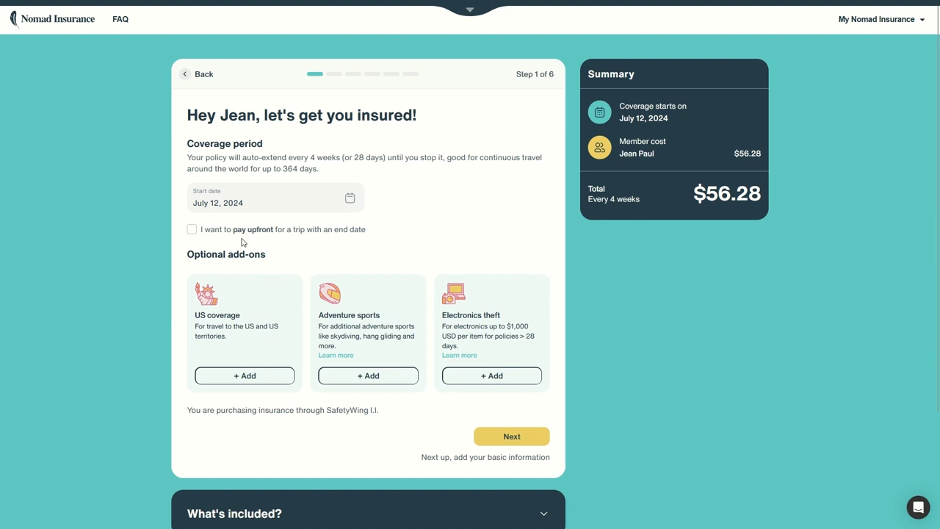
Compare upfront payment with the 4-weekly subscription, keeping the $56.28 auto-extending subscription
left_click(237, 229)
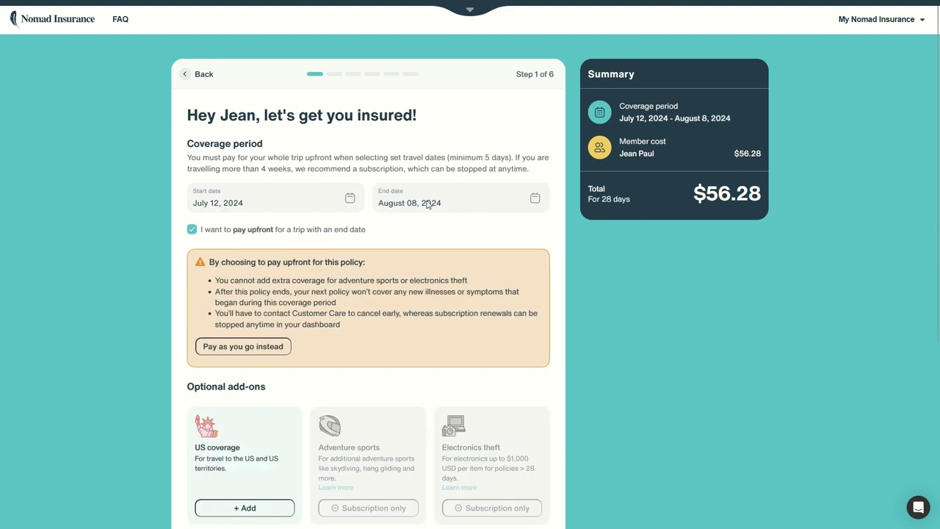
left_click(268, 230)
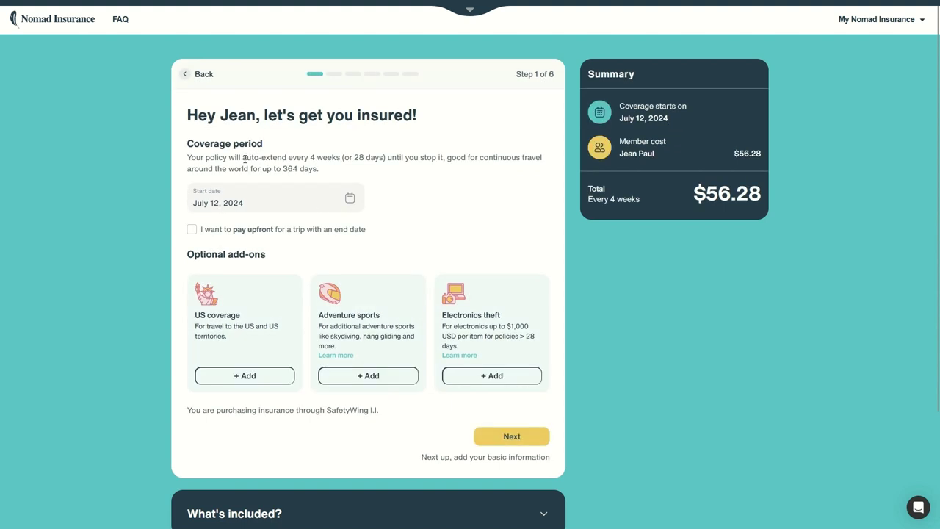
left_click_drag(244, 158, 409, 157)
left_click(409, 158)
left_click_drag(283, 168, 360, 171)
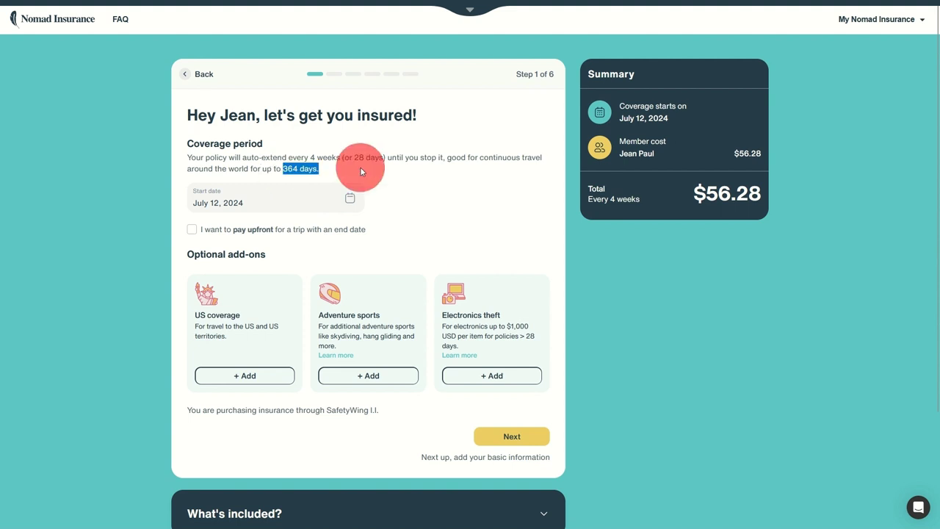
left_click_drag(694, 195, 763, 199)
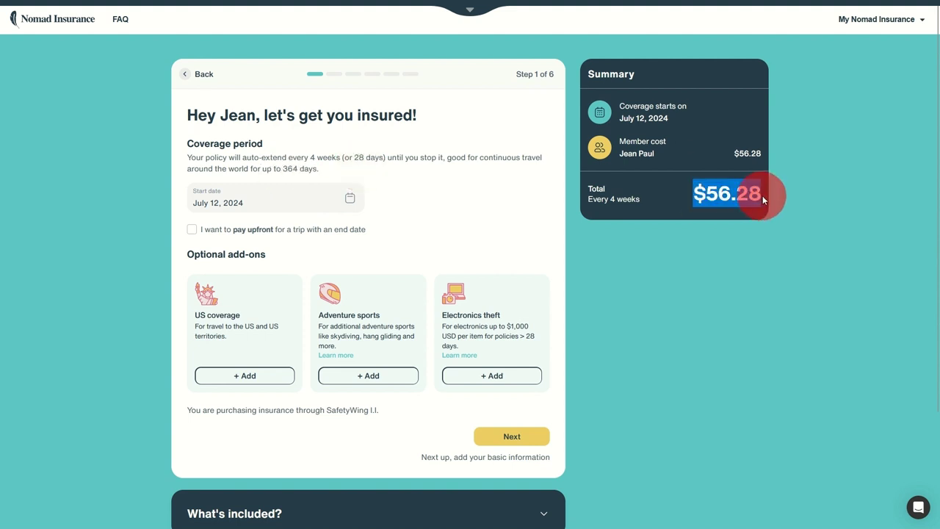
left_click(337, 230)
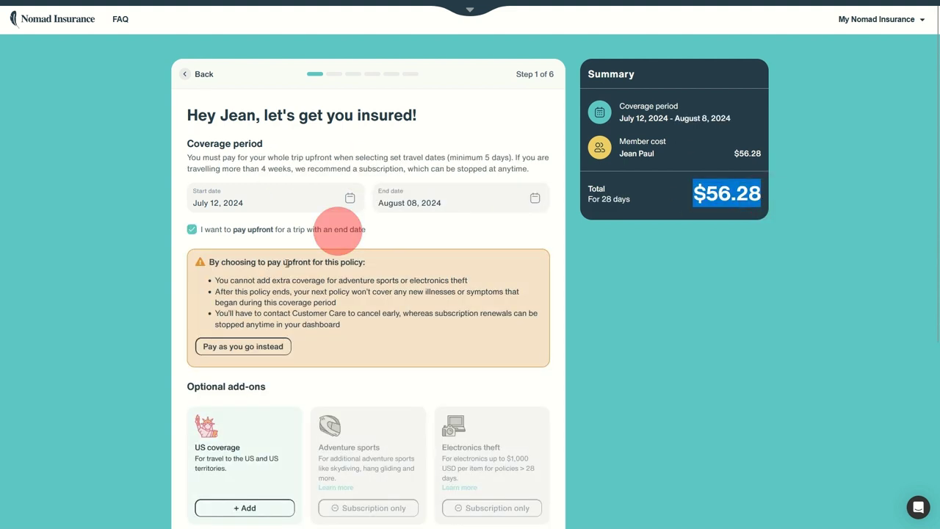
left_click(253, 232)
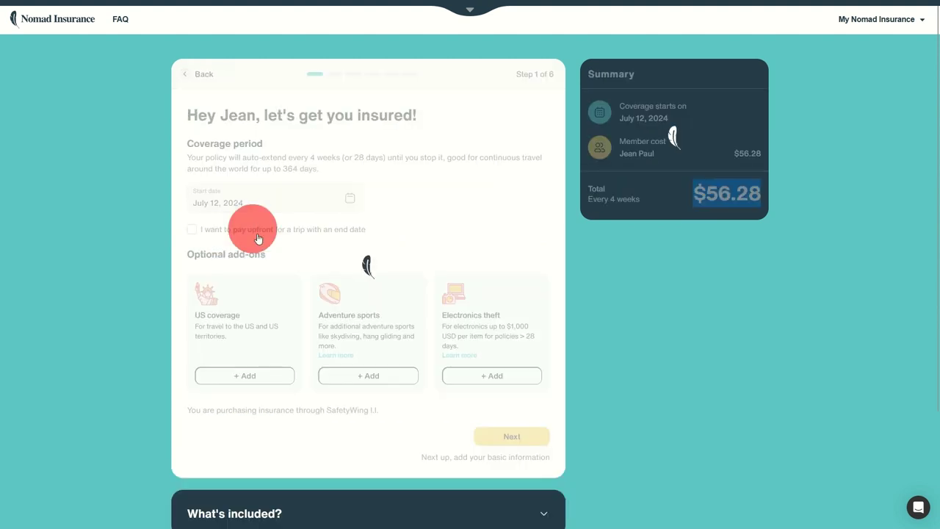
Try the US coverage and Adventure sports add-ons, keeping only Electronics theft for $66.28
left_click(266, 375)
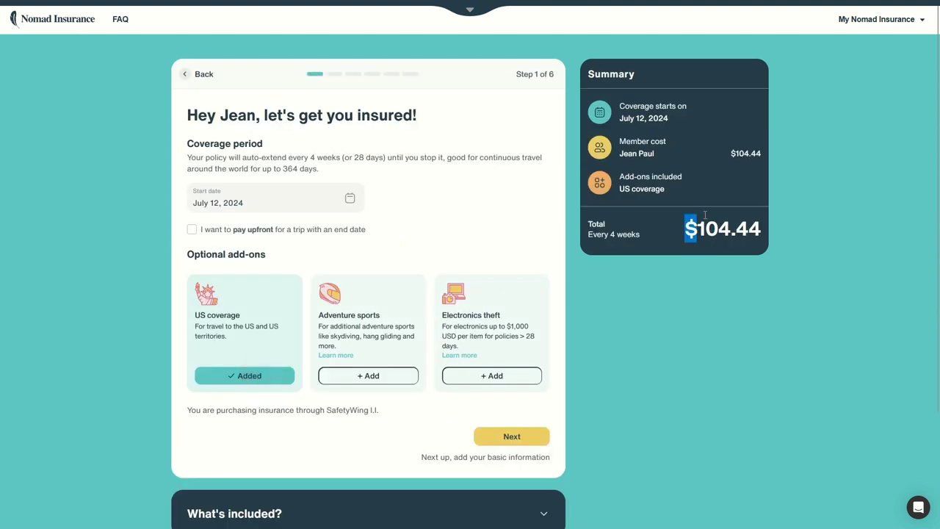
left_click(236, 380)
left_click(364, 376)
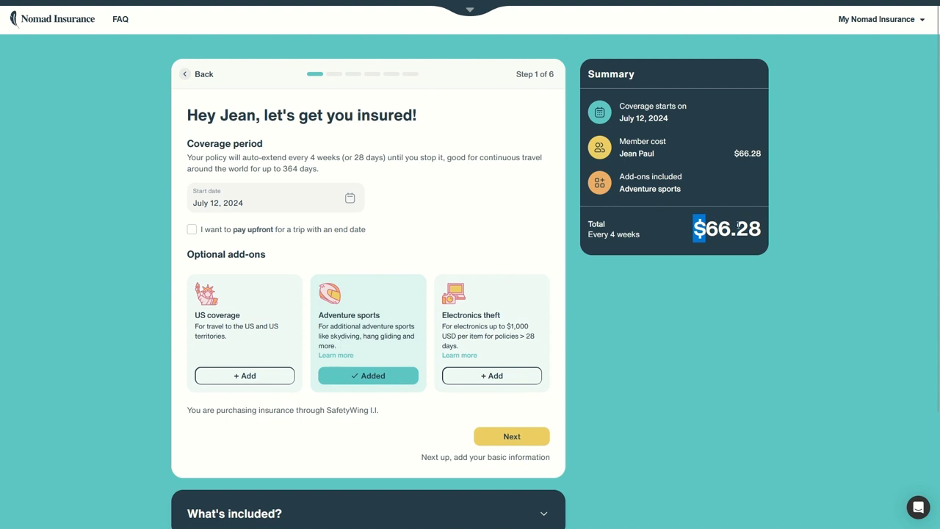
left_click(344, 380)
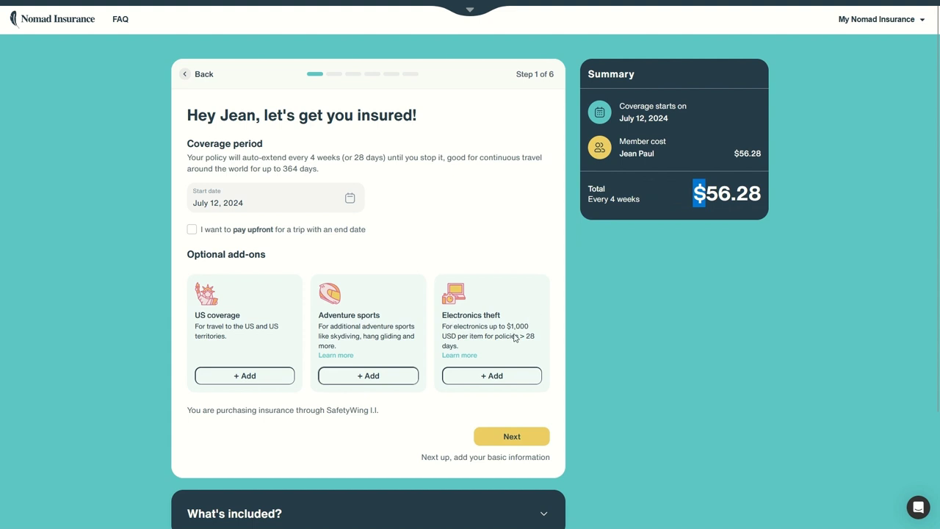
left_click(509, 376)
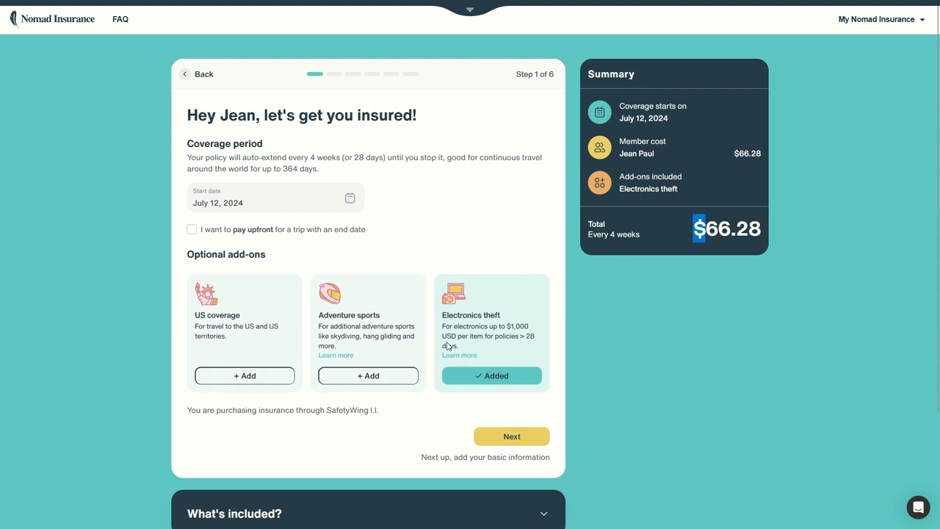
Expand What's included and view the Sports & activities and Home country coverage details
scroll(477, 425, "down", 2)
scroll(488, 441, "up", 2)
scroll(514, 455, "down", 1)
left_click(541, 465)
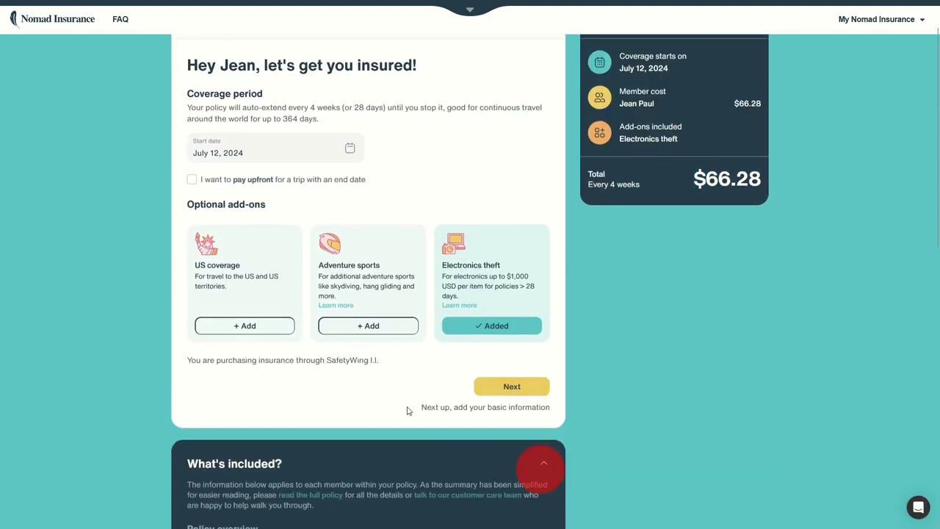
scroll(317, 353, "down", 4)
scroll(343, 336, "down", 2)
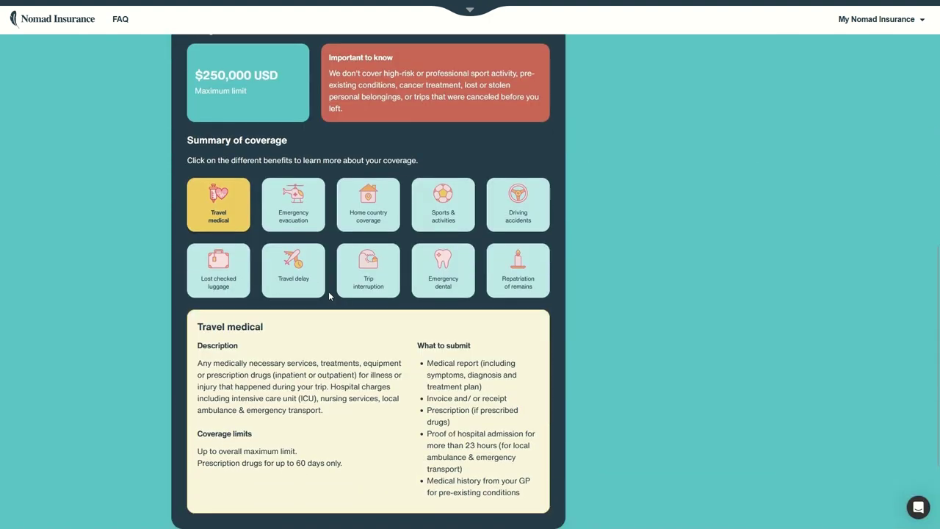
left_click(440, 211)
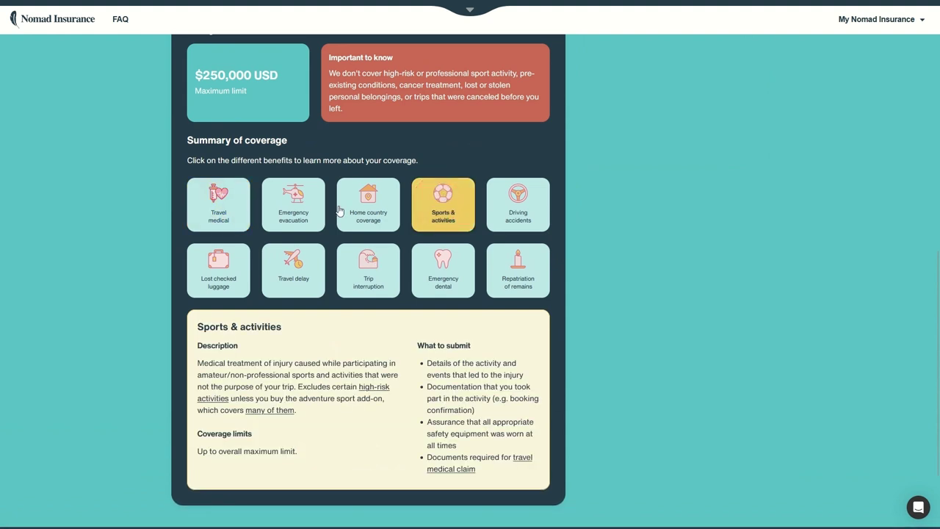
left_click(391, 207)
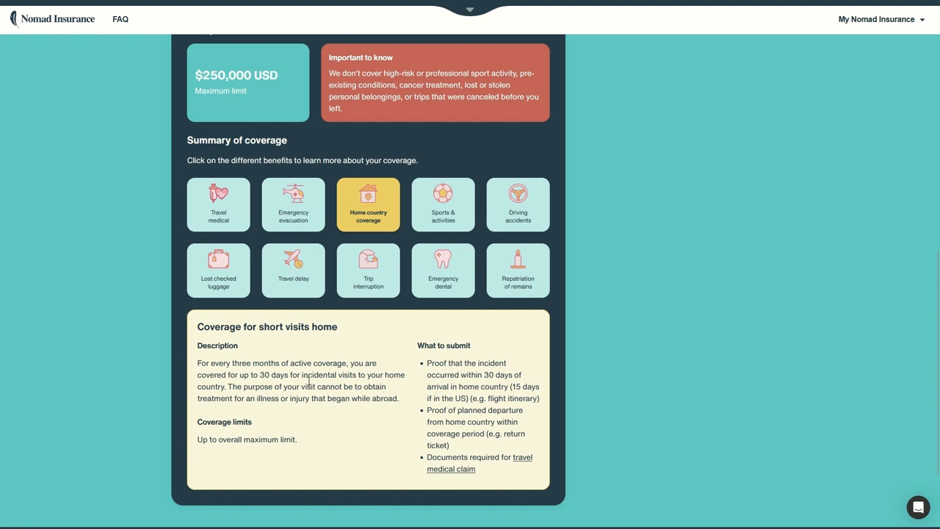
View the driving accidents and lost checked luggage details, then return to the Step 1 form
scroll(243, 375, "up", 2)
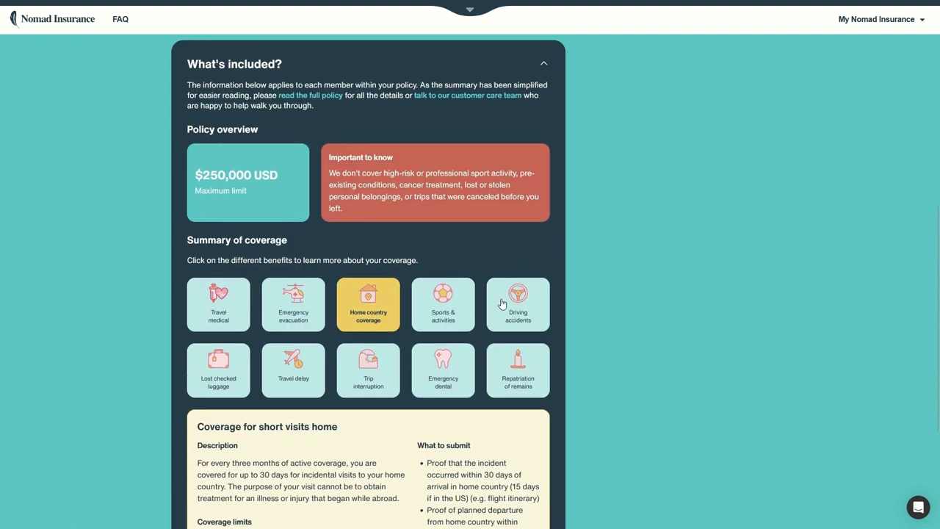
left_click(505, 297)
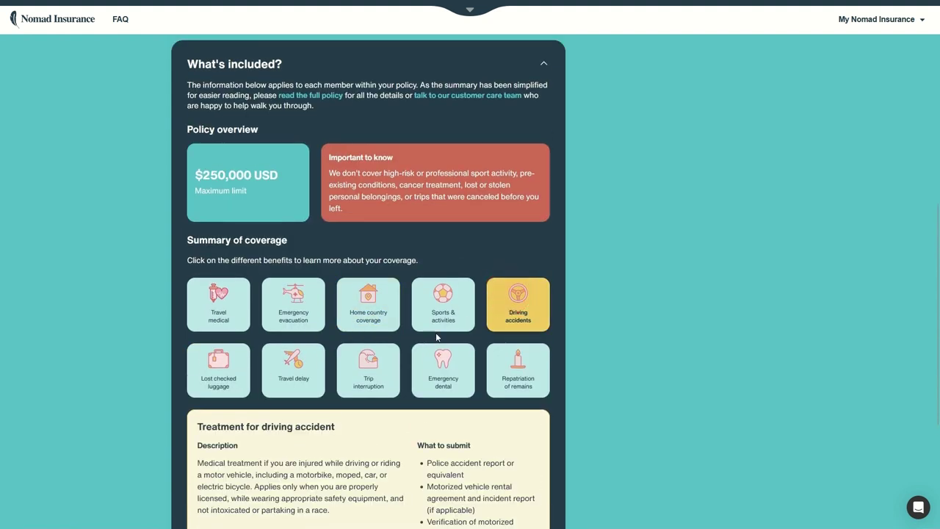
left_click(226, 359)
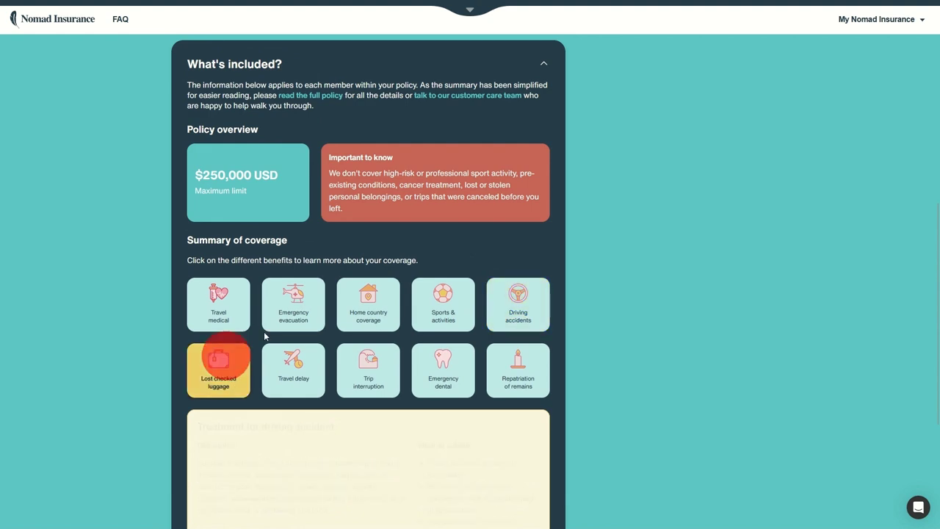
scroll(418, 386, "up", 6)
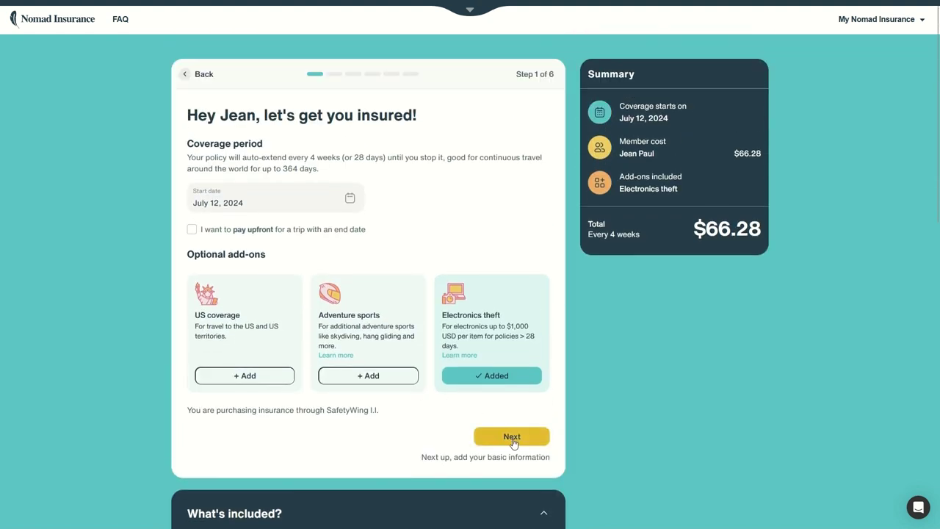
On the basic information step, enter a French (+33) phone number
left_click(511, 438)
left_click(220, 172)
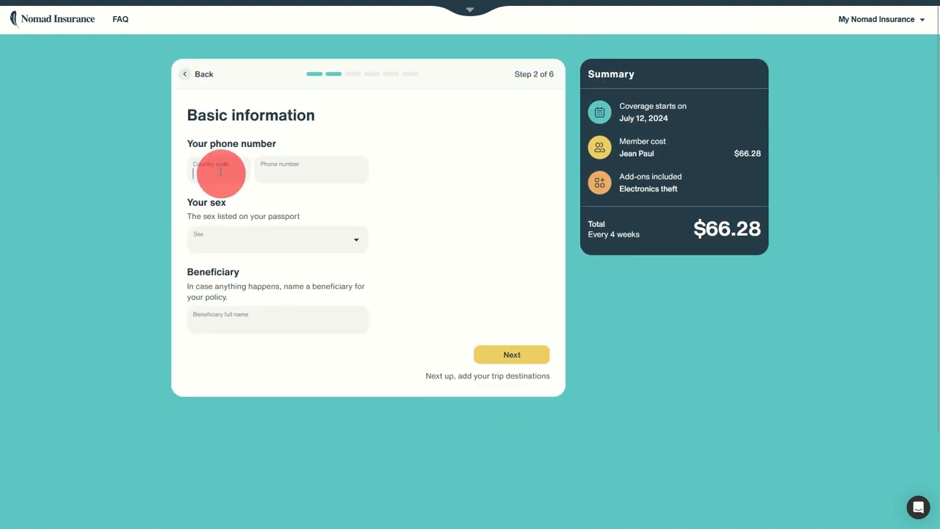
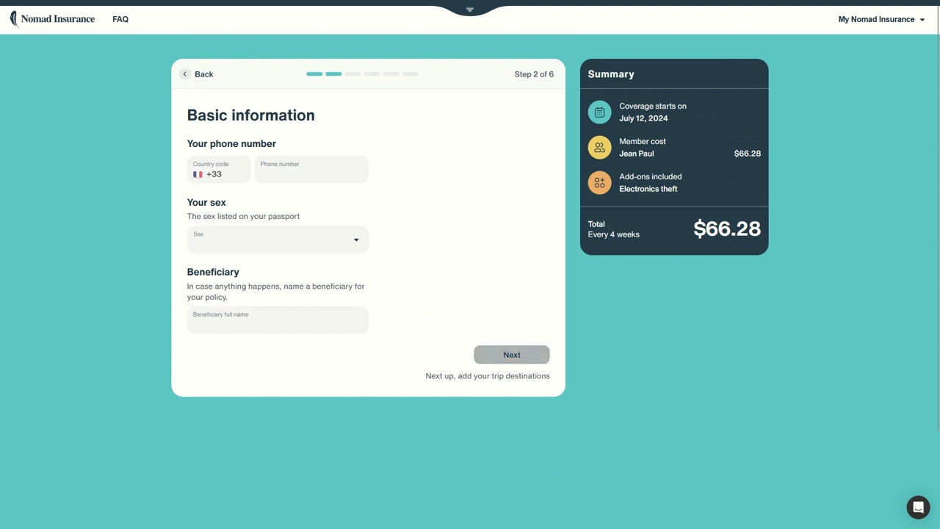
key("Tab")
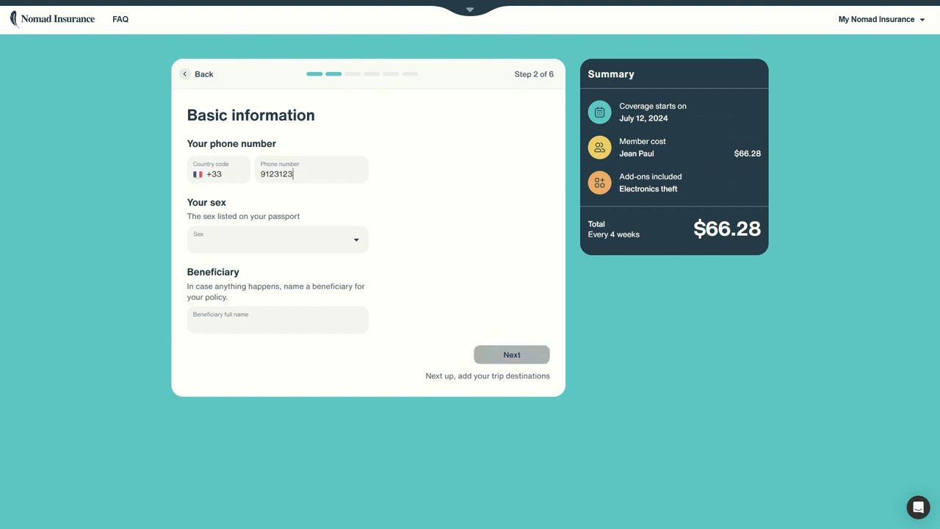
Set sex to Male, enter the beneficiary's full name, and continue to destinations
left_click(236, 250)
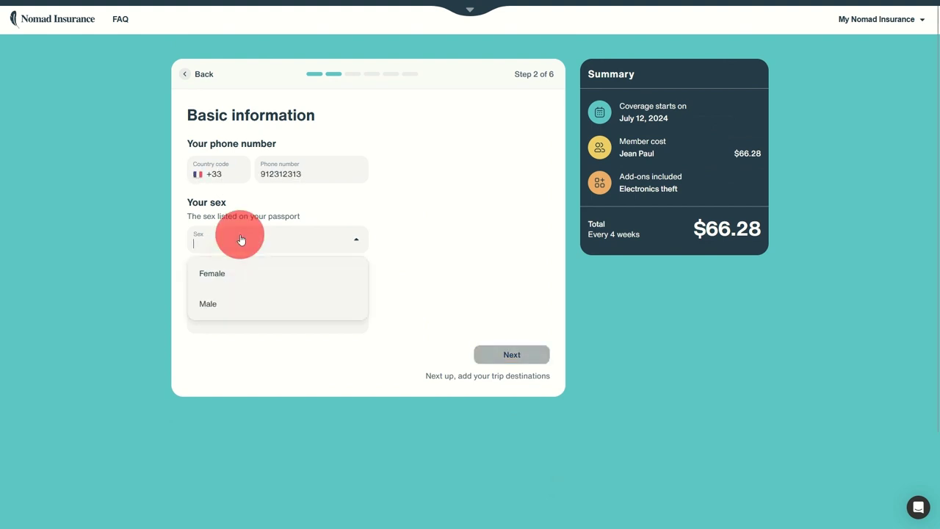
left_click(203, 305)
left_click(259, 317)
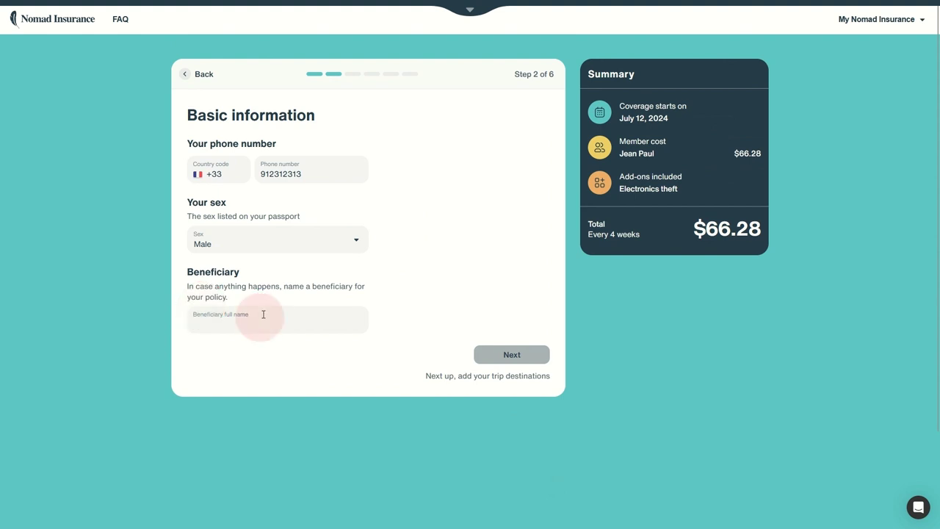
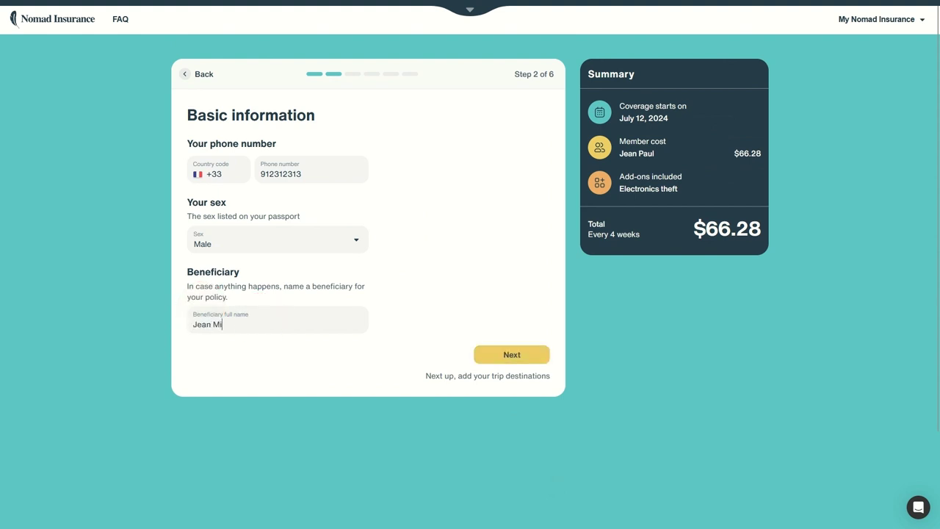
left_click(514, 355)
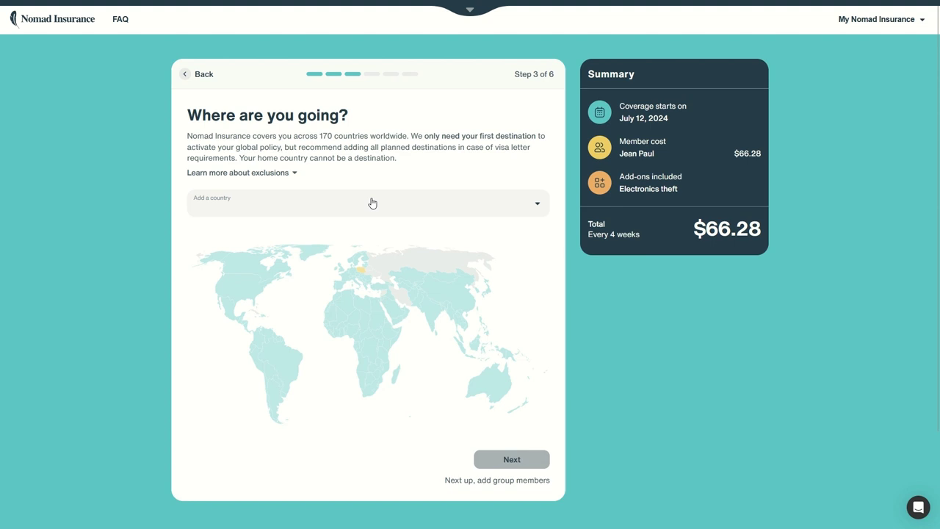
Add Mexico, Ecuador and Indonesia as destinations from the world map
left_click(372, 199)
scroll(346, 234, "down", 3)
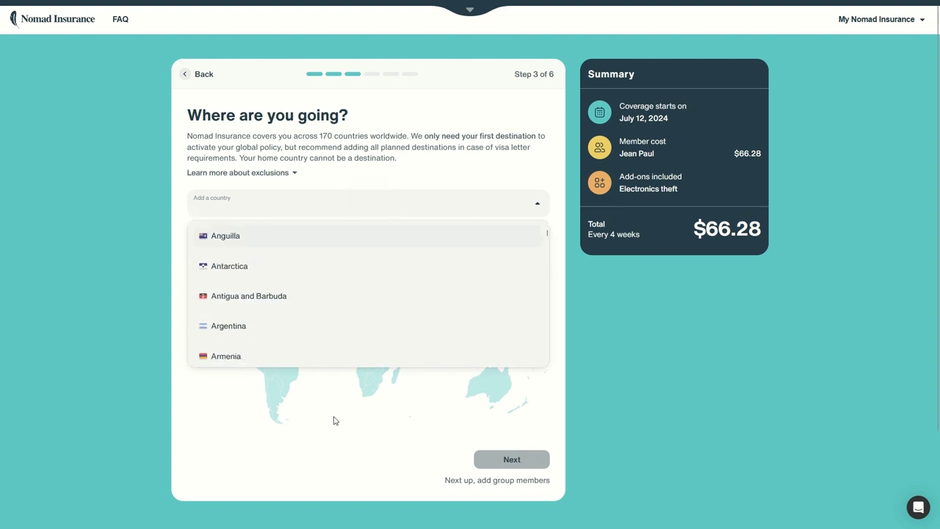
left_click(33, 316)
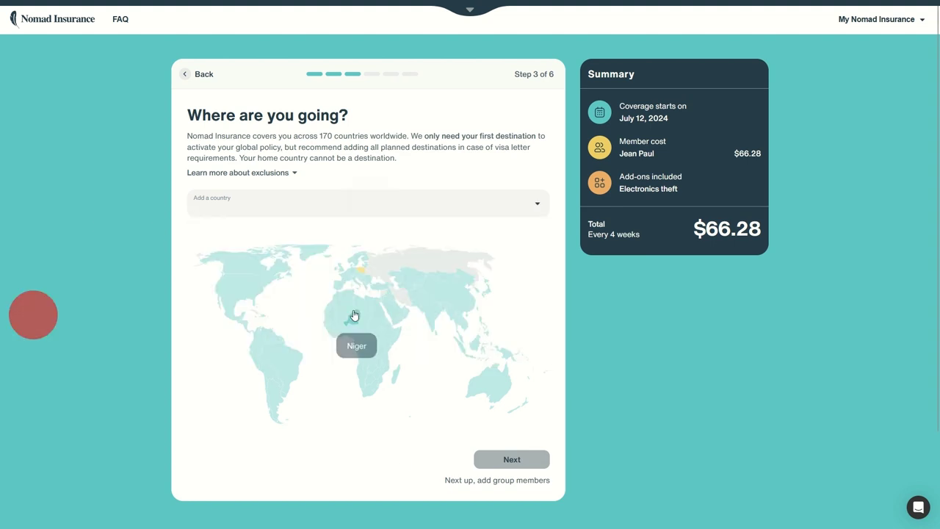
left_click(237, 320)
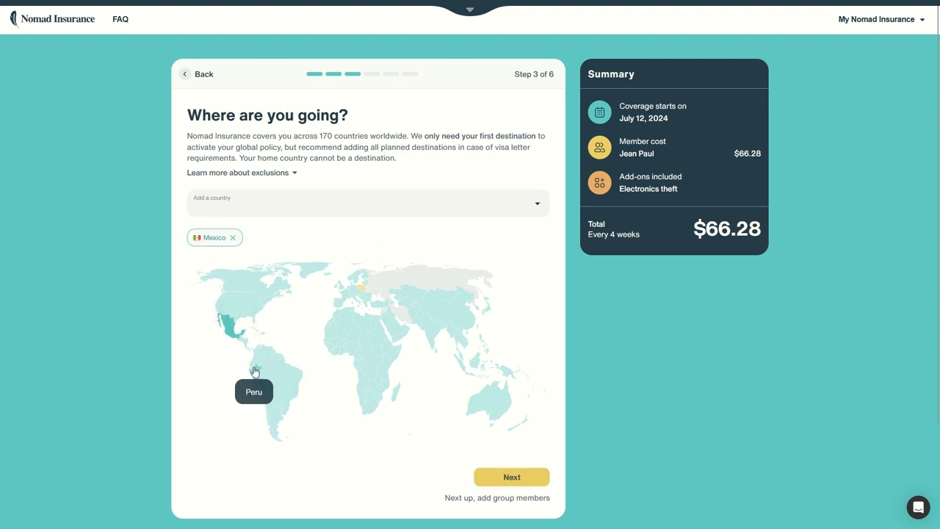
left_click(251, 363)
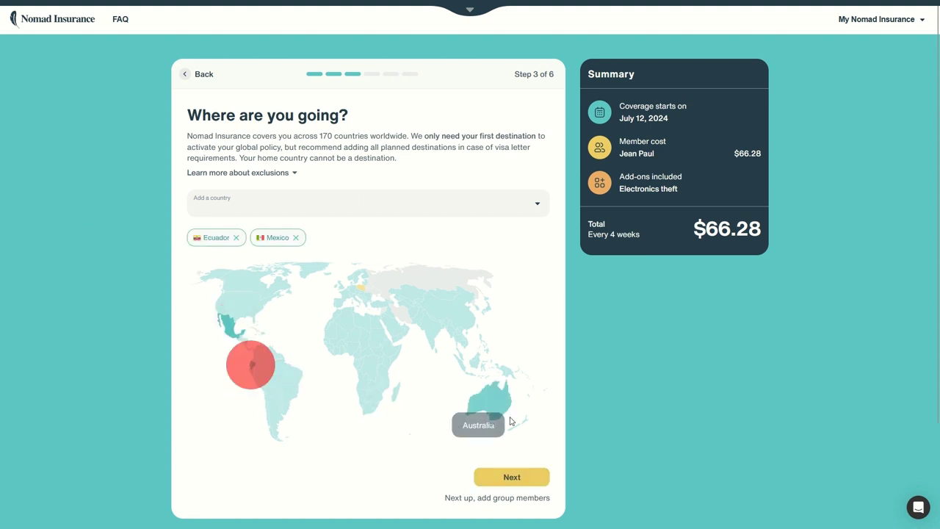
left_click(470, 359)
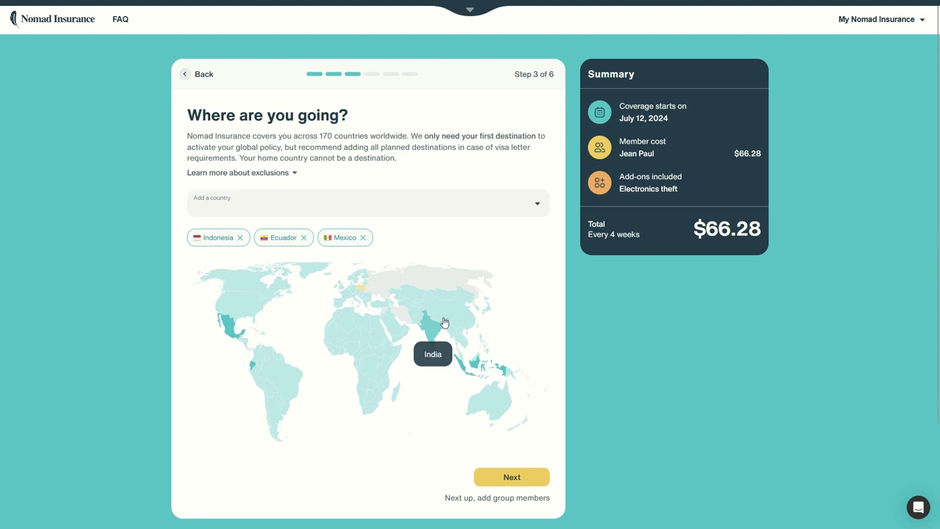
Add South Korea, Kazakhstan, Turkey and Romania, then continue to travel companions
left_click(477, 312)
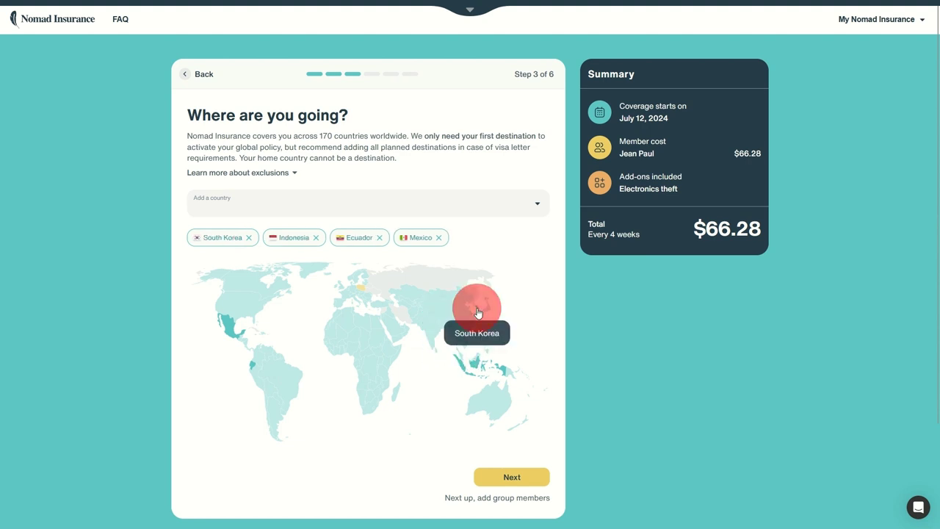
left_click(411, 297)
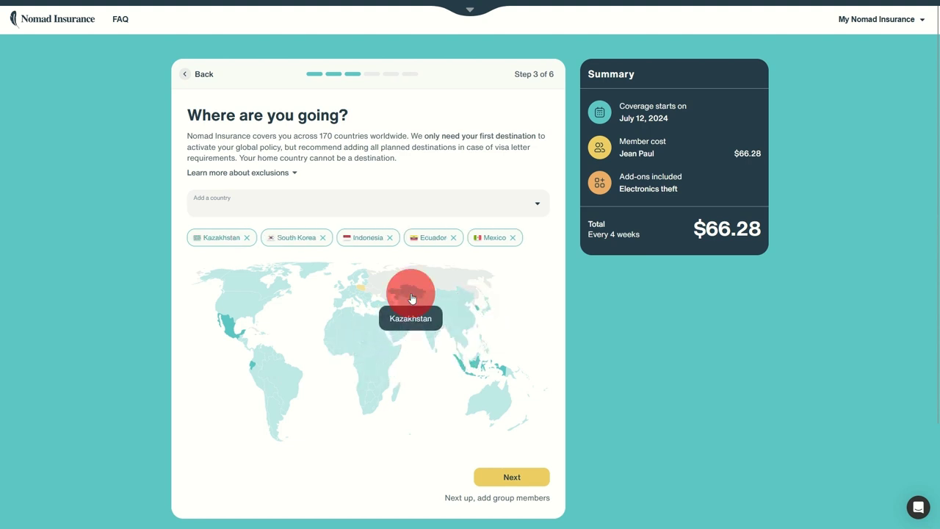
left_click(372, 301)
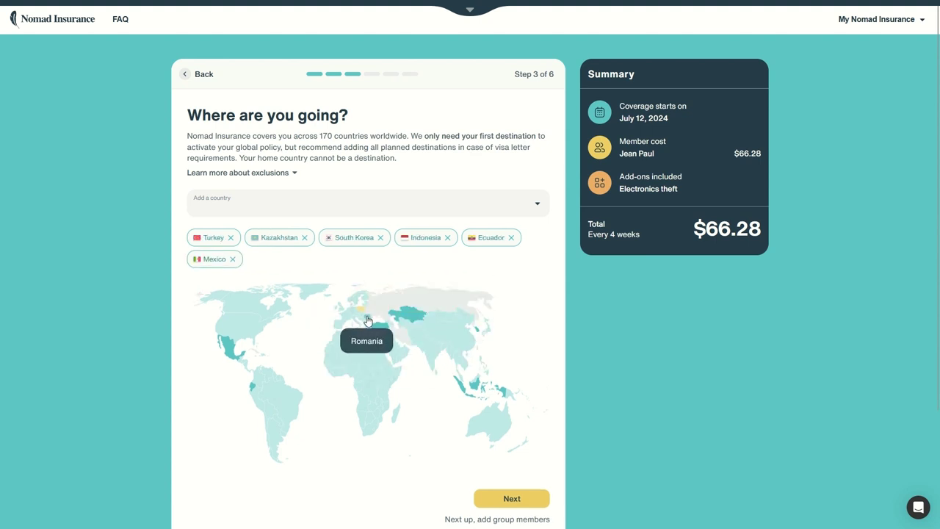
mouse_move(386, 309)
left_click(364, 314)
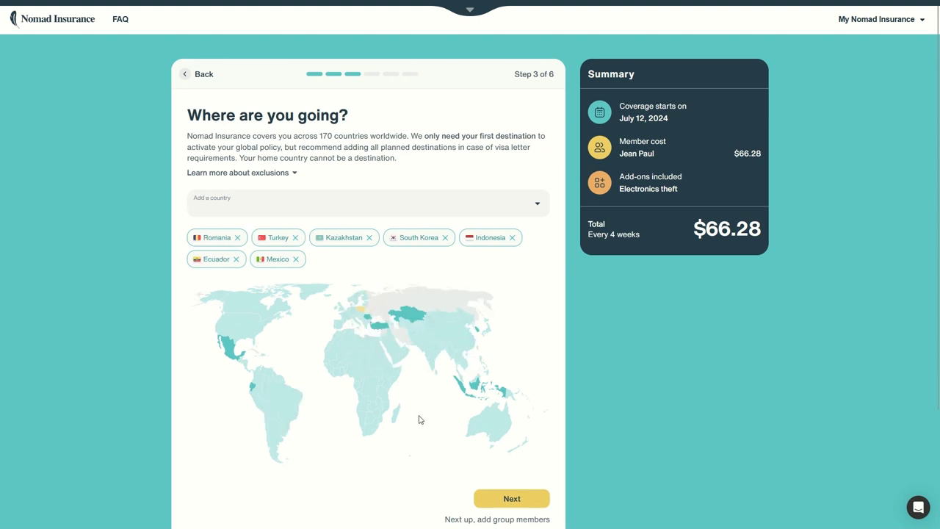
scroll(499, 437, "down", 1)
left_click(524, 453)
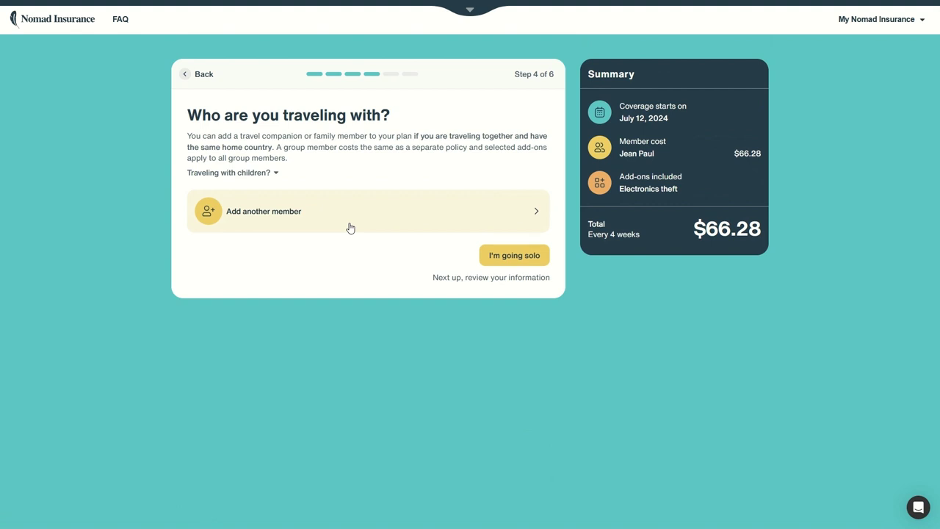
Expand the 'Traveling with children?' note: up to two children under 10 free
left_click(275, 174)
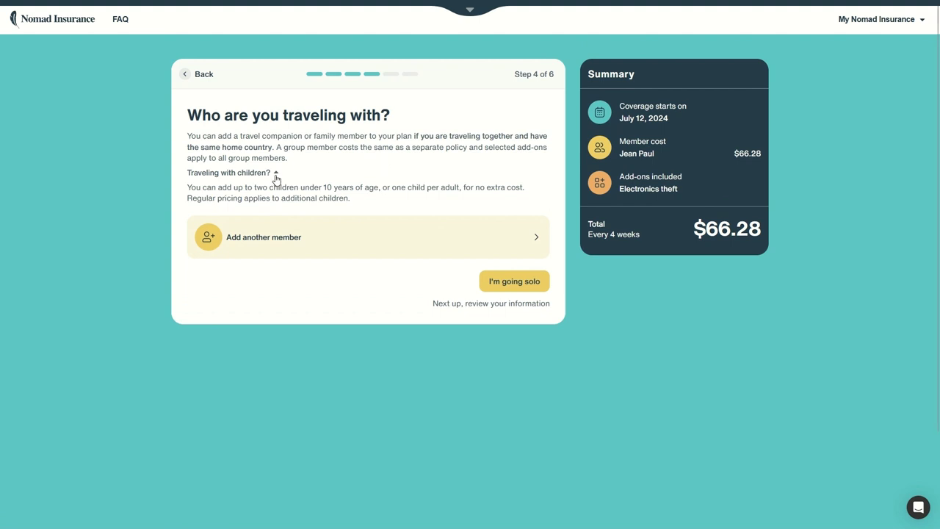
left_click_drag(282, 187, 399, 185)
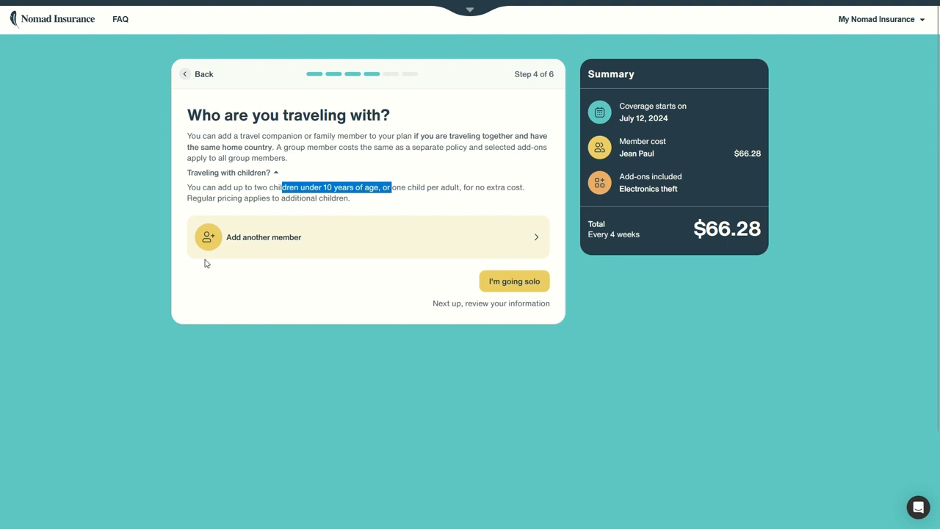
left_click(350, 171)
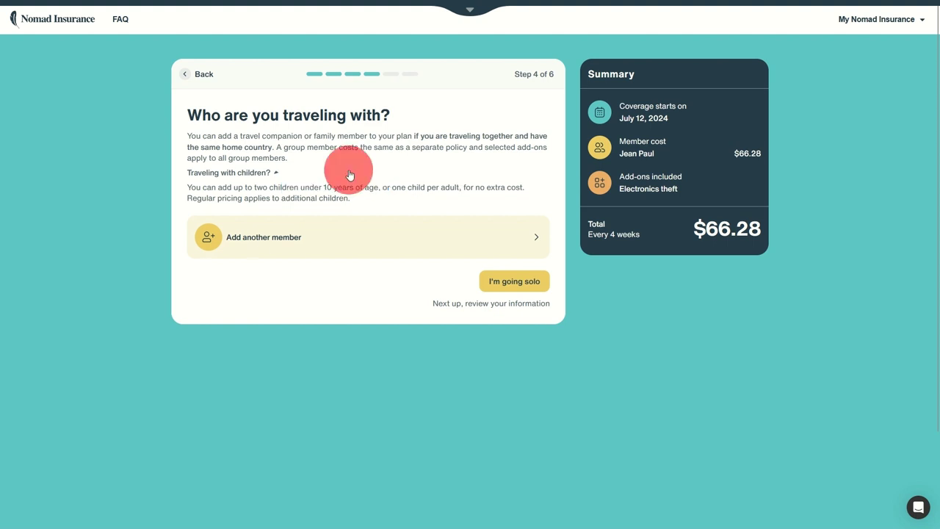
Skip adding companions and review the policy, noting the $250,000 maximum limit
left_click(515, 257)
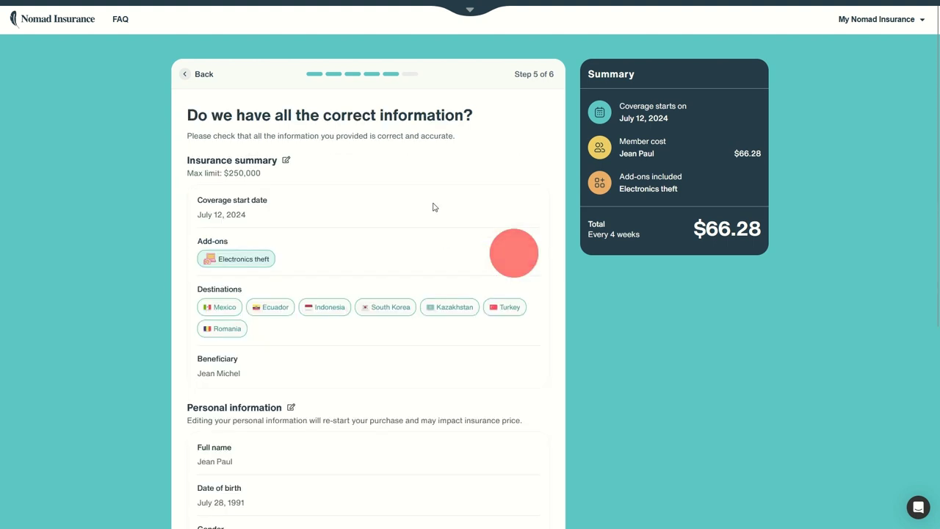
scroll(262, 164, "down", 2)
scroll(297, 171, "up", 2)
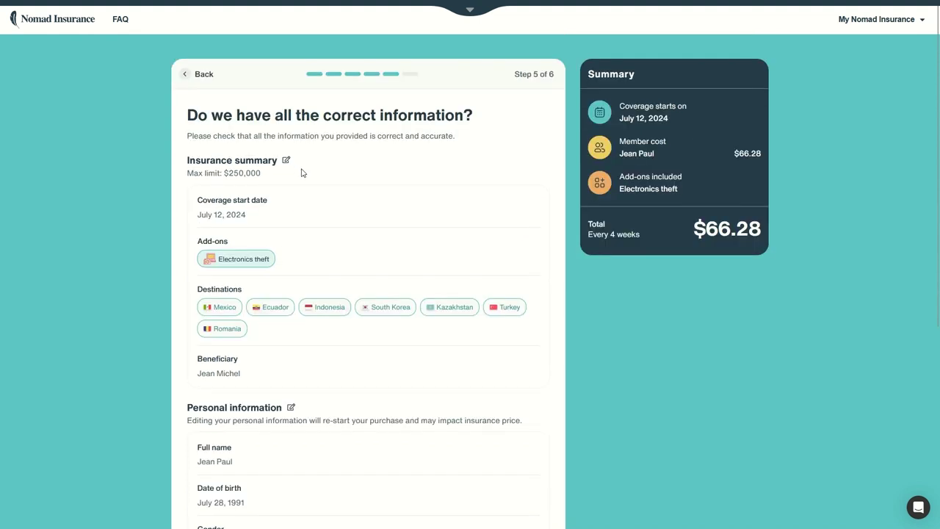
scroll(294, 161, "down", 1)
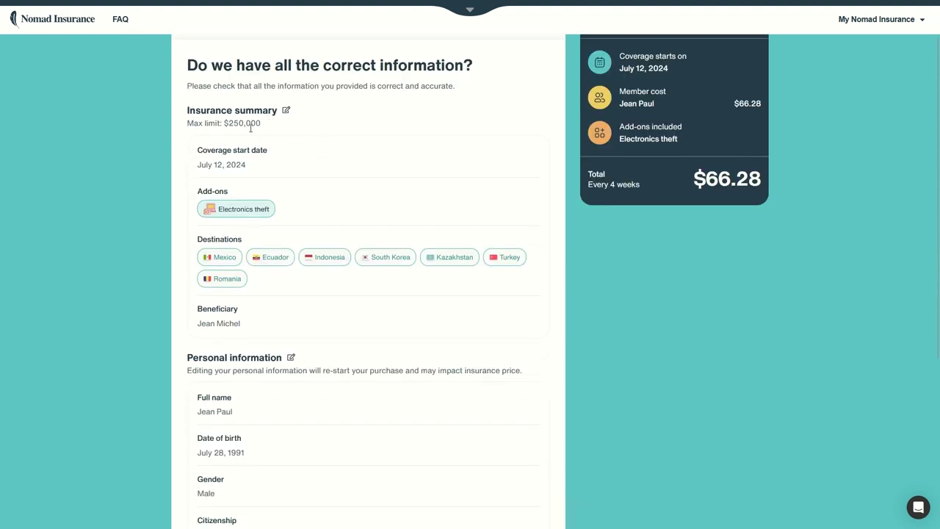
left_click_drag(222, 123, 277, 122)
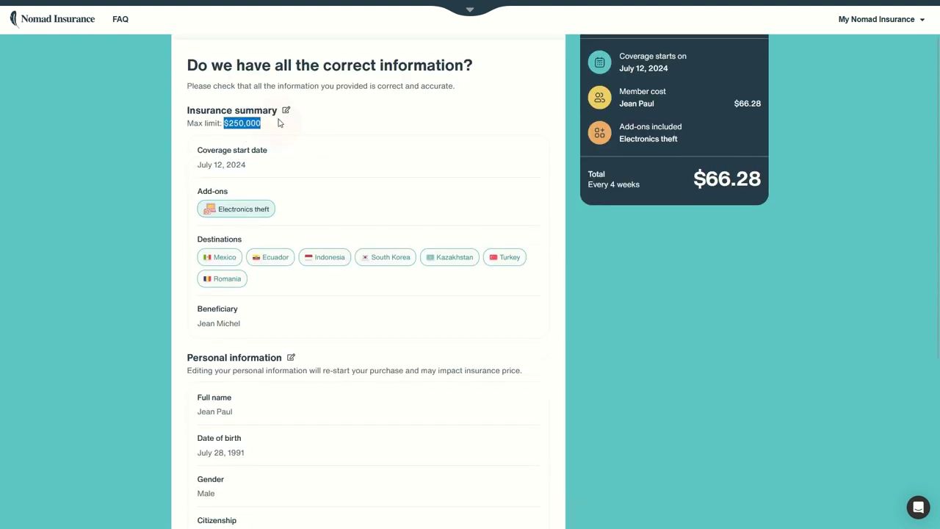
Scroll through the review page and continue with Move to payment
scroll(328, 187, "down", 3)
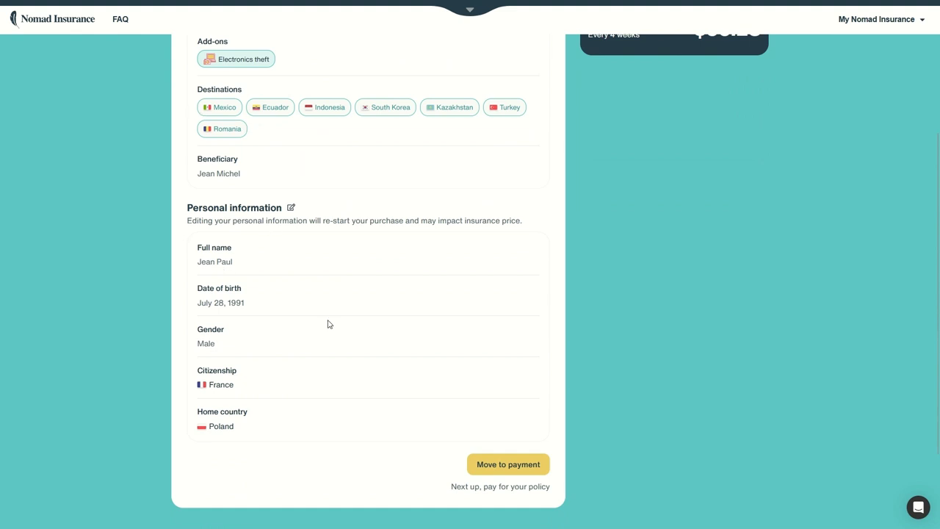
scroll(469, 375, "up", 3)
scroll(468, 364, "down", 3)
scroll(676, 318, "up", 2)
scroll(701, 158, "up", 2)
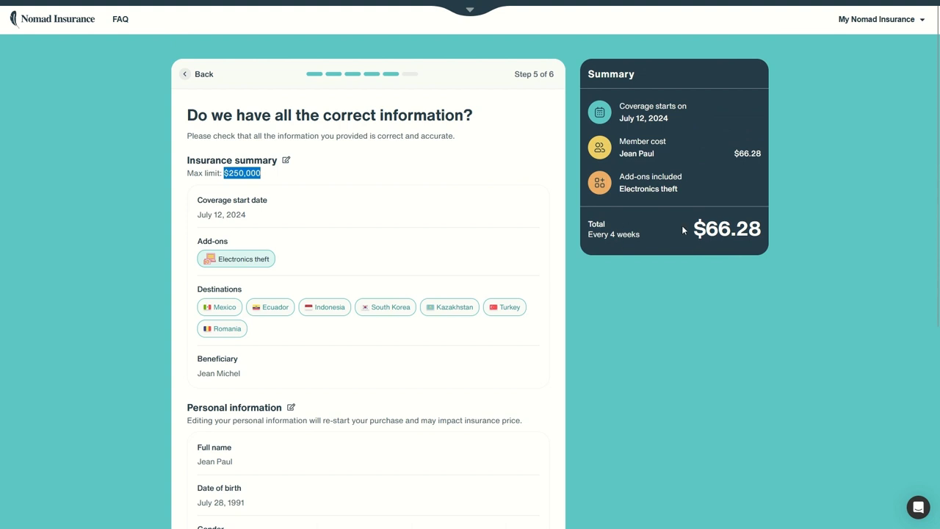
scroll(626, 262, "down", 3)
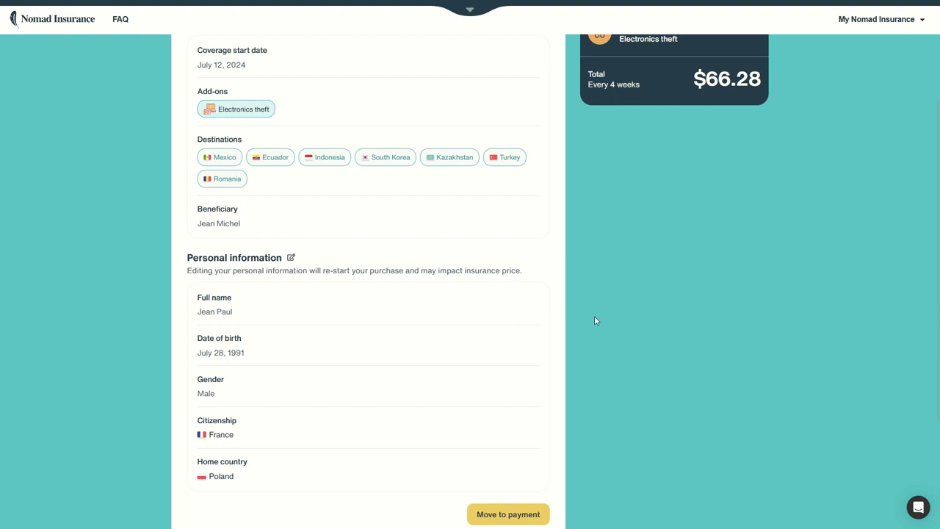
left_click(514, 513)
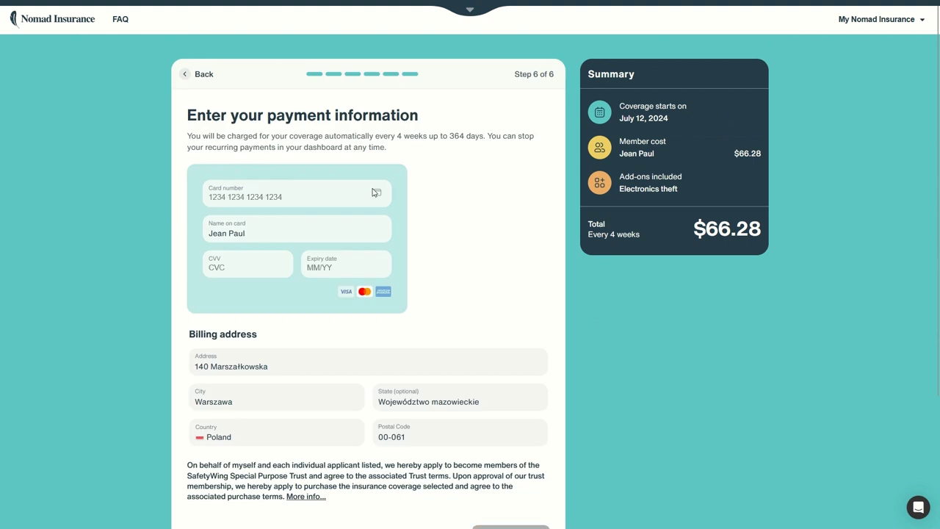
Enter the card number, cardholder name, security code and expiry date
left_click(337, 184)
type("4242424242424242")
left_click(197, 225)
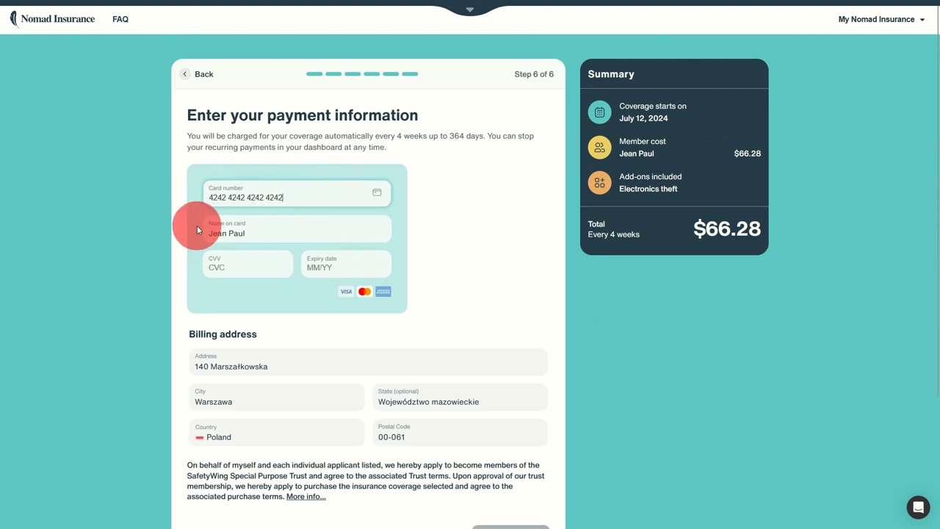
left_click(246, 267)
type("123")
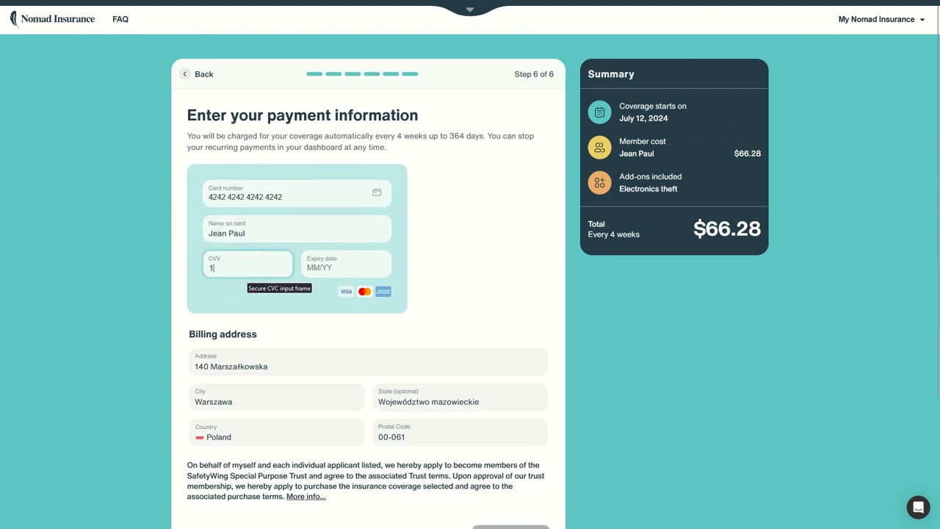
left_click(305, 267)
type("1234")
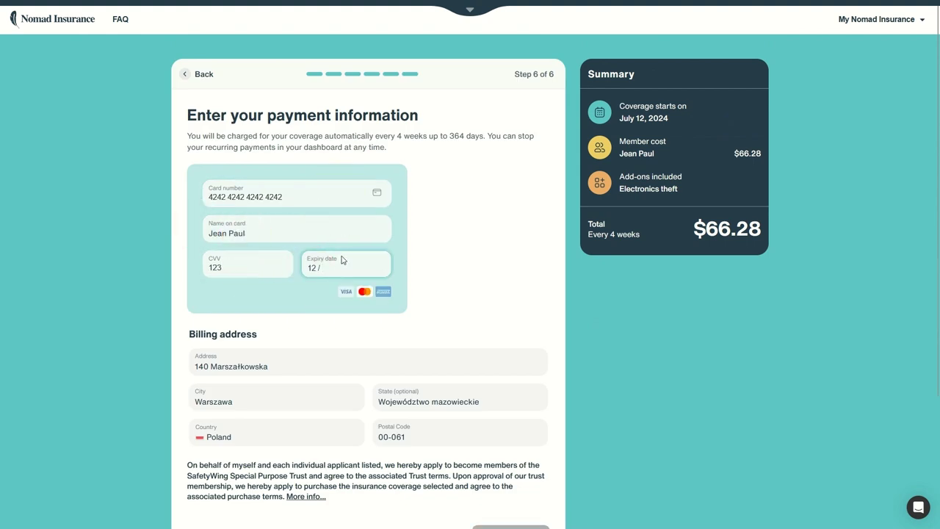
Attempt Purchase policy twice from the bottom of the payment form
scroll(424, 264, "down", 3)
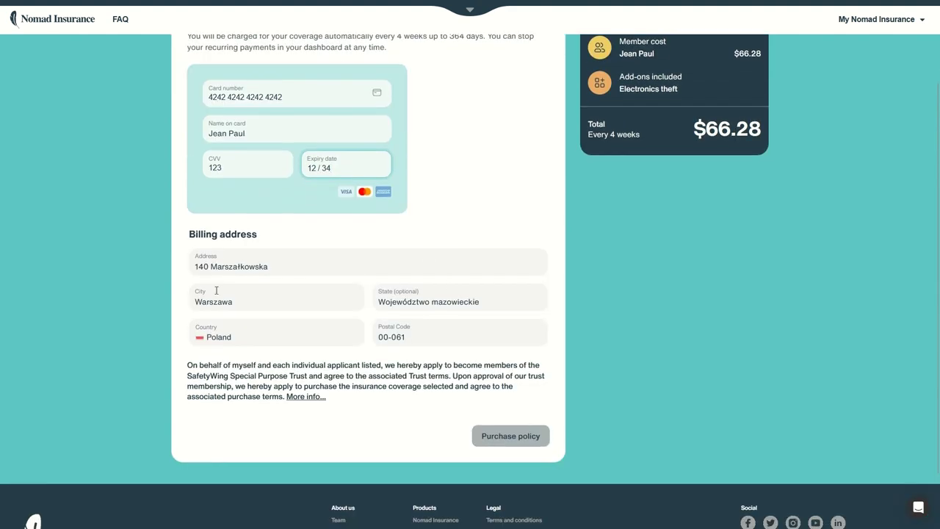
scroll(463, 412, "up", 3)
scroll(409, 400, "down", 3)
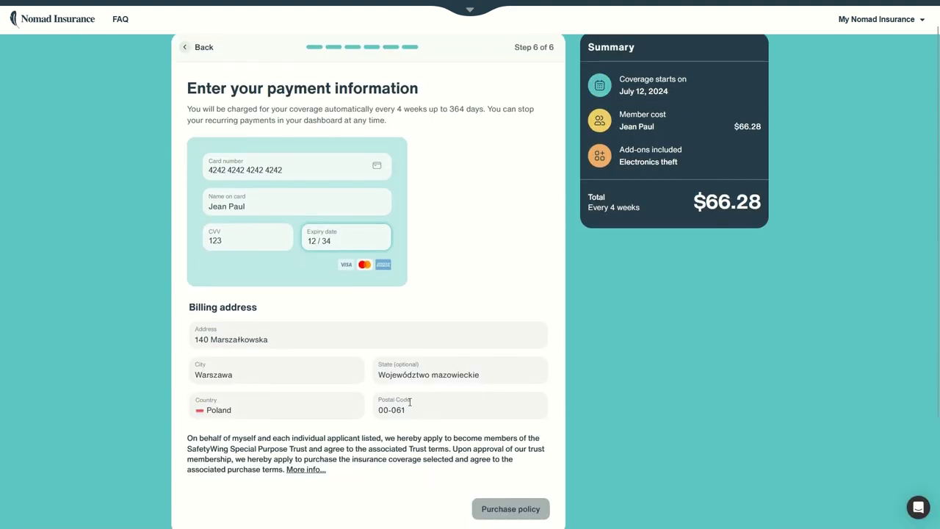
left_click(522, 439)
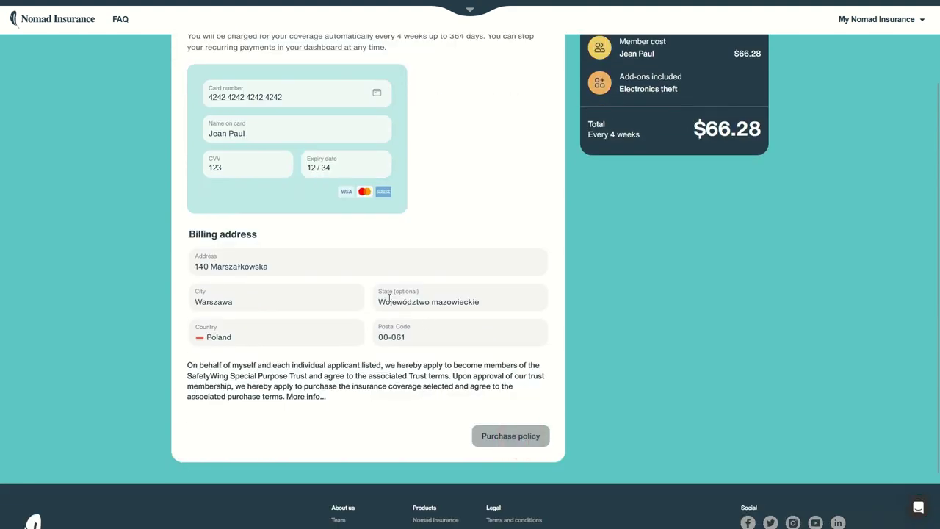
left_click(496, 436)
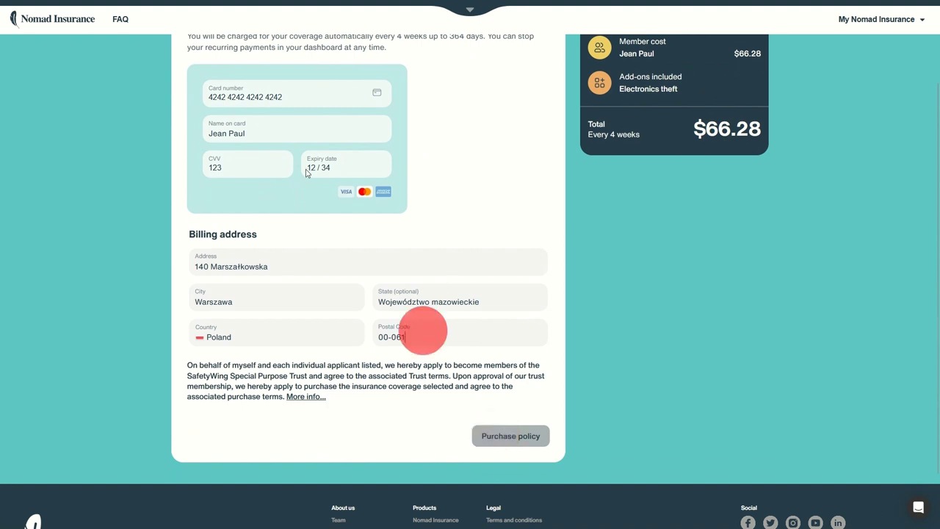
Dismiss the saved-card suggestions and check the City and billing address fields
left_click(286, 95)
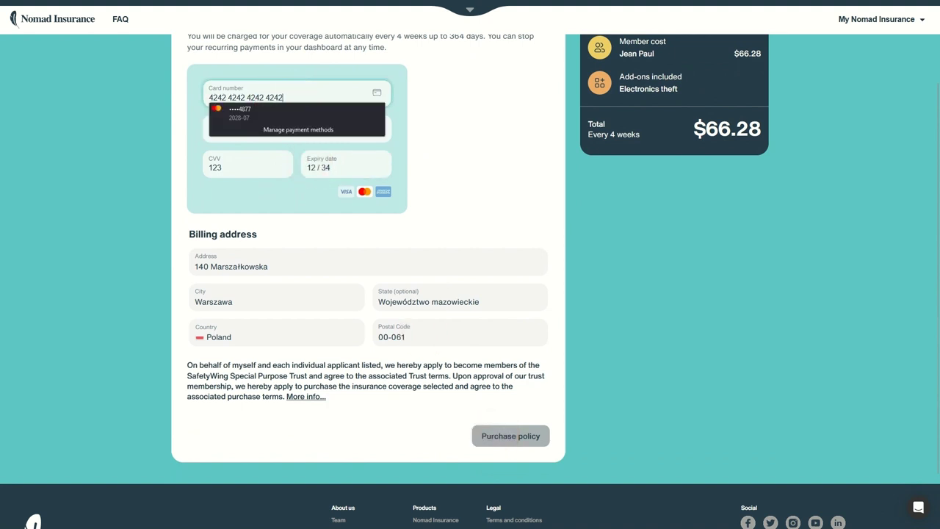
left_click(402, 295)
scroll(403, 295, "up", 2)
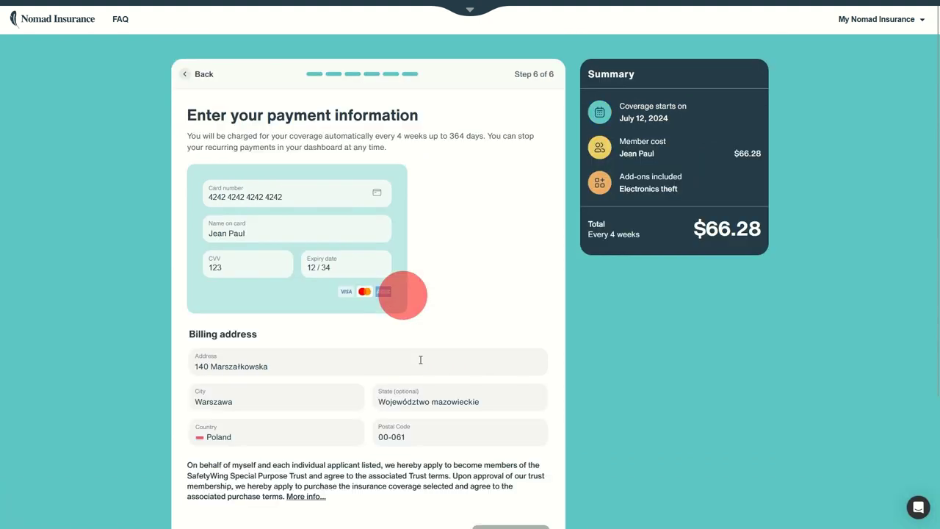
left_click(271, 390)
left_click(278, 363)
scroll(384, 309, "down", 3)
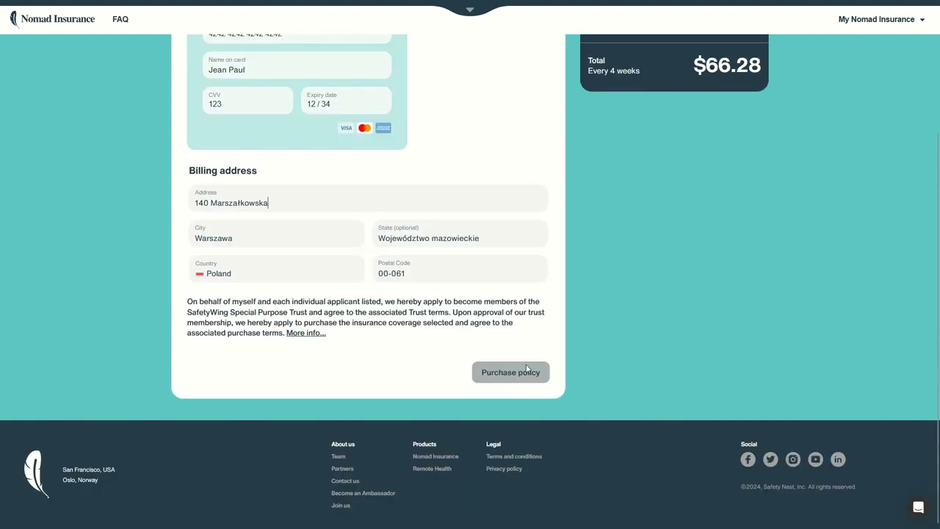
Replace the invalid 'ł' in the billing street address with a plain 'l'
left_click(510, 384)
left_click(304, 208)
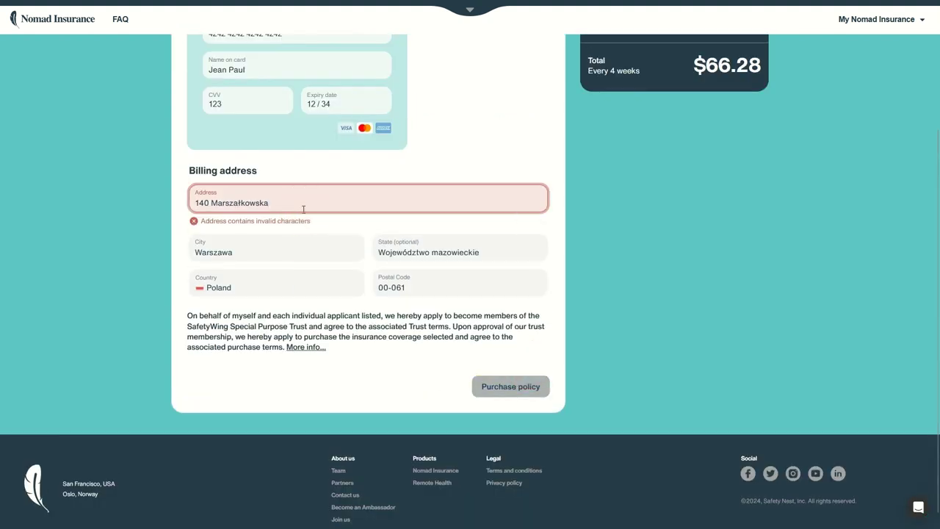
key("Left")
key("Left")
key("Left")
key("Left")
key("Left")
key("Left")
key("shift+Left")
type("l")
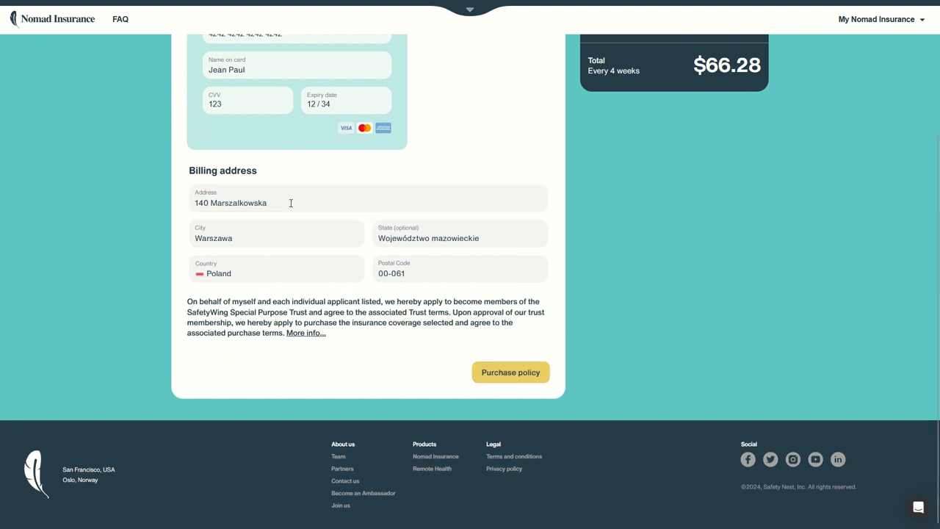
left_click_drag(229, 202, 274, 204)
left_click(275, 204)
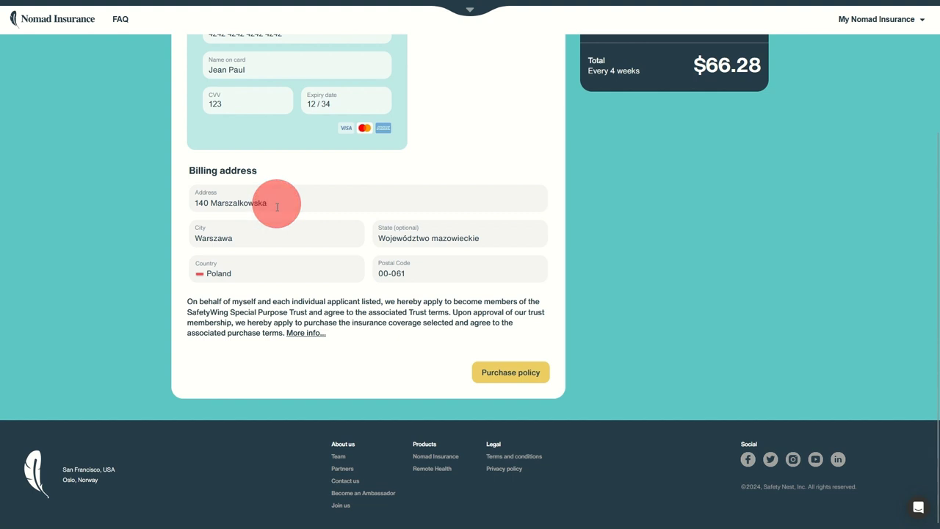
left_click(238, 203)
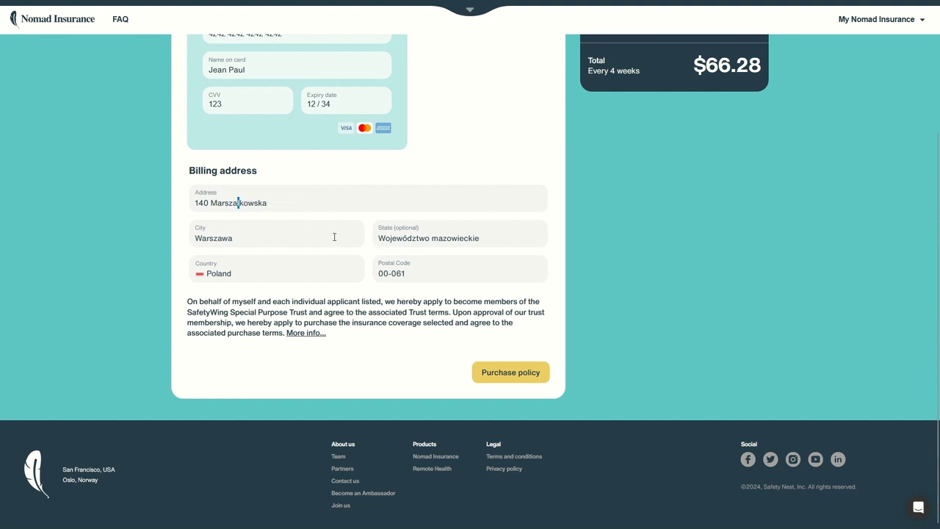
Purchase the policy and review the confirmation showing coverage from 12 Jul to 08 Aug 2024
scroll(334, 236, "up", 2)
scroll(350, 323, "down", 1)
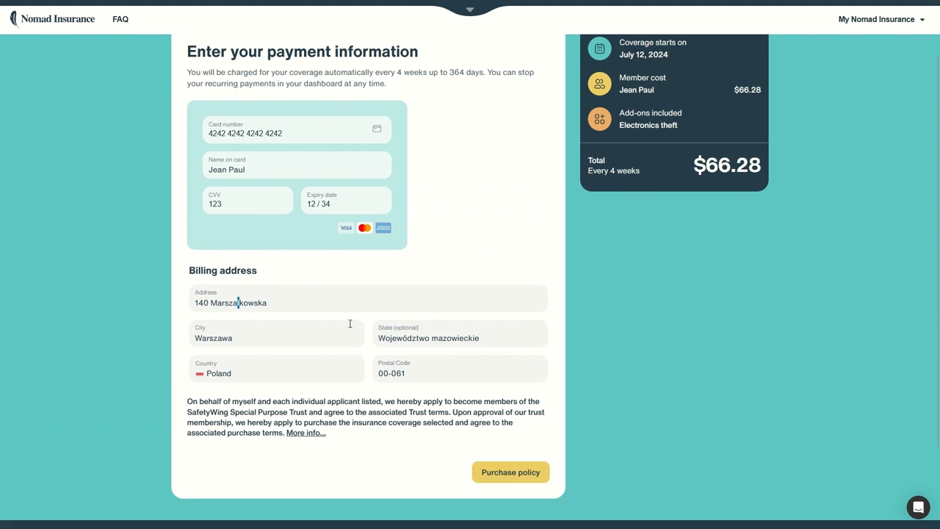
left_click(511, 474)
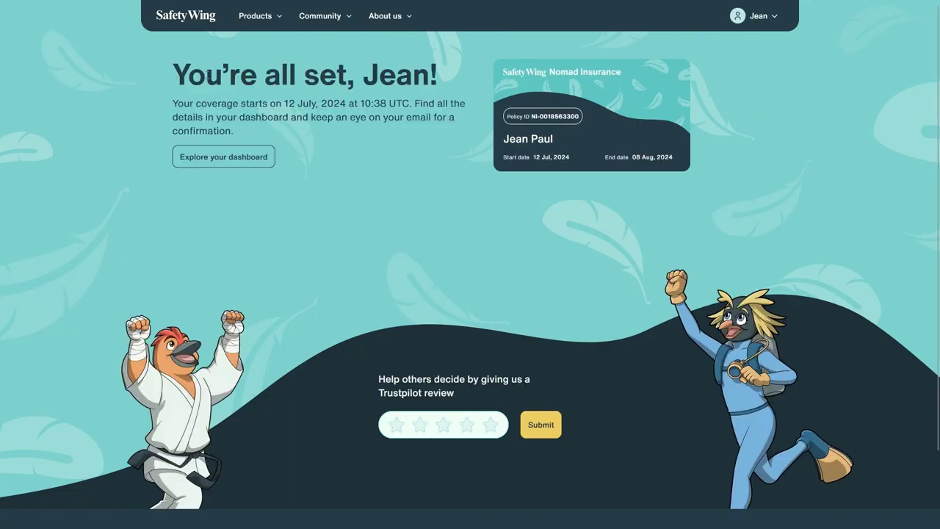
left_click_drag(205, 74, 455, 140)
left_click_drag(550, 72, 676, 153)
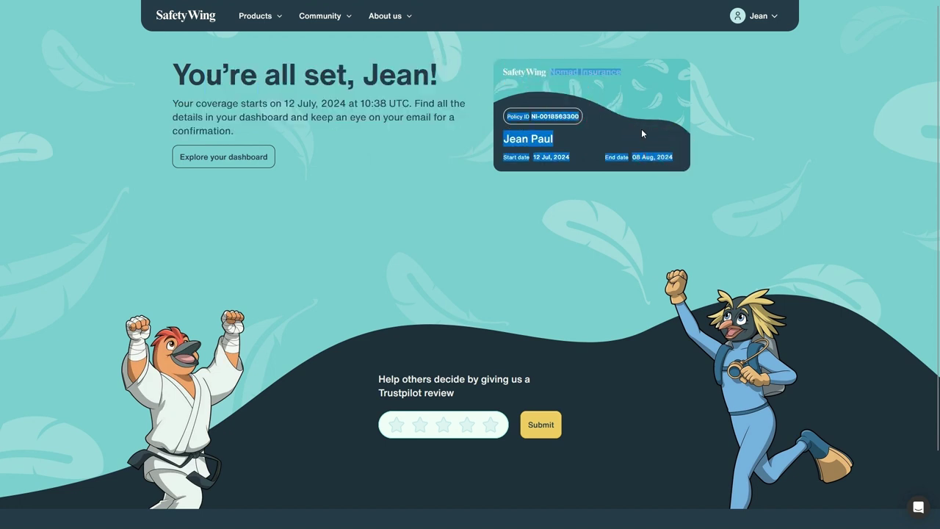
left_click(688, 127)
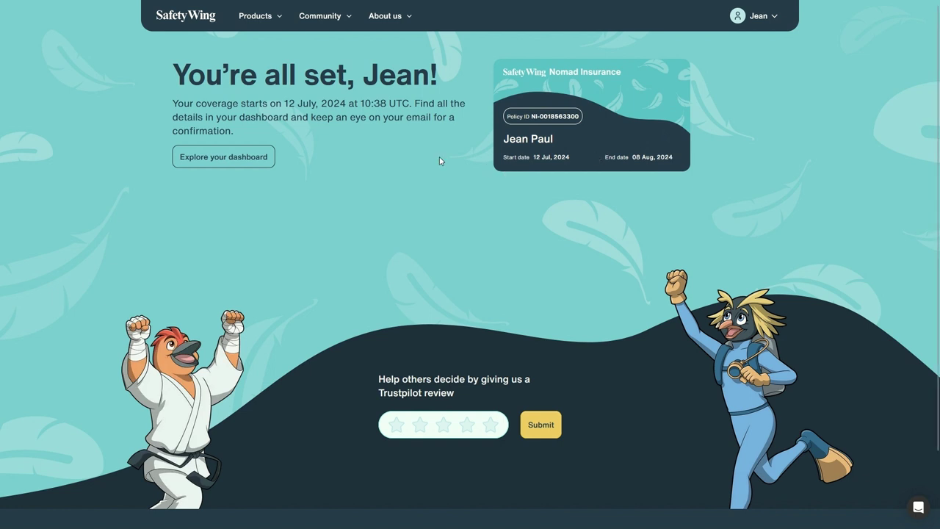
key("super+shift+5")
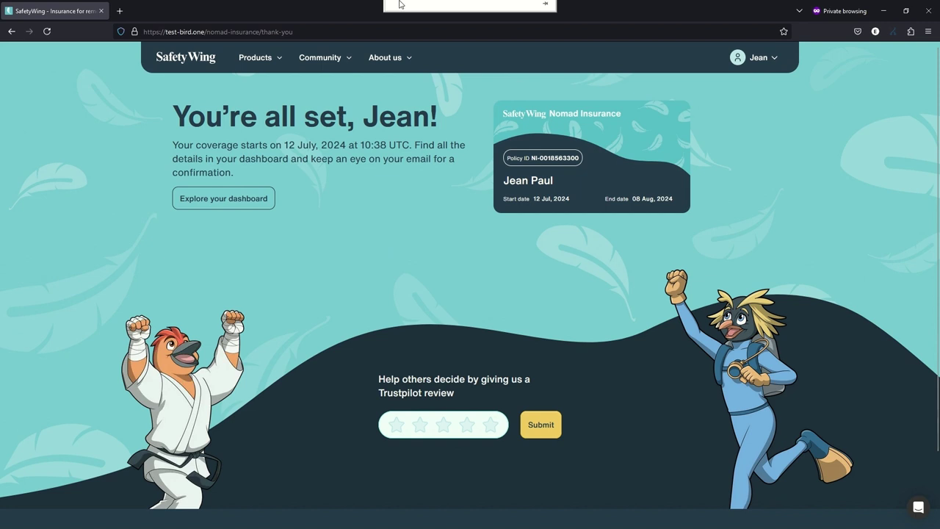
left_click(427, 286)
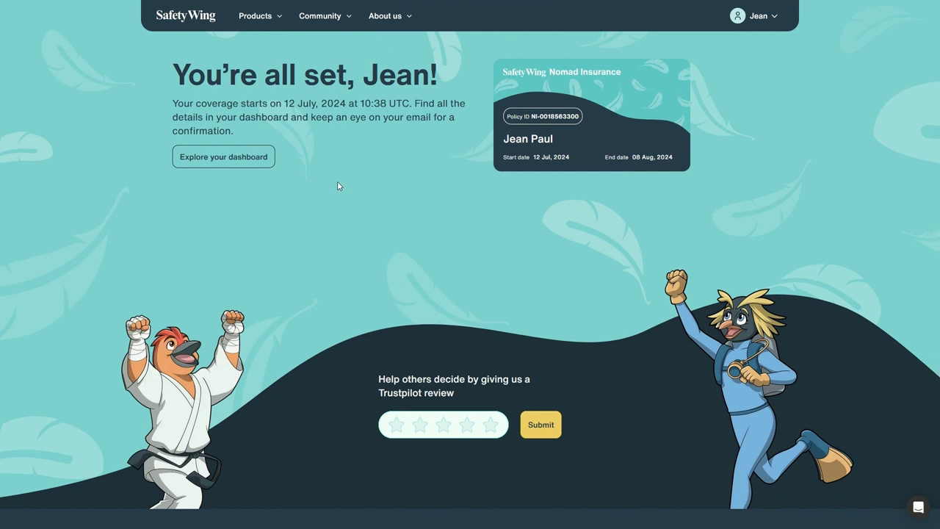
Open the policy dashboard and review the next payment amount, payment date and policy dates
left_click(245, 158)
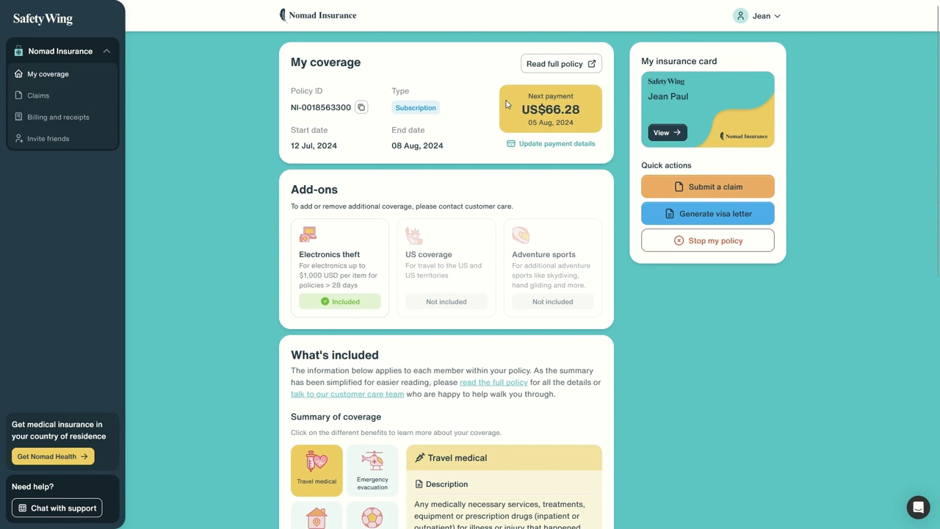
left_click_drag(529, 108, 591, 108)
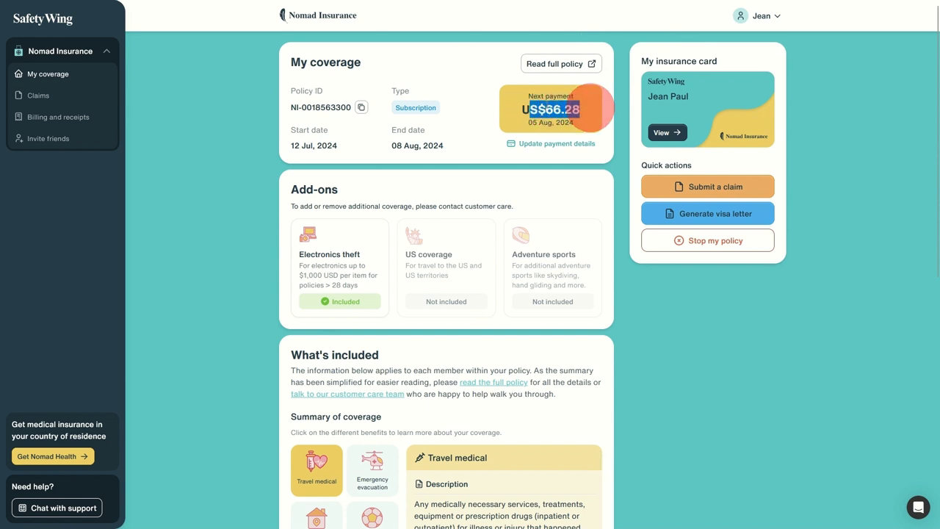
left_click_drag(532, 123, 572, 124)
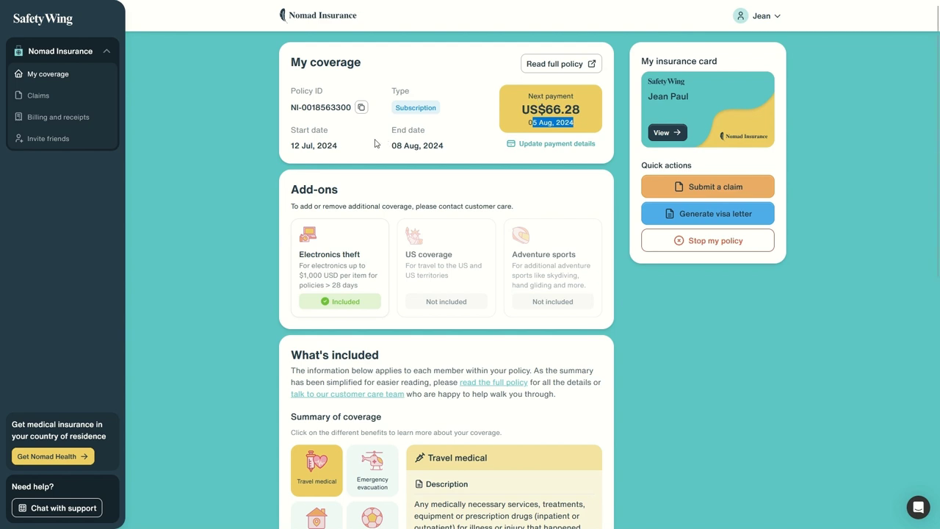
left_click_drag(391, 145, 446, 145)
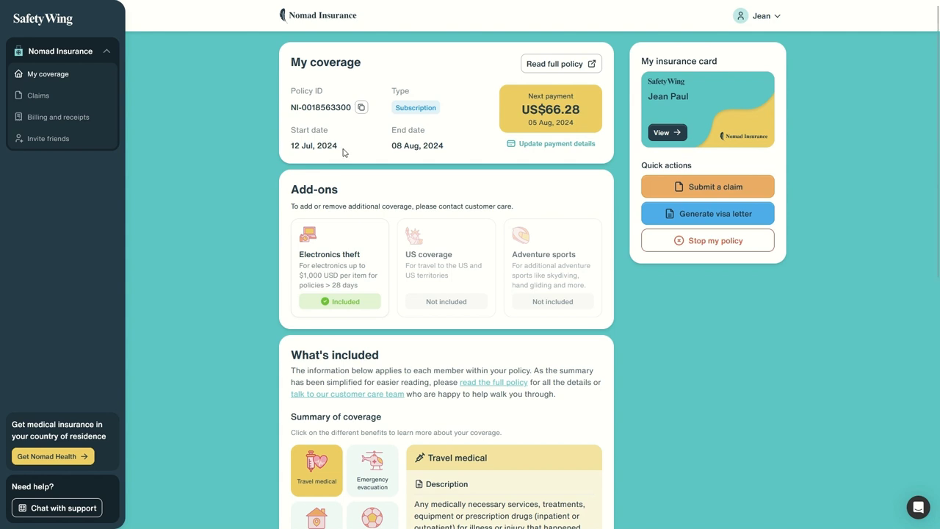
left_click_drag(303, 134, 437, 150)
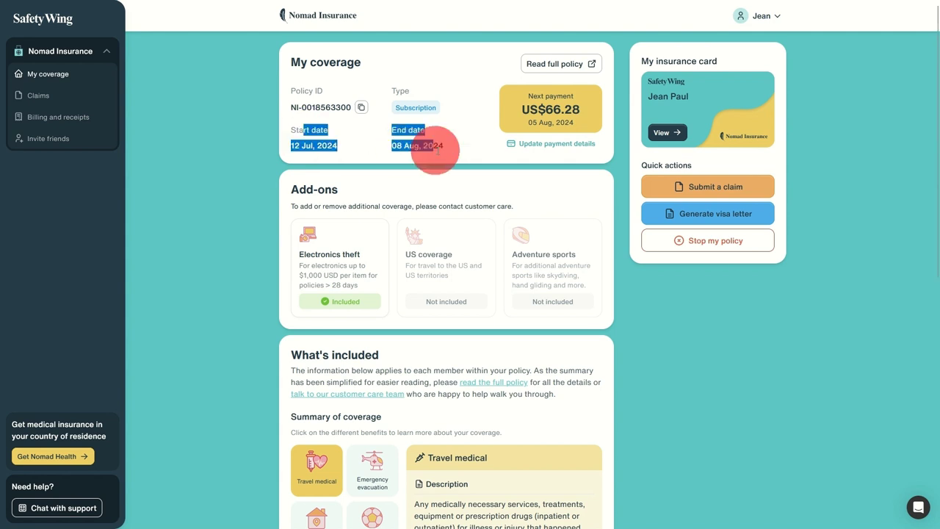
left_click(605, 185)
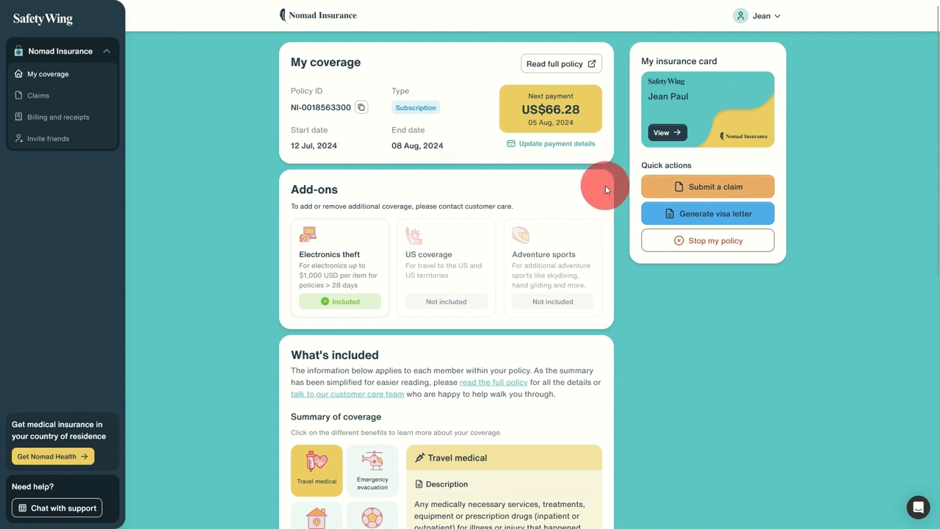
Open the visa letter information check from Quick actions, reopening it after closing
left_click(687, 212)
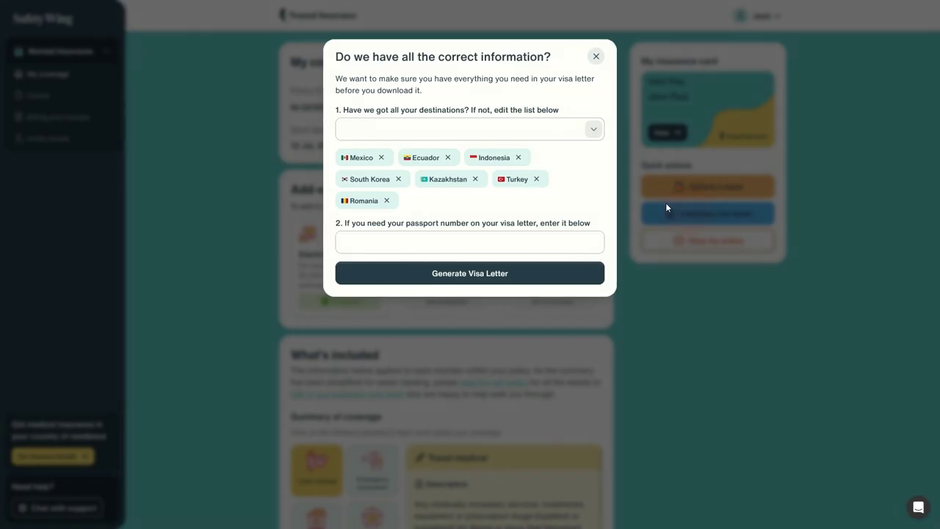
left_click(595, 56)
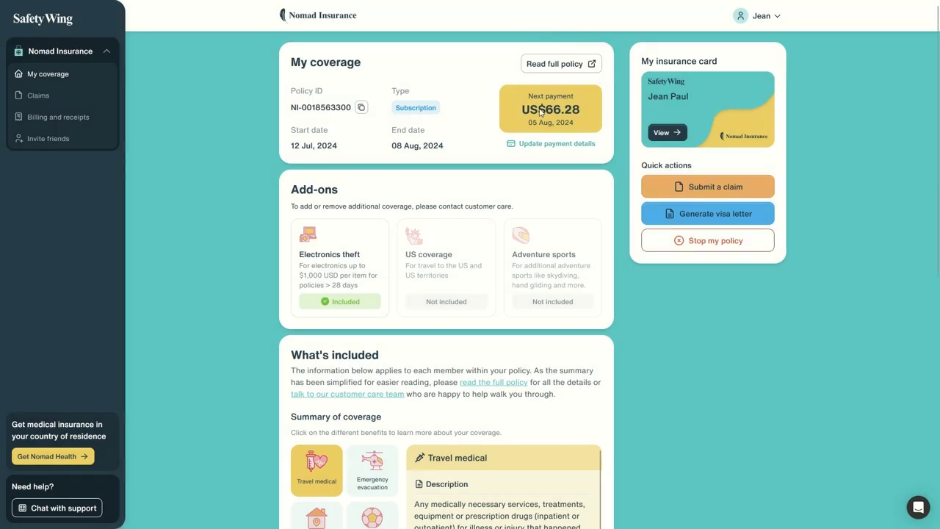
left_click(706, 215)
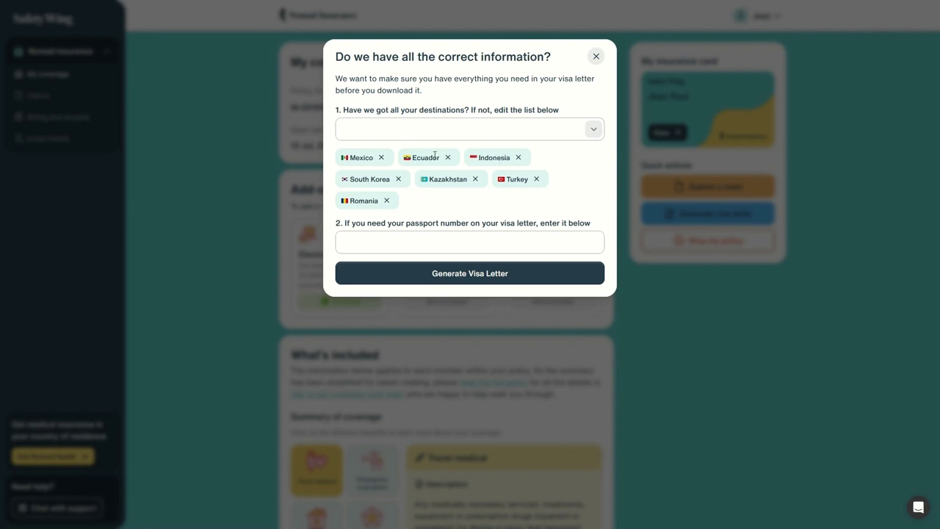
Enter the passport number in the visa letter details and generate the letter
left_click(484, 241)
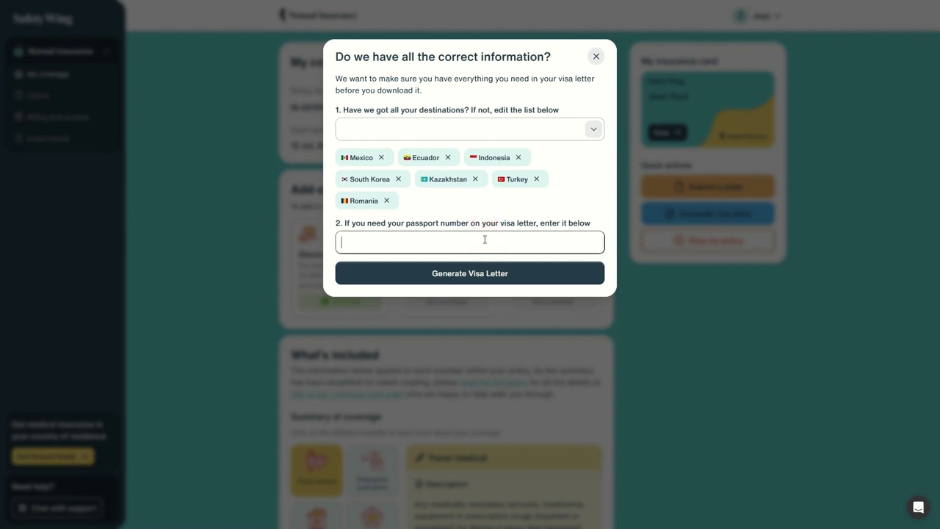
type("ABC123123ABC")
left_click(484, 275)
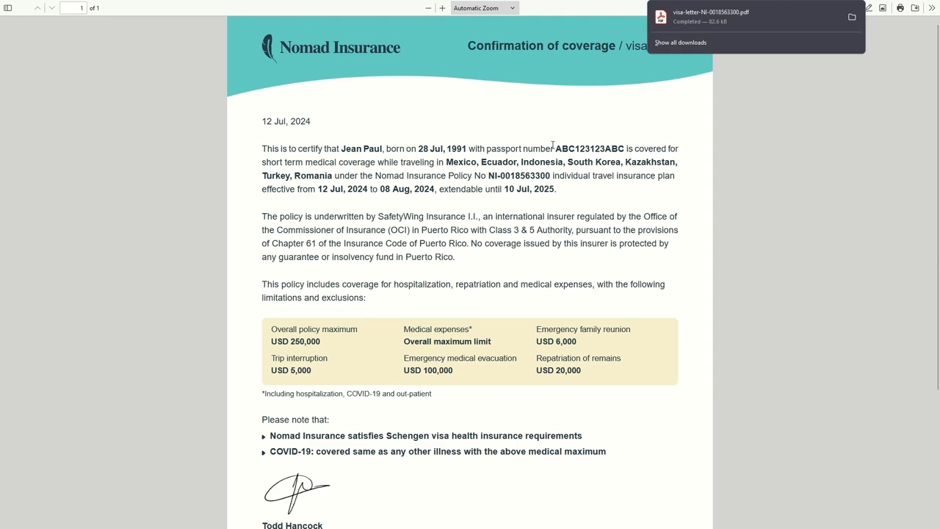
Dismiss the download notice and read the letter's insured details, countries, policy number and dates
left_click_drag(467, 65, 676, 81)
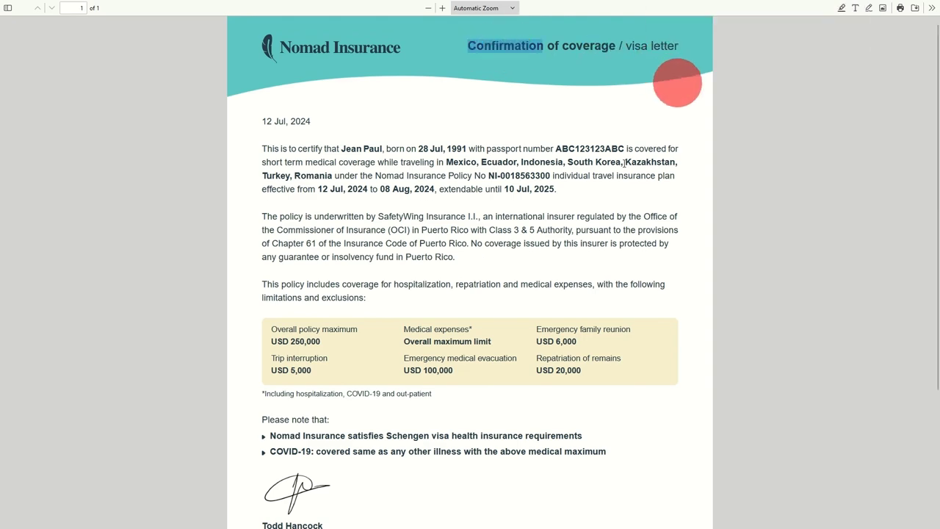
left_click(622, 163)
left_click_drag(452, 162, 627, 166)
left_click(626, 166)
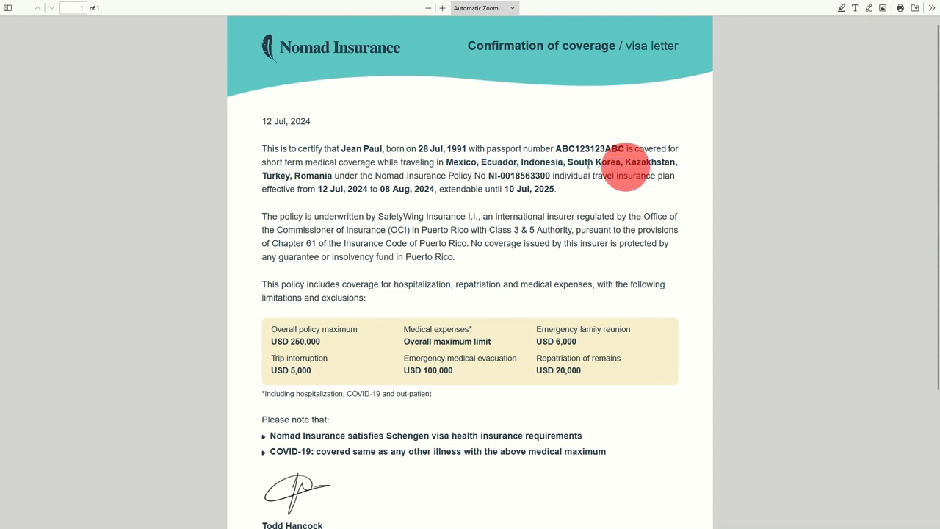
left_click_drag(502, 163, 625, 162)
left_click_drag(344, 147, 481, 149)
left_click(512, 150)
left_click_drag(568, 151, 623, 147)
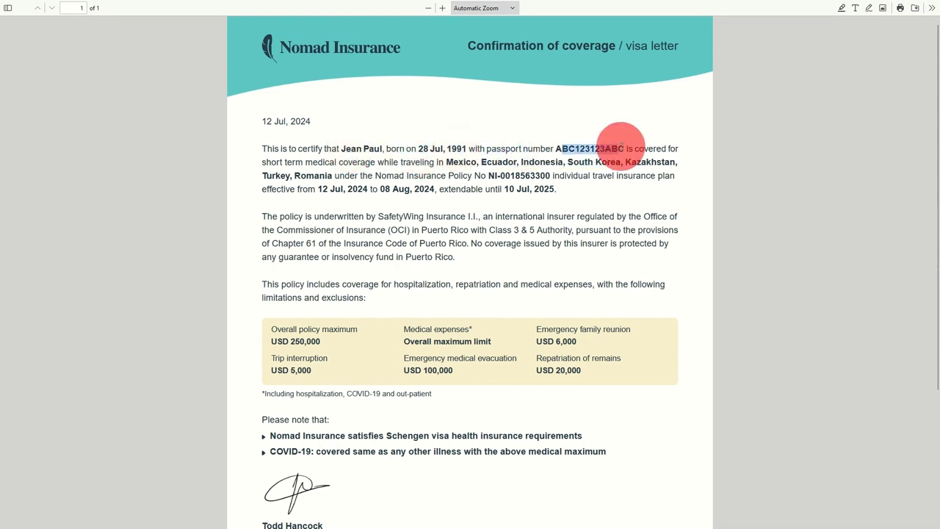
left_click_drag(446, 162, 613, 162)
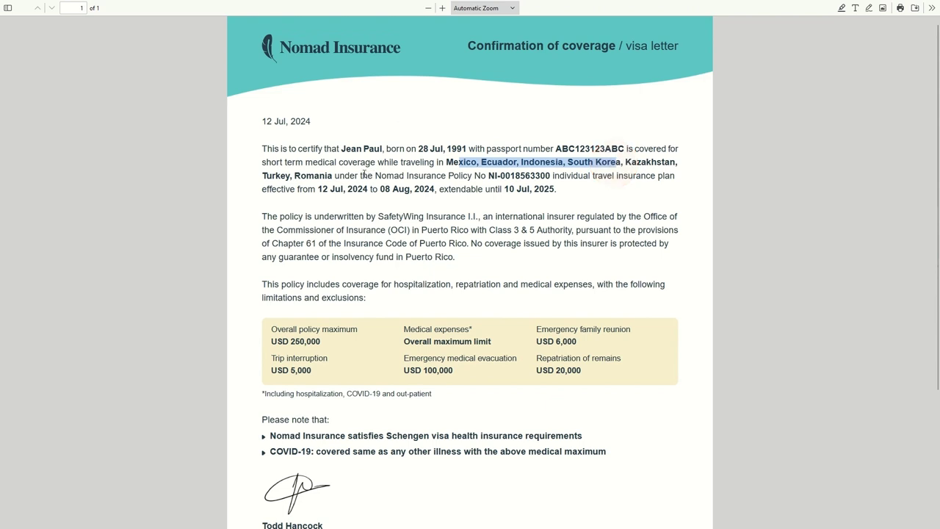
left_click_drag(362, 176, 555, 176)
left_click(551, 182)
left_click_drag(321, 189, 547, 188)
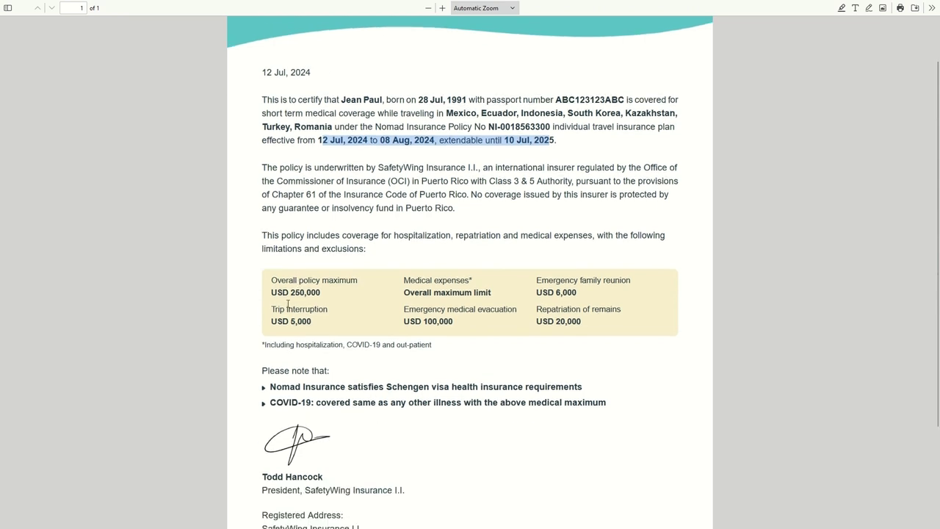
Read the coverage limits and Schengen and COVID-19 notes, then return to the top
scroll(300, 328, "down", 1)
left_click_drag(300, 328, 267, 324)
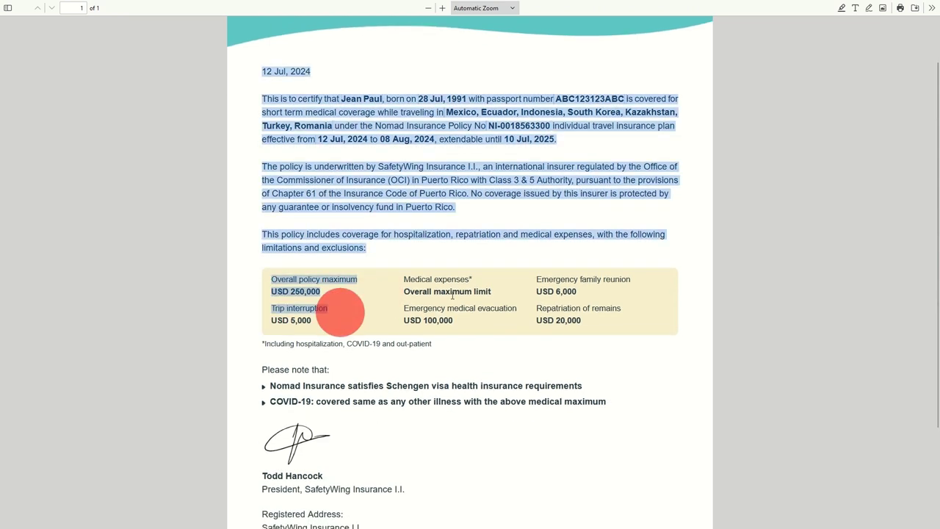
left_click_drag(404, 280, 471, 292)
left_click_drag(420, 309, 485, 317)
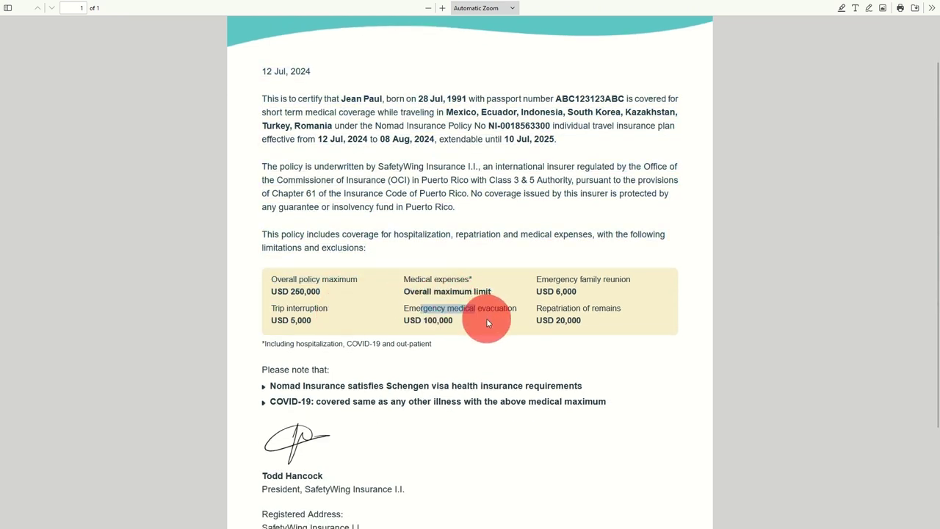
left_click_drag(555, 280, 604, 323)
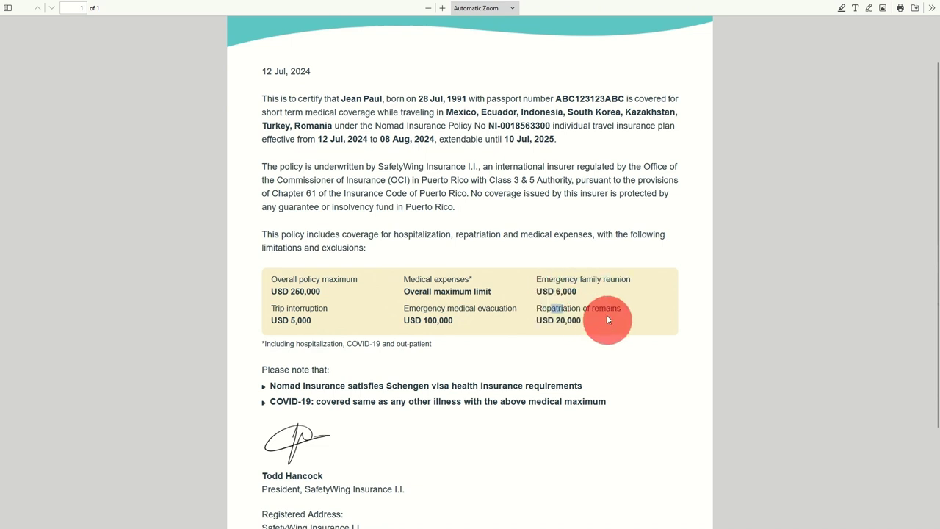
scroll(335, 314, "down", 3)
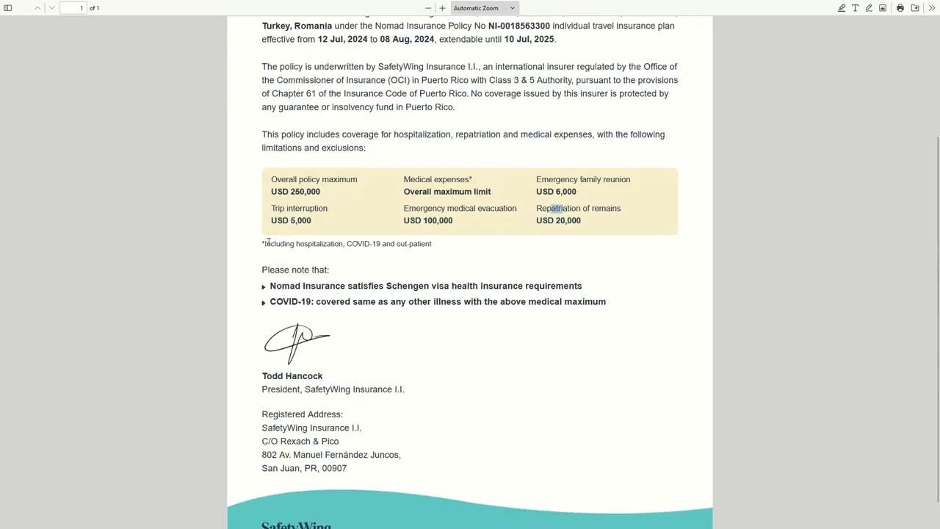
left_click_drag(266, 243, 364, 244)
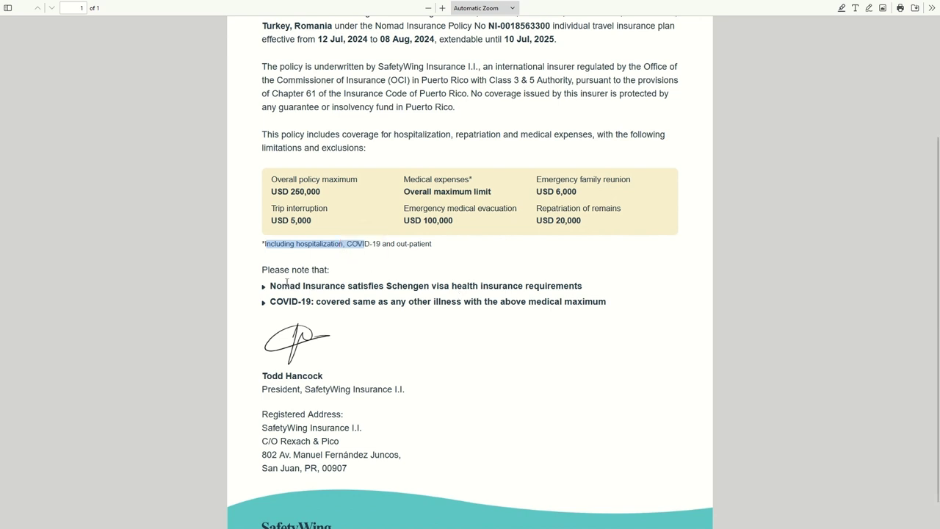
left_click_drag(281, 285, 596, 284)
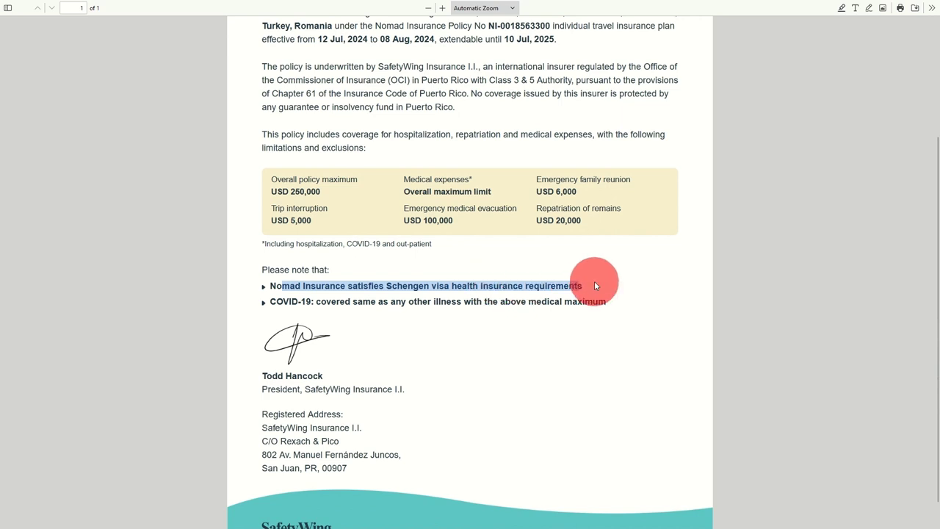
left_click_drag(276, 301, 462, 301)
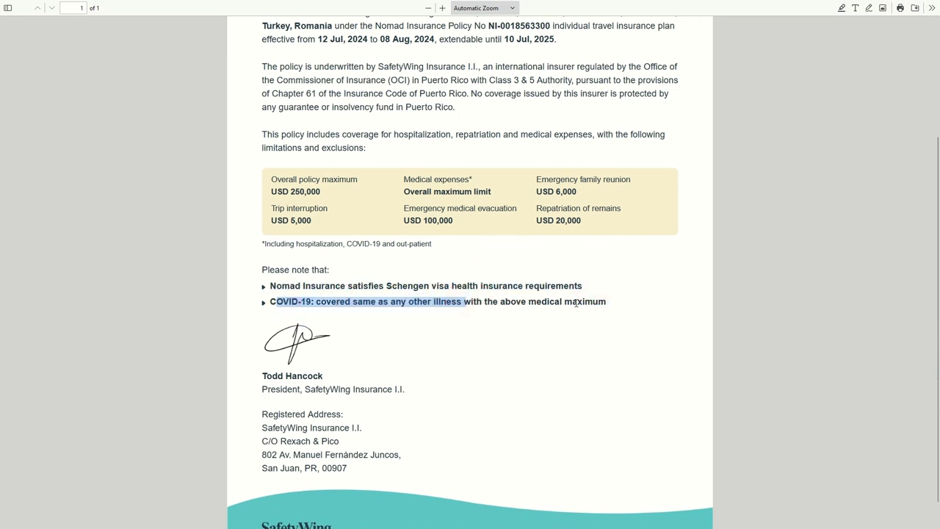
scroll(443, 331, "down", 1)
scroll(444, 331, "up", 5)
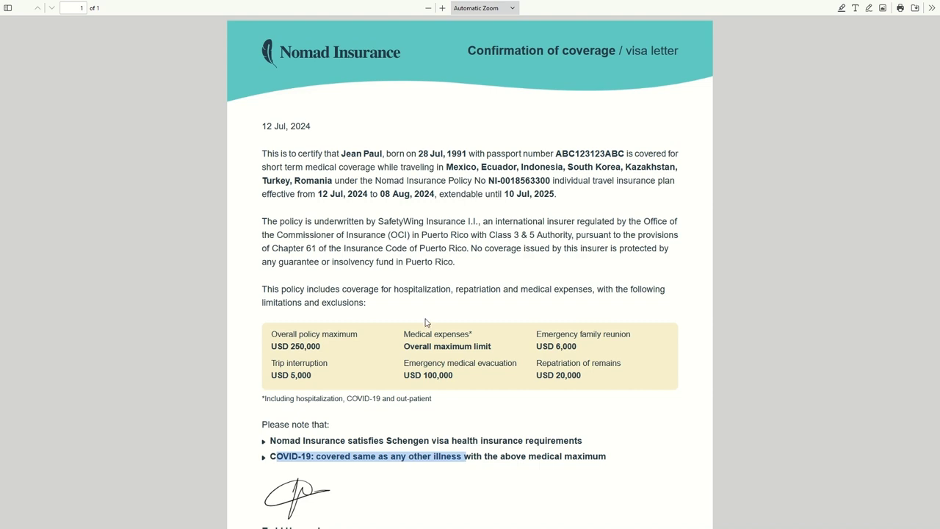
left_click(478, 167)
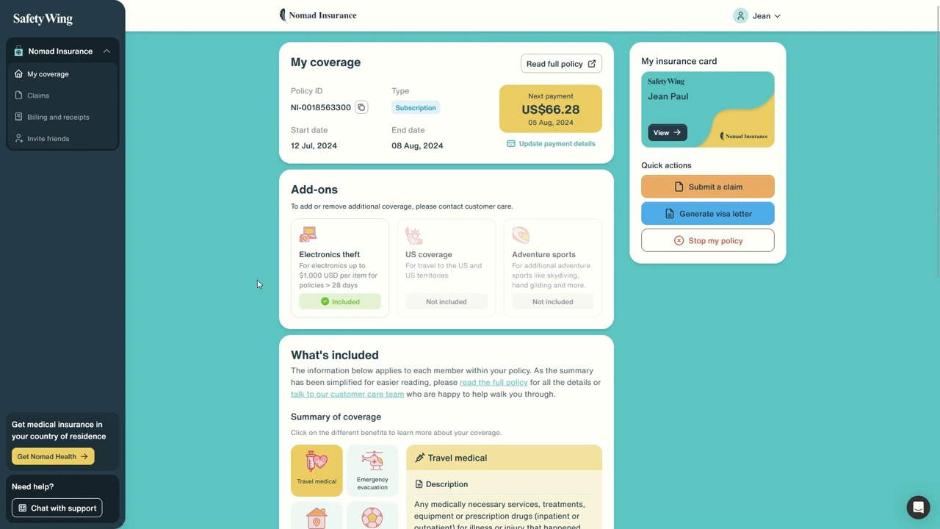
Read the sidebar Nomad Health promo and choose 'Get Nomad Health'
mouse_move(3, 431)
left_mouse_down()
mouse_move(56, 430)
mouse_move(109, 457)
mouse_move(118, 452)
left_mouse_up()
left_click(52, 424)
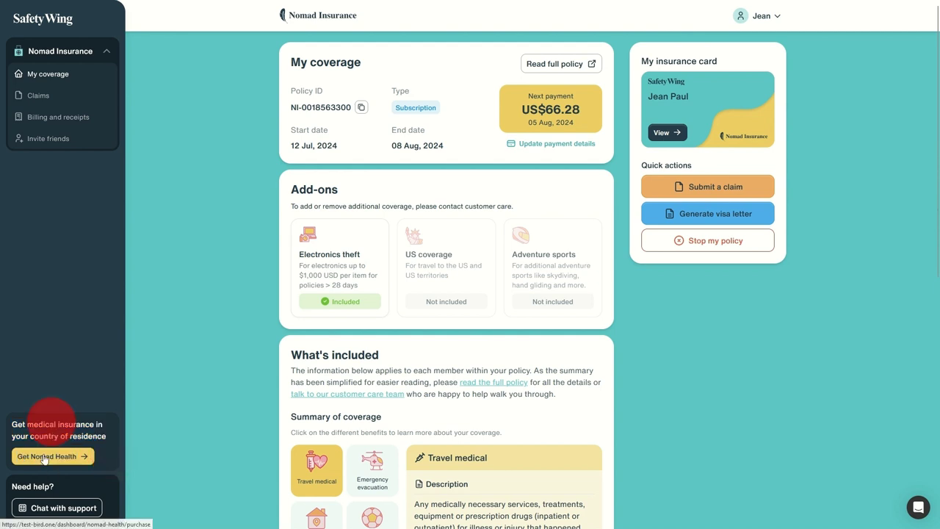
left_click(61, 456)
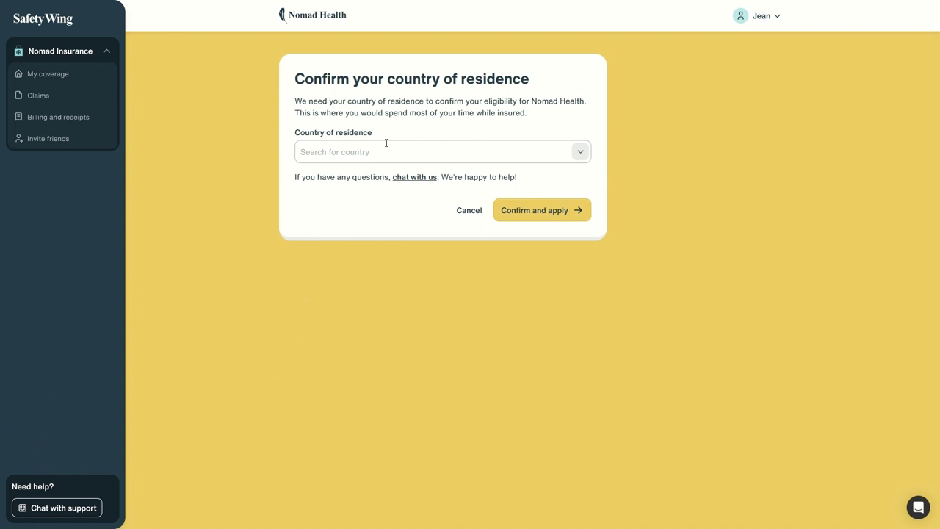
Pick Thailand from the Country of residence list and confirm to reach the Standard/Premium plans
left_click(577, 152)
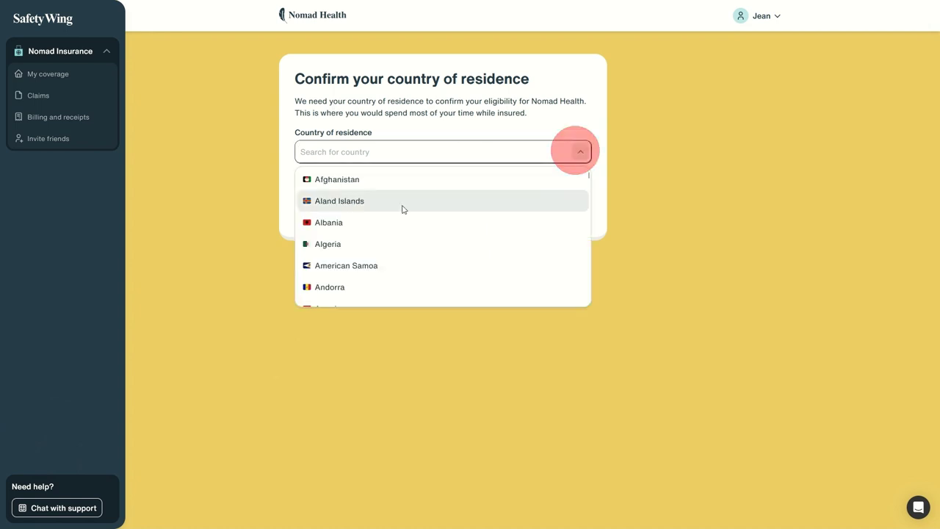
scroll(403, 210, "down", 10)
scroll(389, 231, "down", 20)
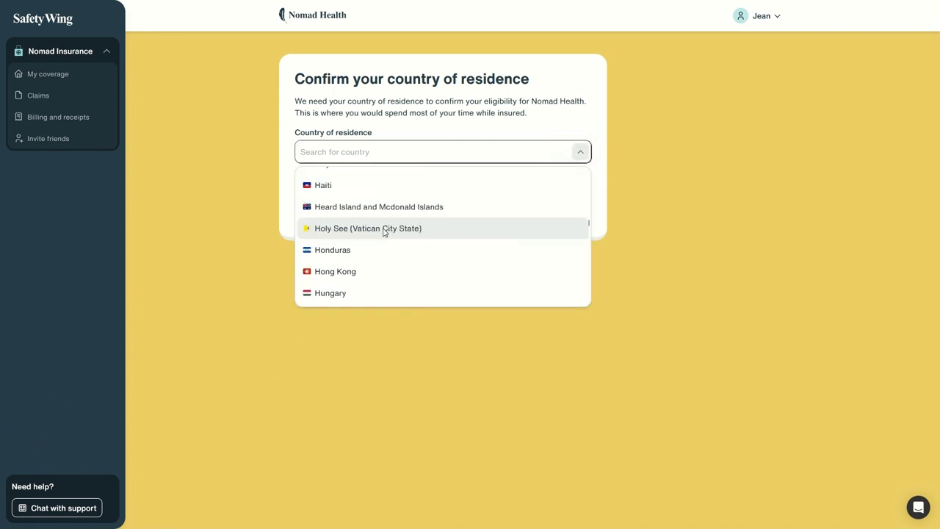
scroll(390, 230, "down", 15)
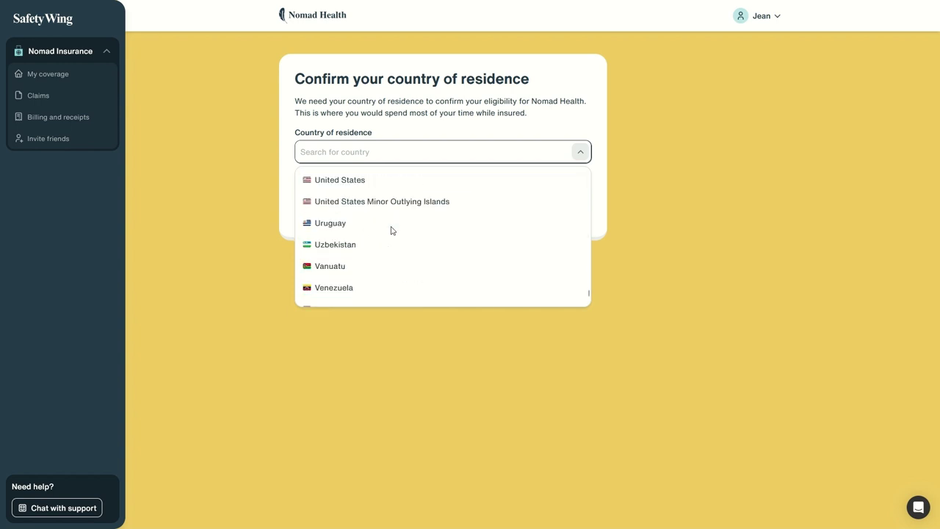
scroll(374, 216, "up", 5)
scroll(385, 228, "up", 5)
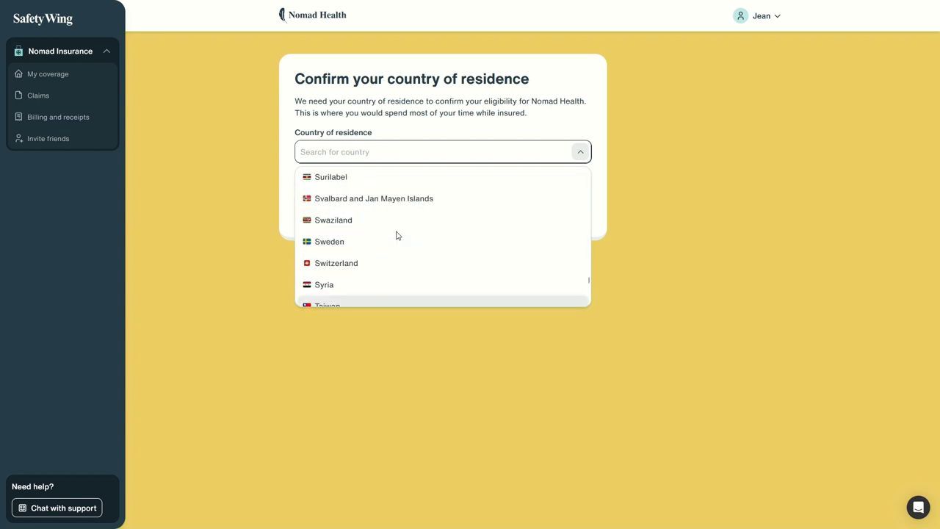
scroll(390, 249, "down", 8)
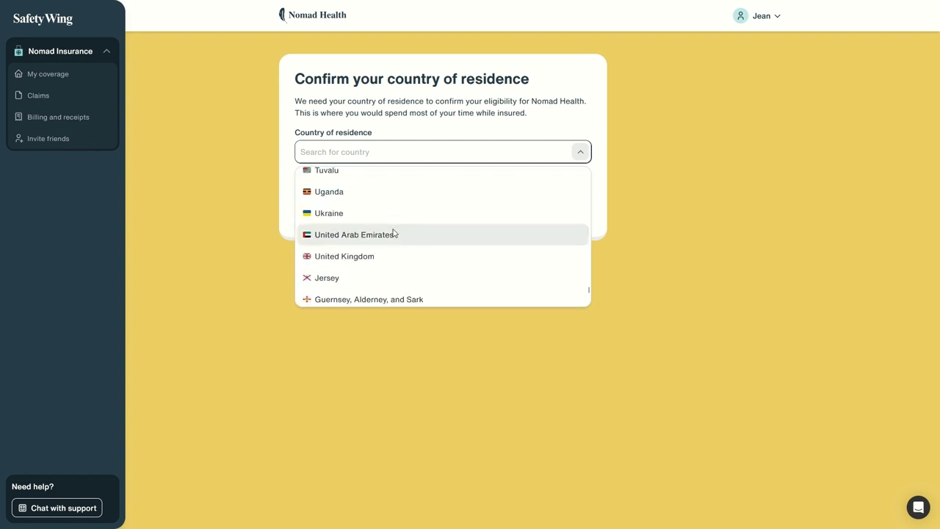
scroll(382, 235, "up", 5)
left_click(360, 245)
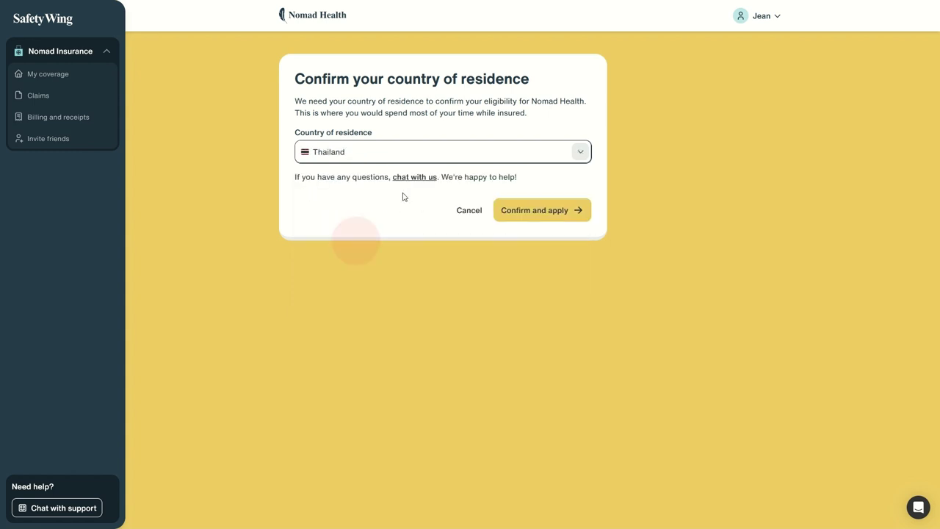
left_click(511, 218)
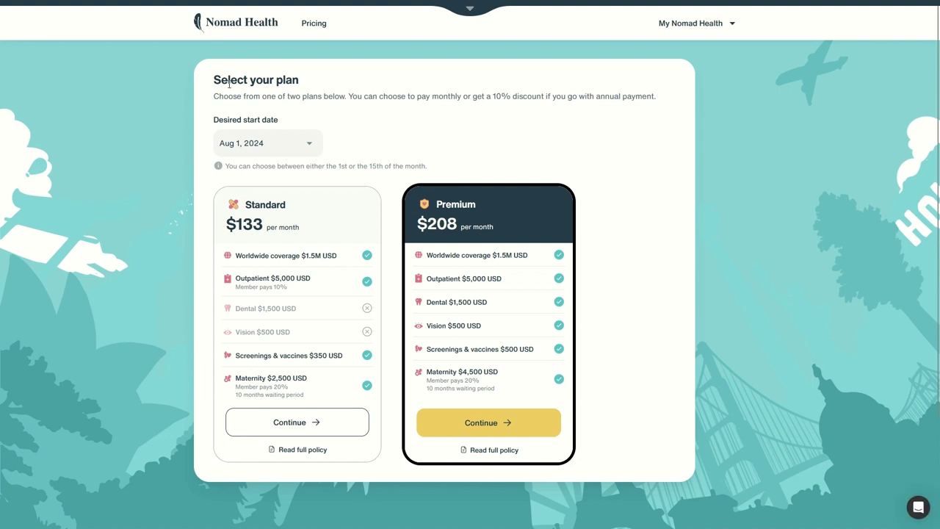
left_click_drag(220, 83, 300, 97)
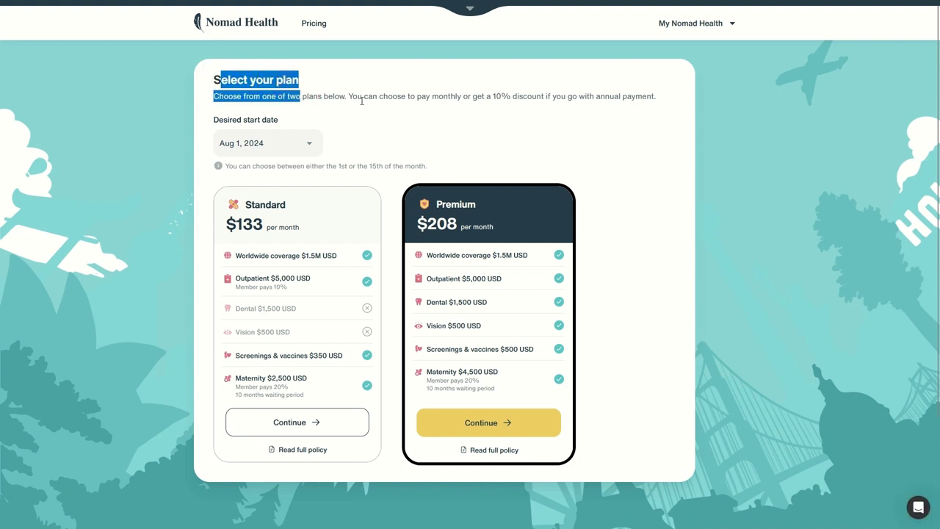
left_click_drag(366, 96, 481, 96)
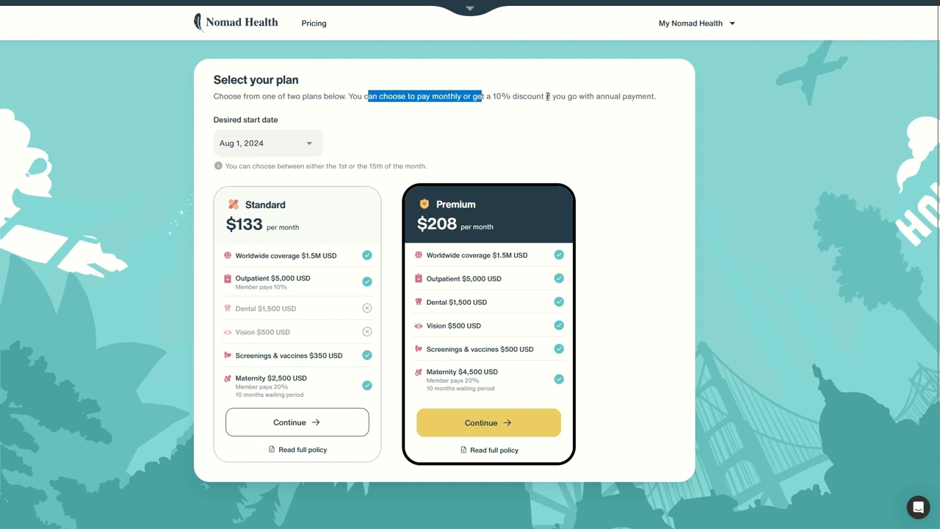
left_click(226, 123)
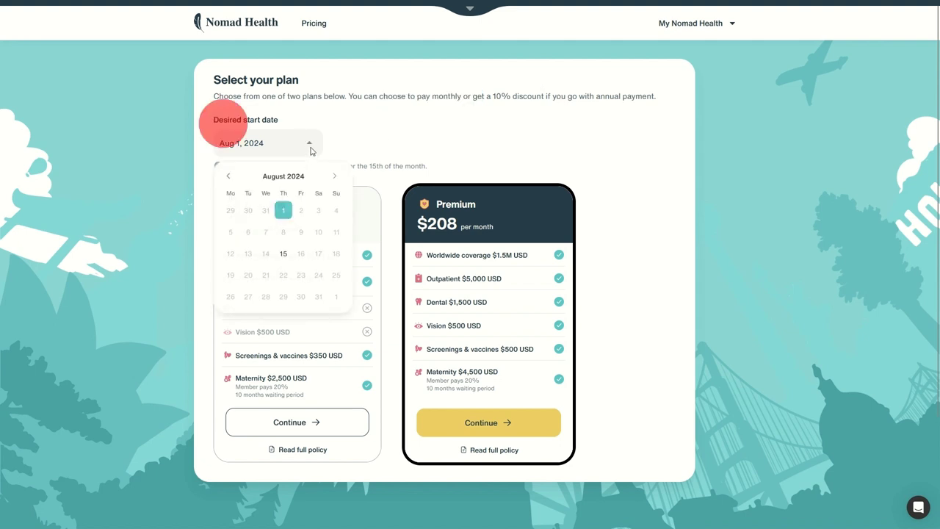
left_click(310, 143)
left_click(309, 144)
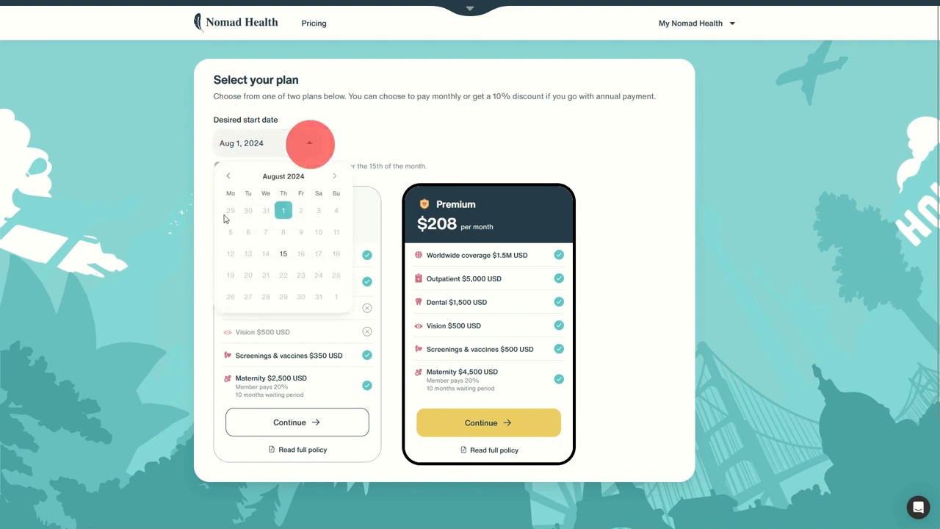
left_click(228, 177)
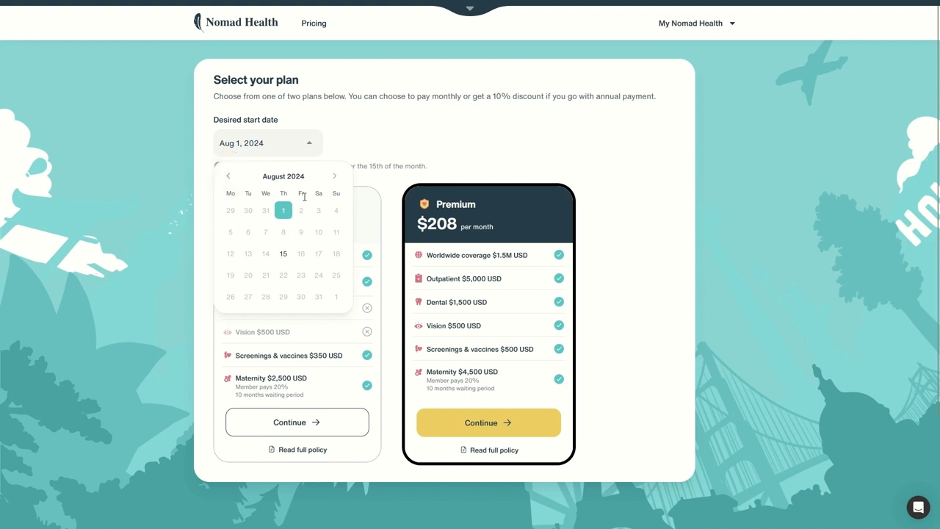
left_click(334, 177)
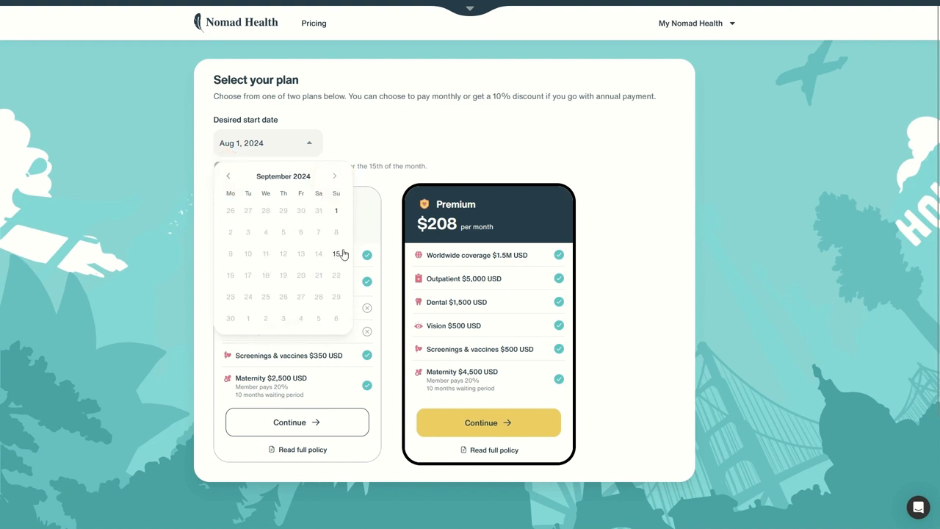
left_click(434, 143)
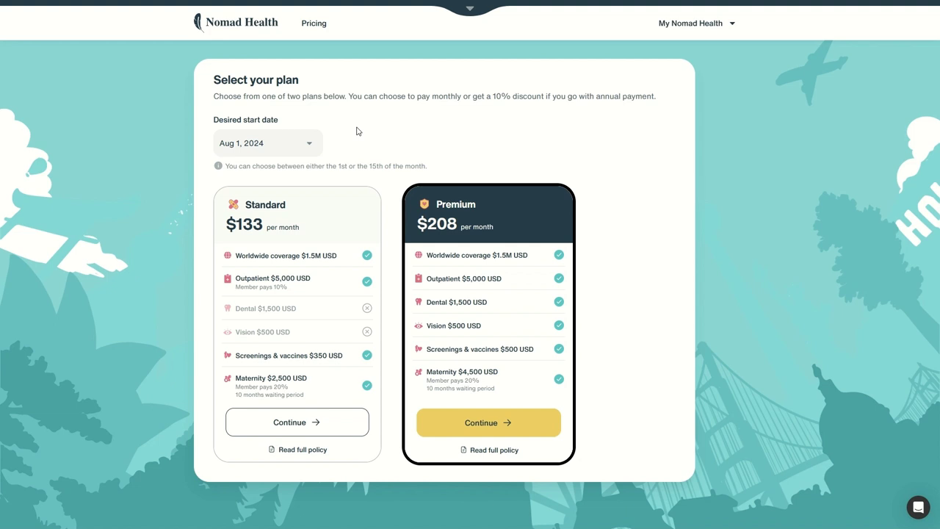
left_click(233, 145)
left_click(228, 176)
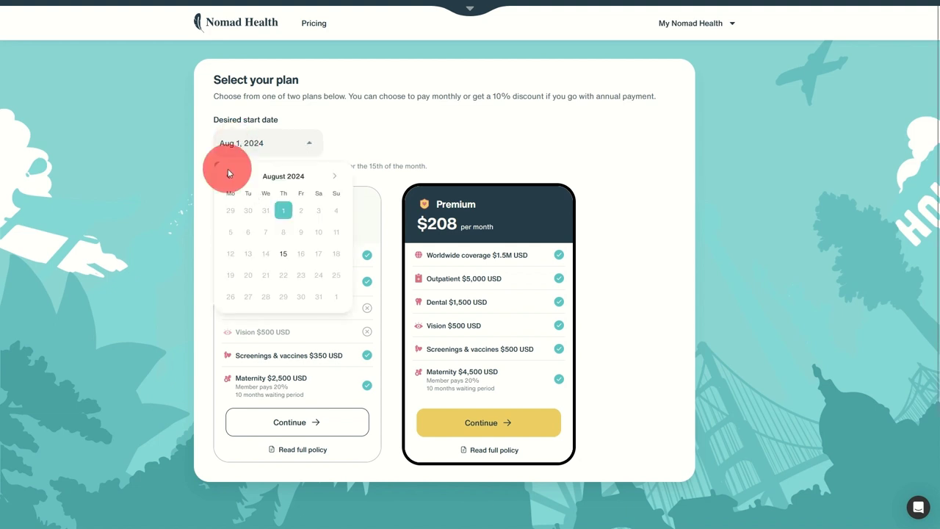
left_click(228, 176)
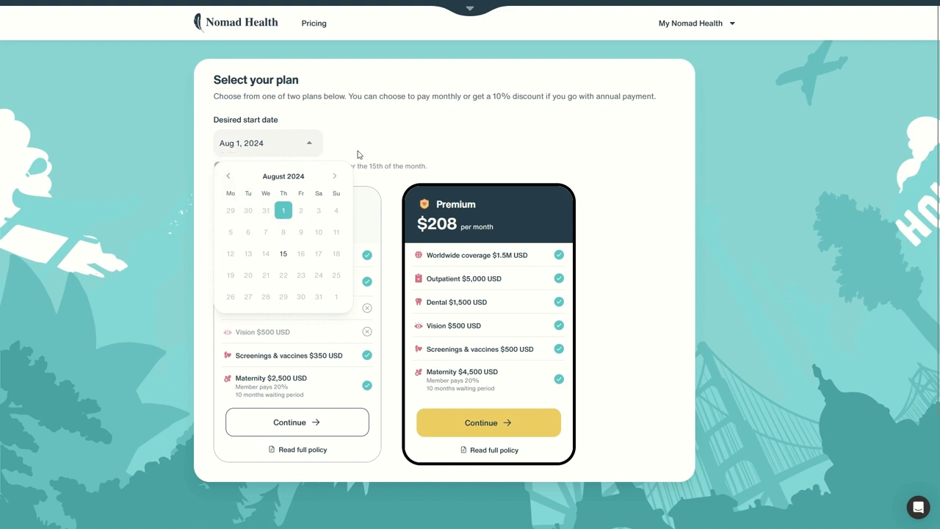
left_click(389, 120)
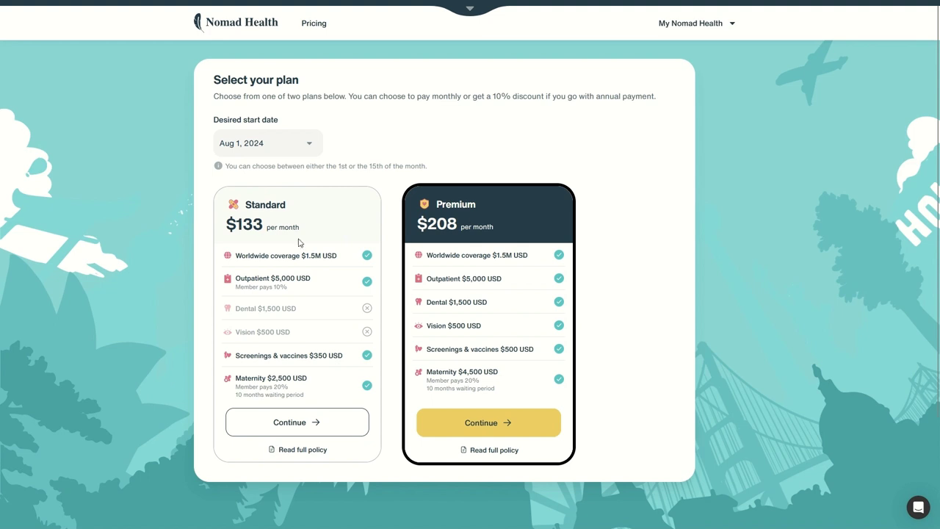
left_click_drag(439, 226, 493, 226)
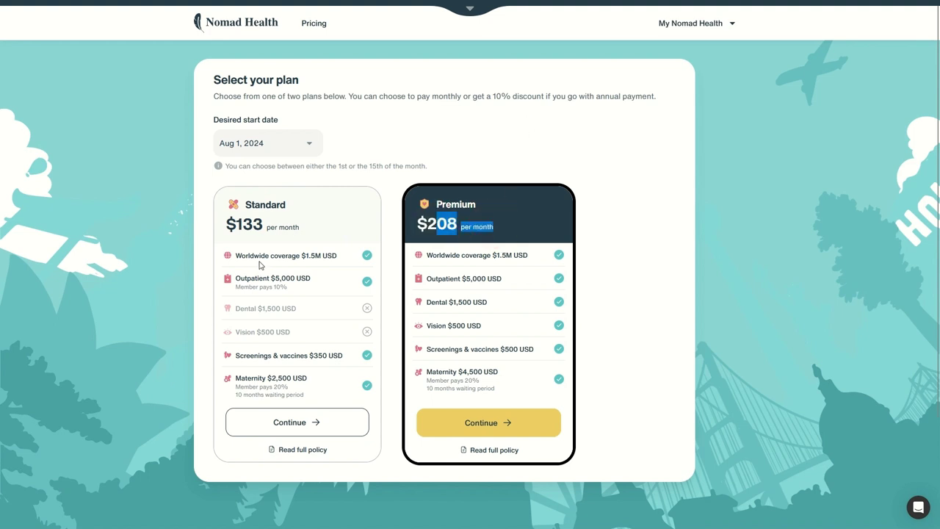
left_click_drag(246, 256, 326, 256)
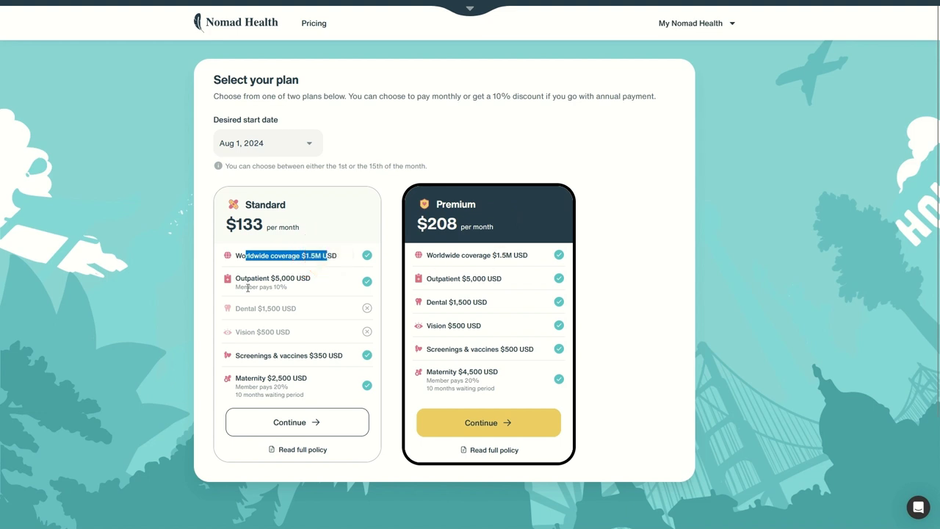
left_click_drag(245, 279, 368, 281)
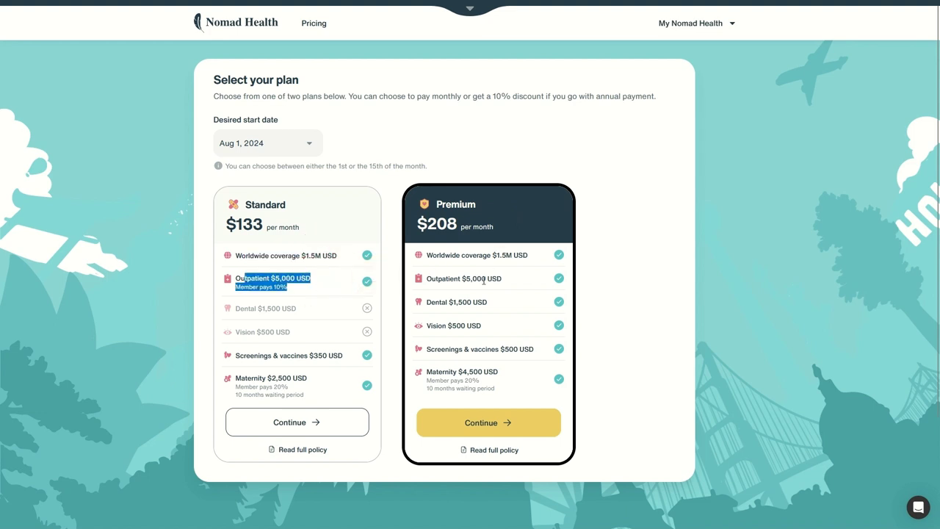
left_click(291, 286)
left_click_drag(245, 287, 286, 288)
left_click_drag(438, 279, 514, 280)
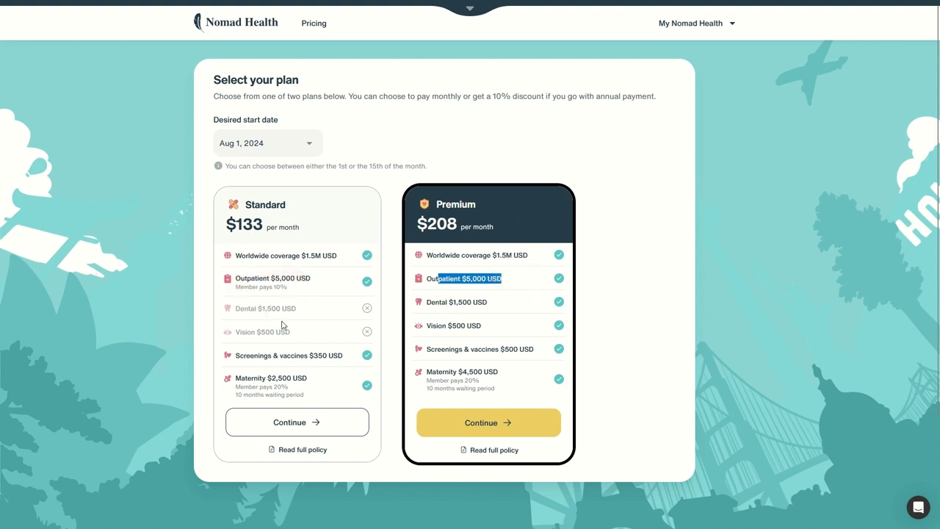
left_click_drag(430, 302, 497, 301)
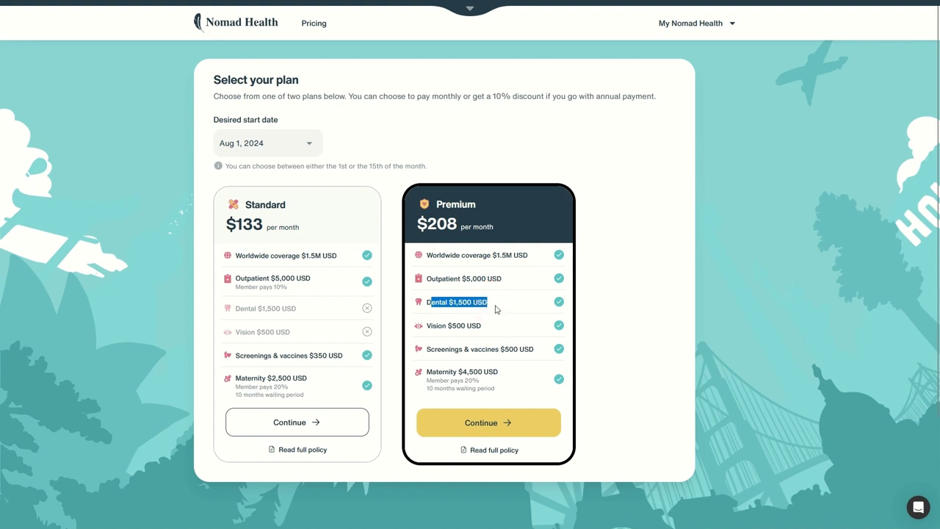
left_click_drag(433, 331, 510, 324)
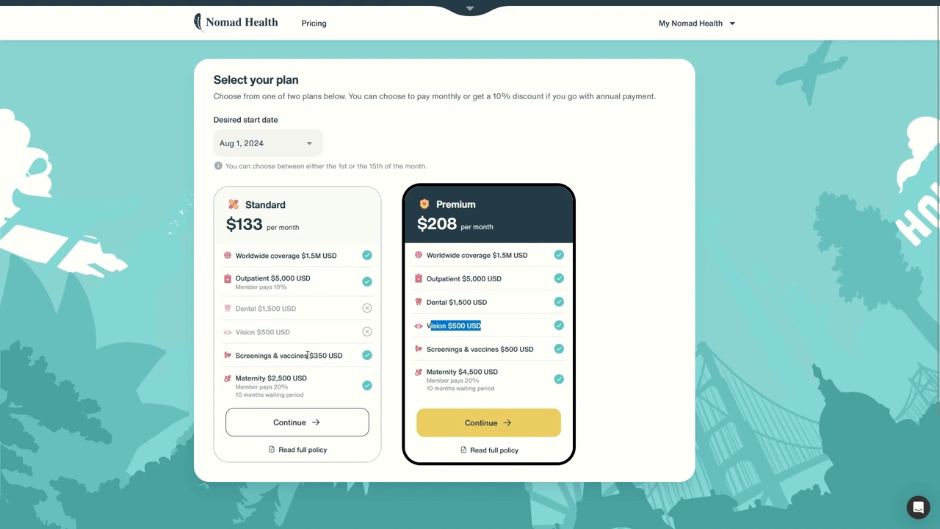
left_click_drag(308, 354, 334, 356)
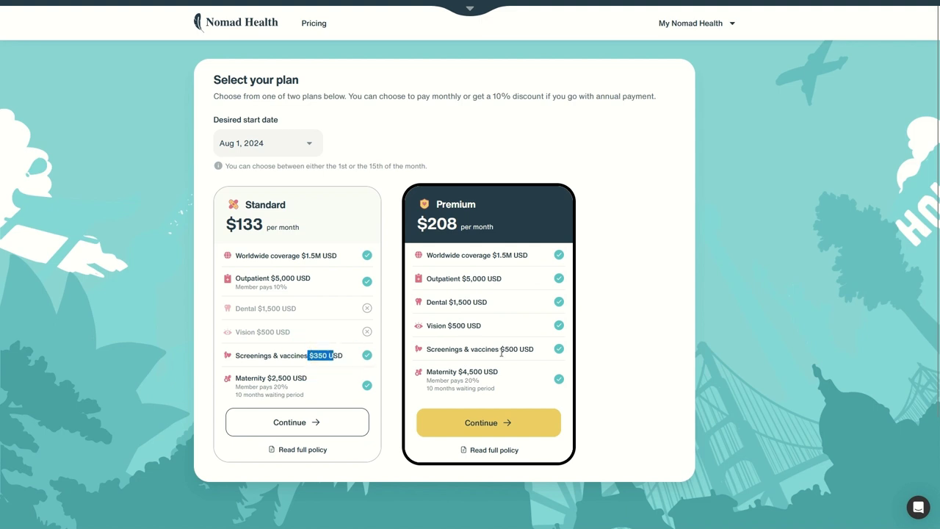
left_click_drag(501, 353, 517, 350)
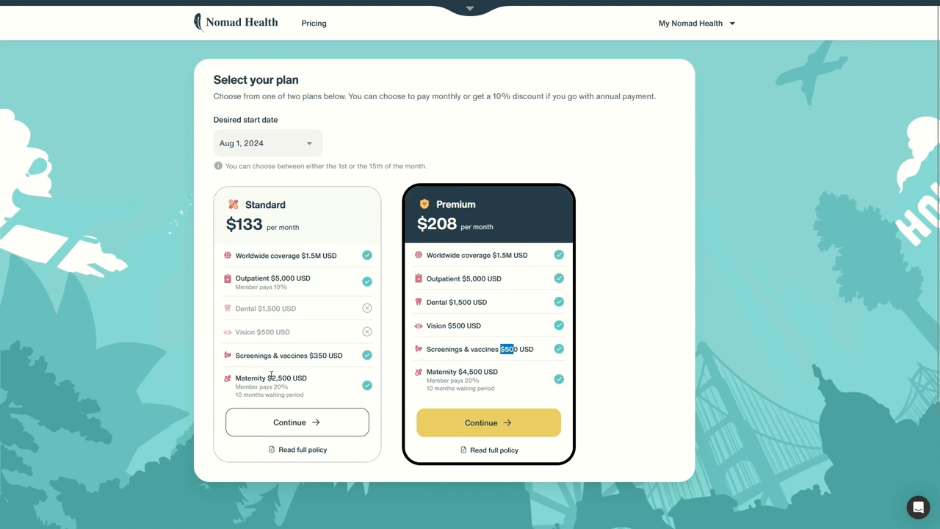
left_click_drag(268, 377, 302, 395)
left_click(458, 370)
left_click_drag(443, 373, 501, 373)
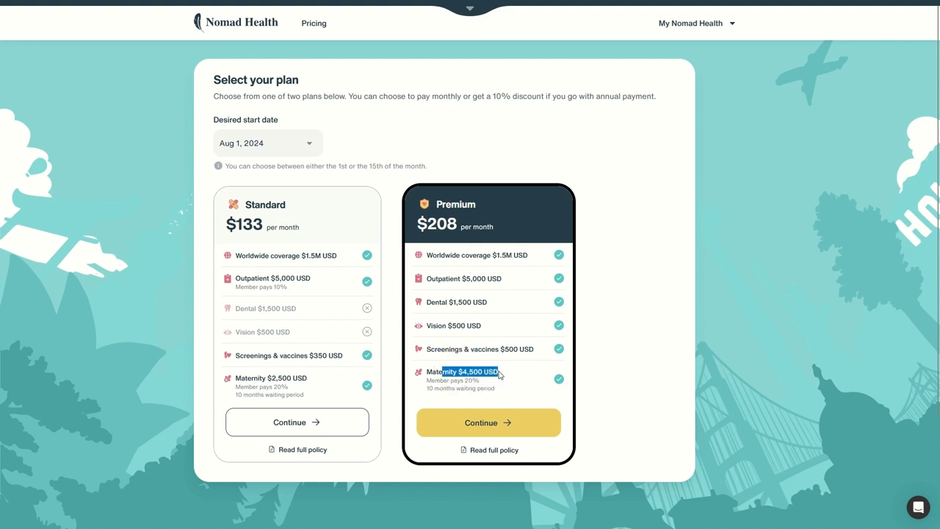
left_click(489, 453)
scroll(495, 239, "down", 10)
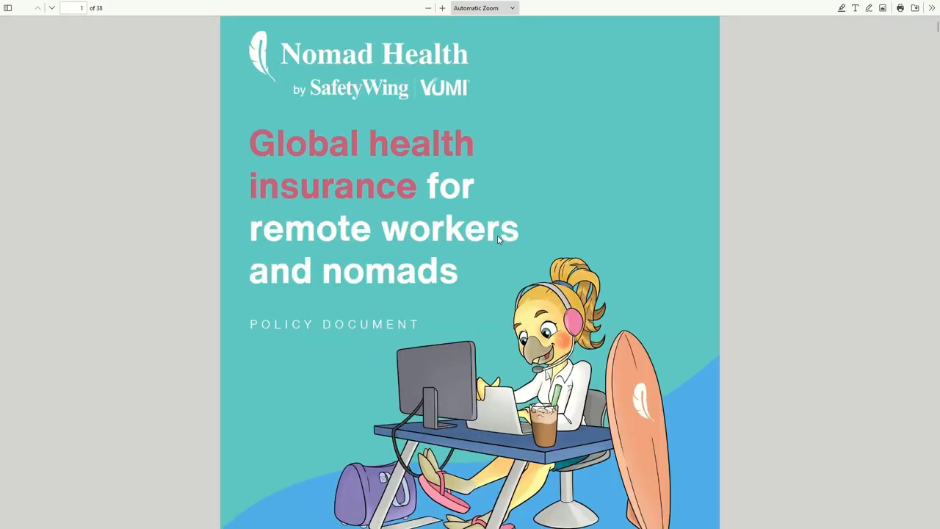
scroll(478, 261, "down", 20)
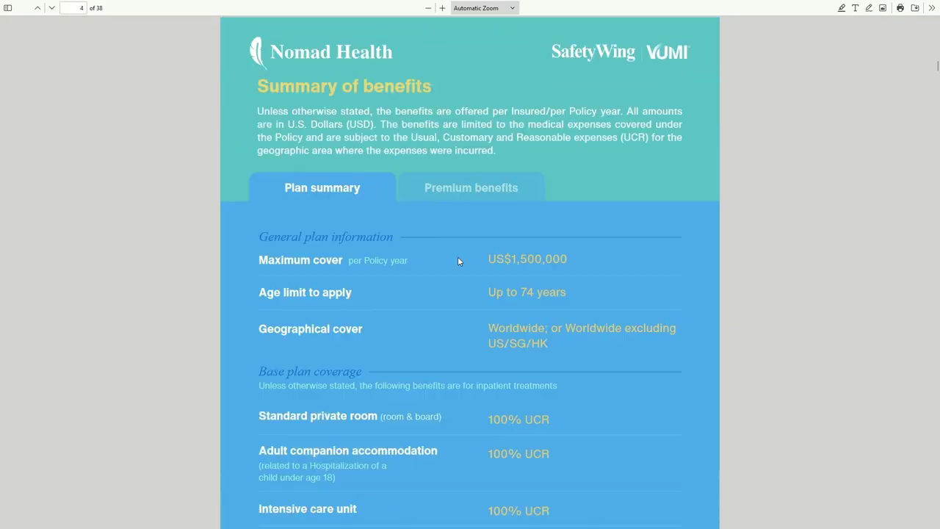
scroll(463, 273, "down", 15)
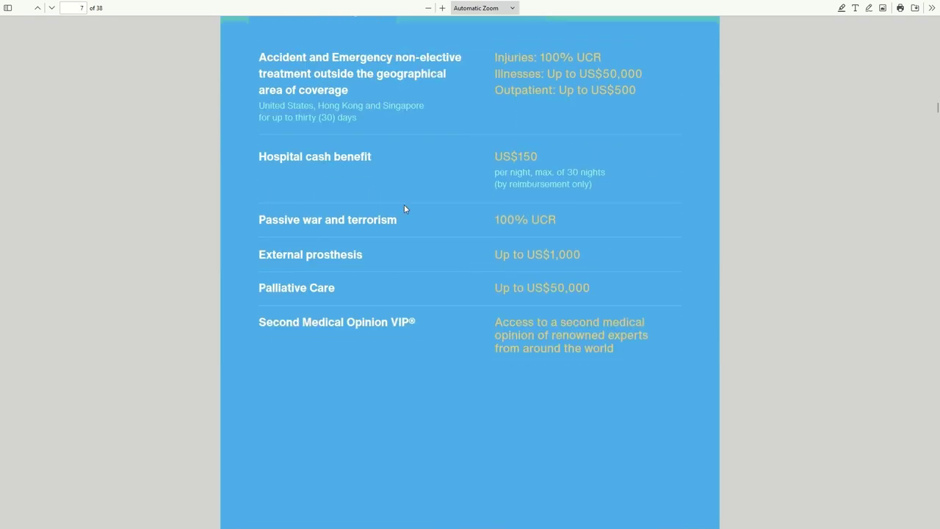
scroll(342, 234, "down", 8)
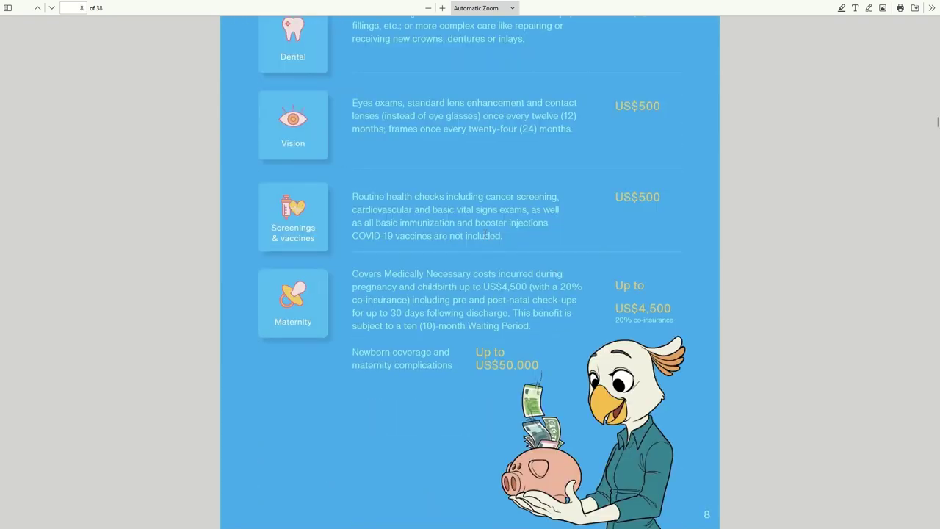
scroll(485, 235, "down", 15)
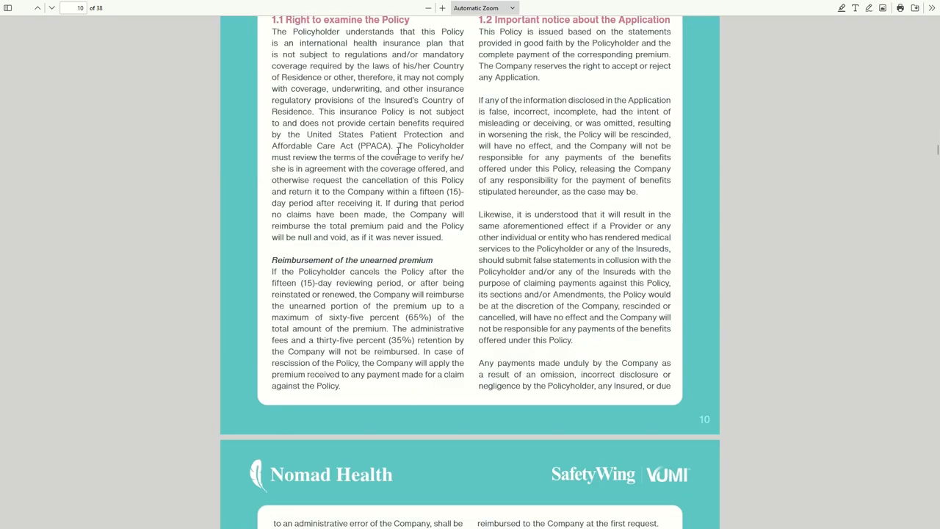
key("ctrl+Tab")
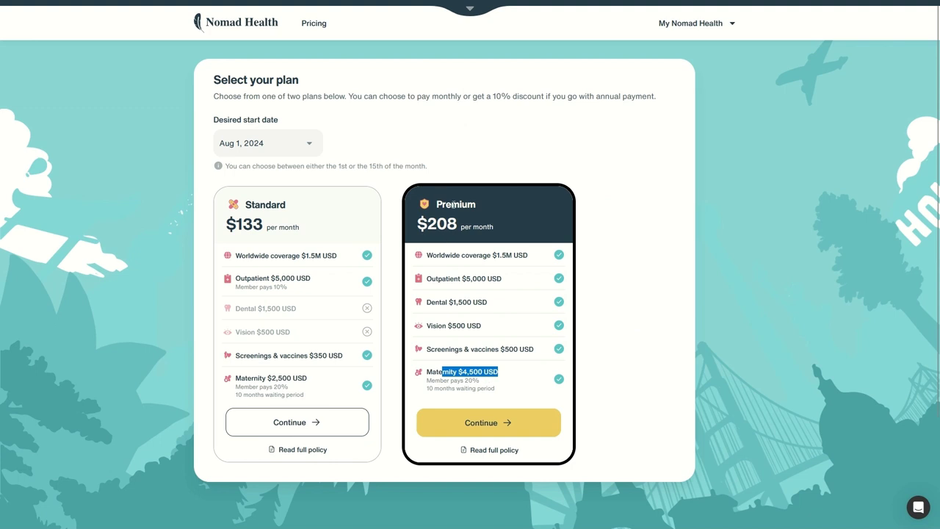
Choose the Premium plan and review the August 1, 2024 start date in the summary
left_click_drag(451, 204, 527, 255)
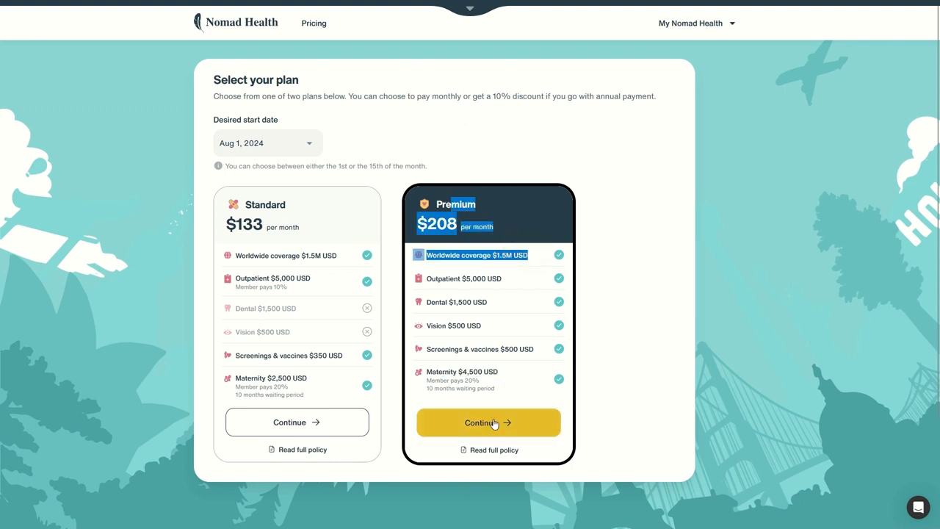
left_click(494, 423)
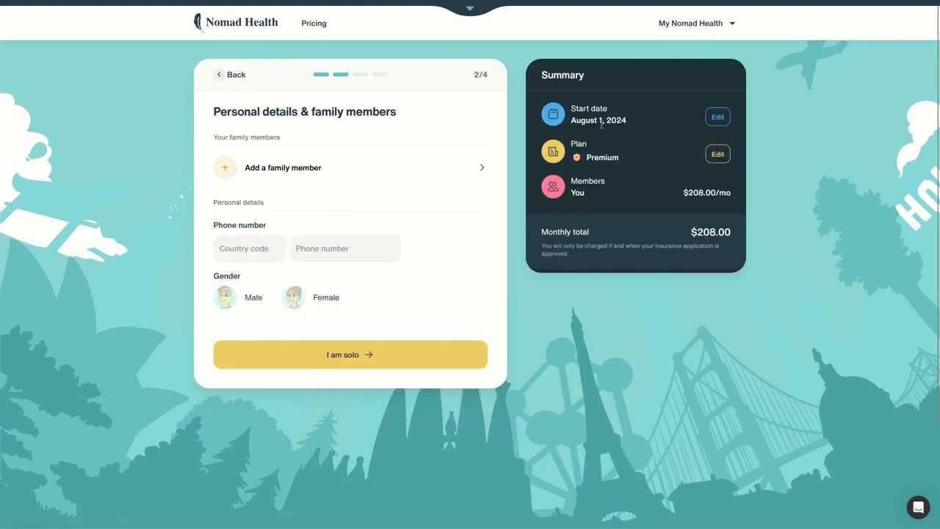
left_click_drag(577, 111, 667, 132)
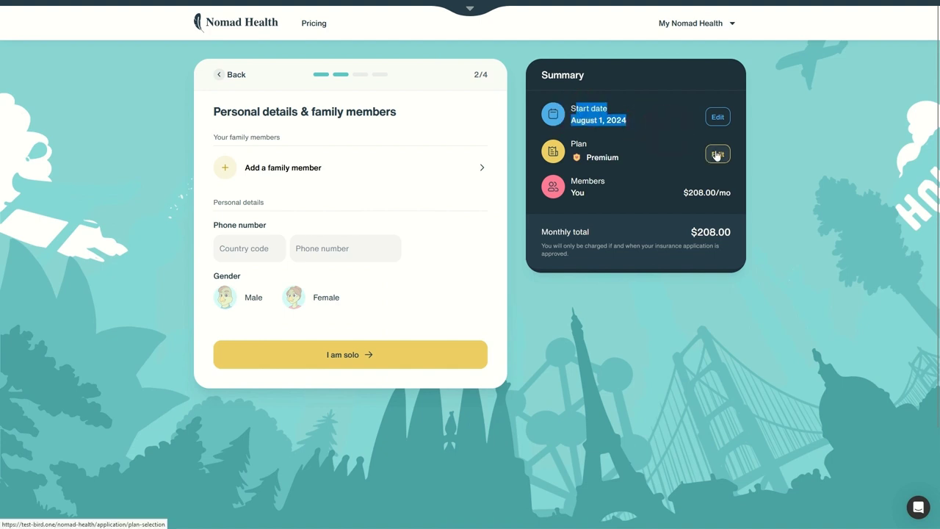
left_click(266, 193)
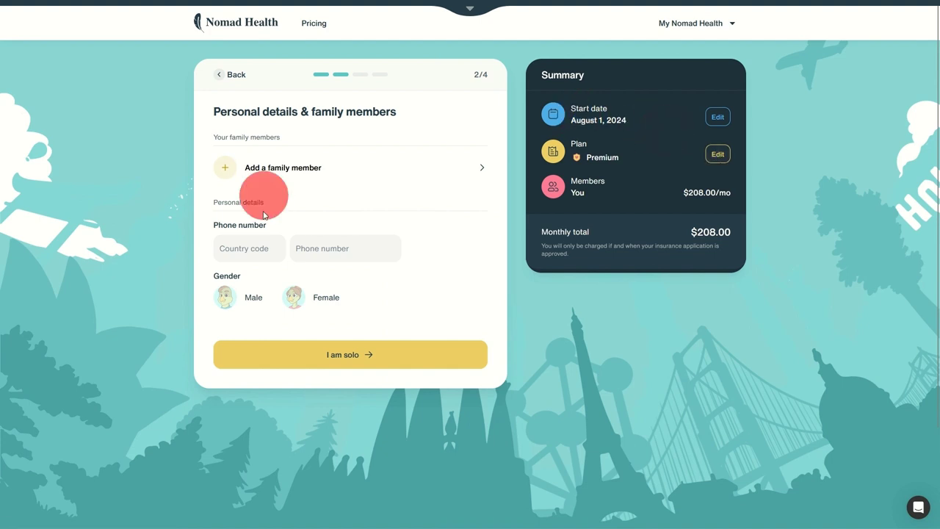
Enter a French phone number with country code and select Male gender
left_click(247, 249)
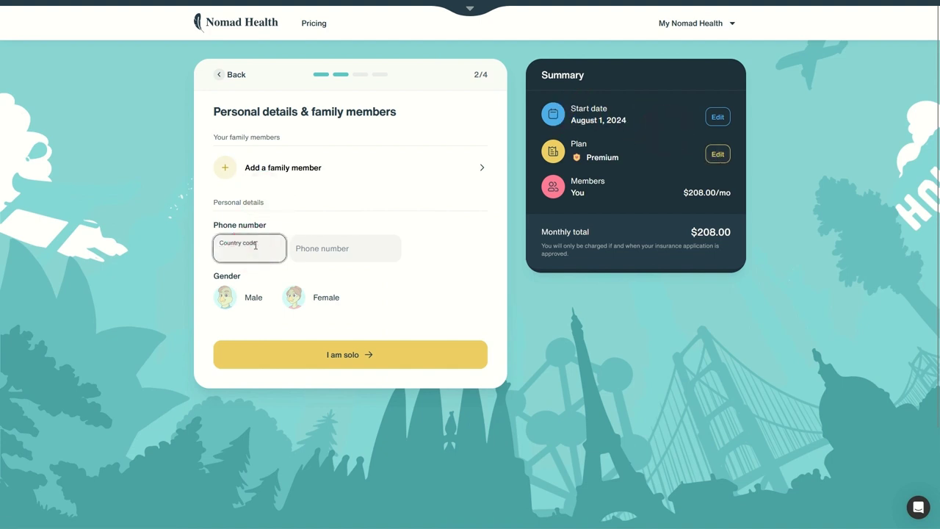
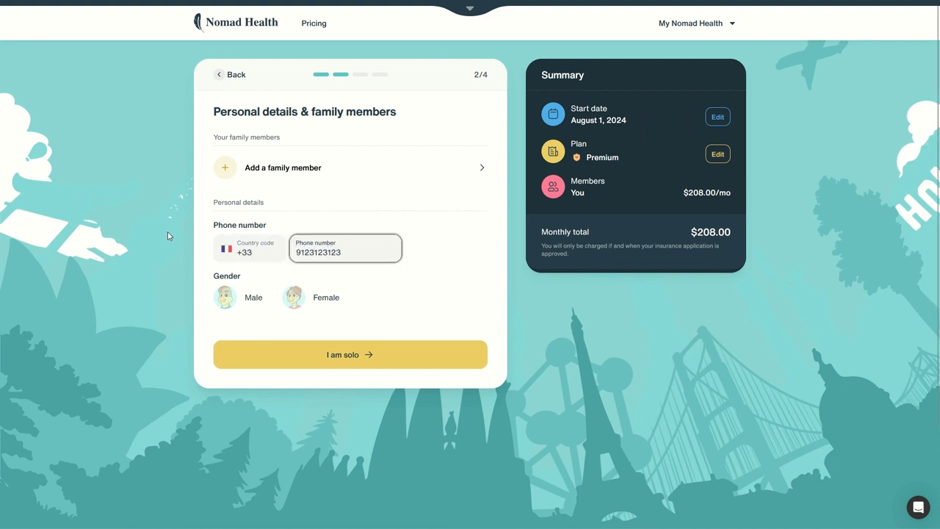
left_click(248, 298)
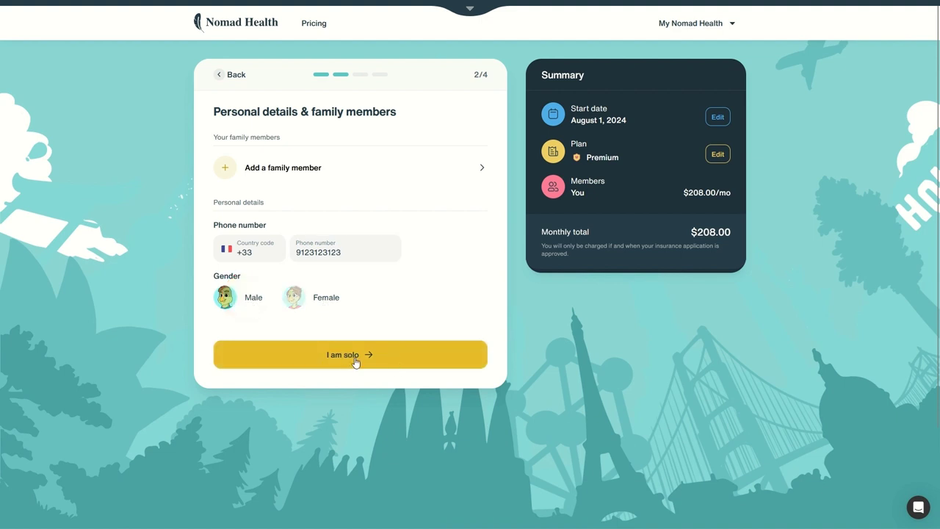
left_click(297, 167)
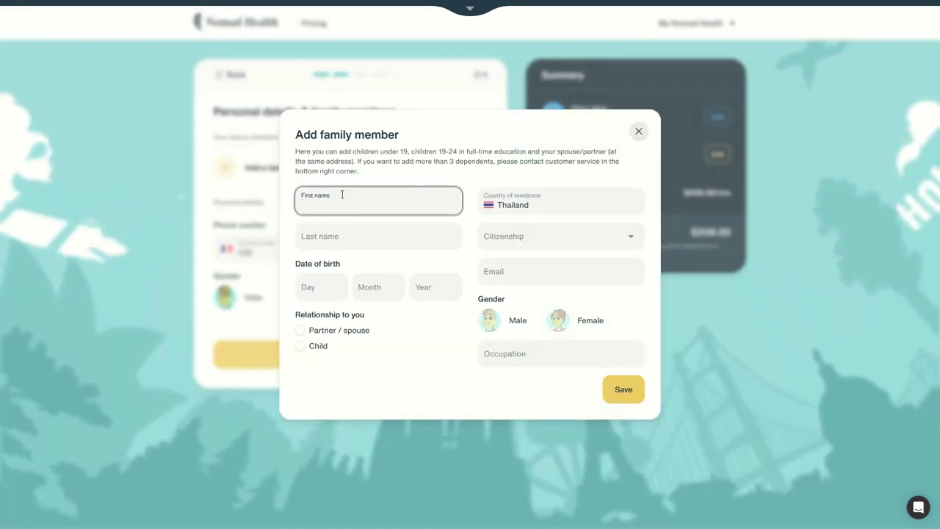
Read the dependent eligibility notes and close the Add family member form without adding anyone
left_click_drag(333, 151, 474, 151)
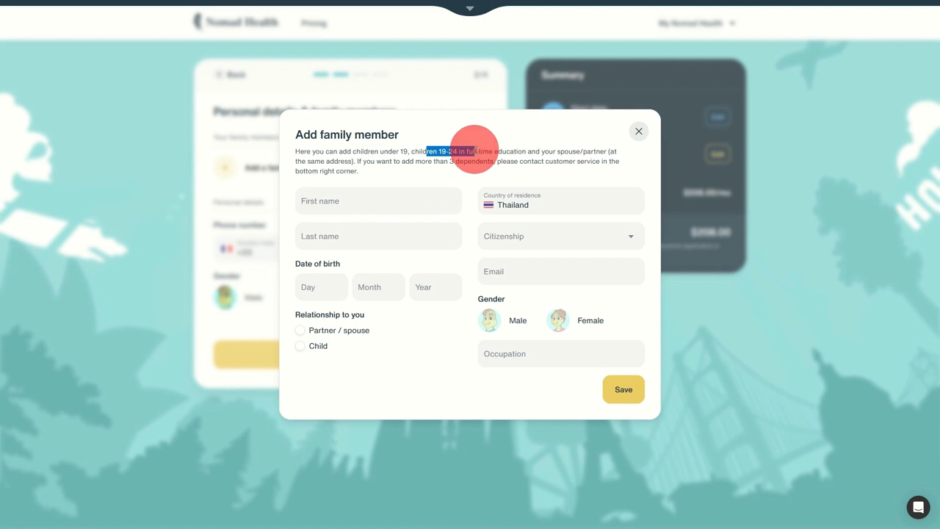
left_click_drag(572, 150, 600, 151)
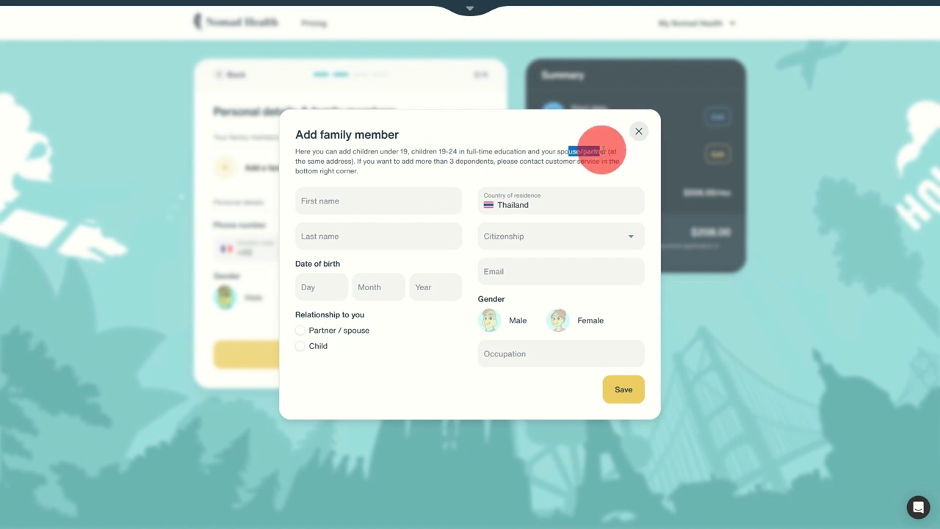
left_click_drag(401, 161, 562, 173)
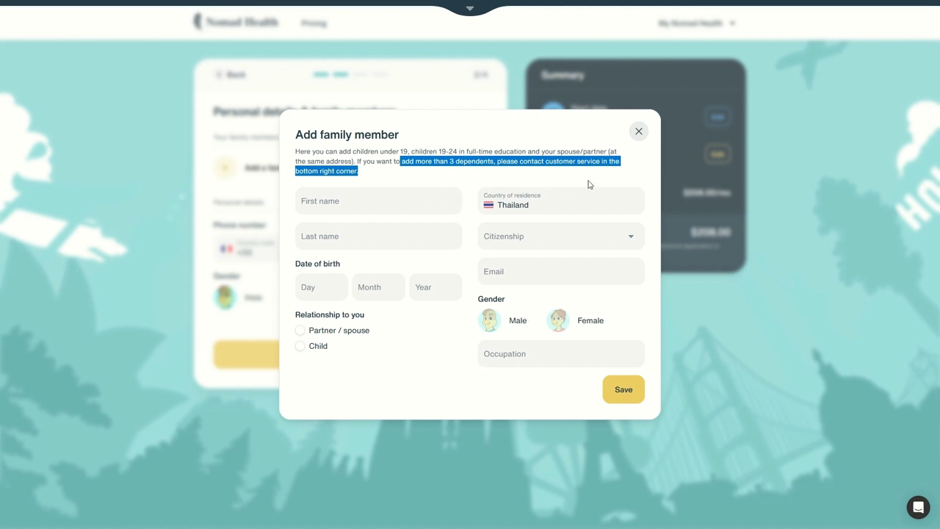
left_click(639, 132)
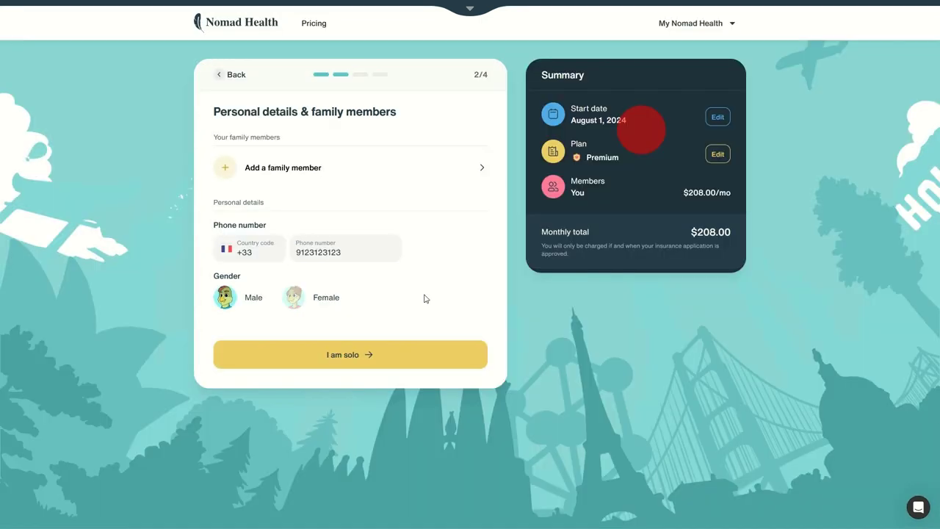
Choose 'I am solo', reach the under-maintenance medical history form, then go back to My coverage
left_click(355, 363)
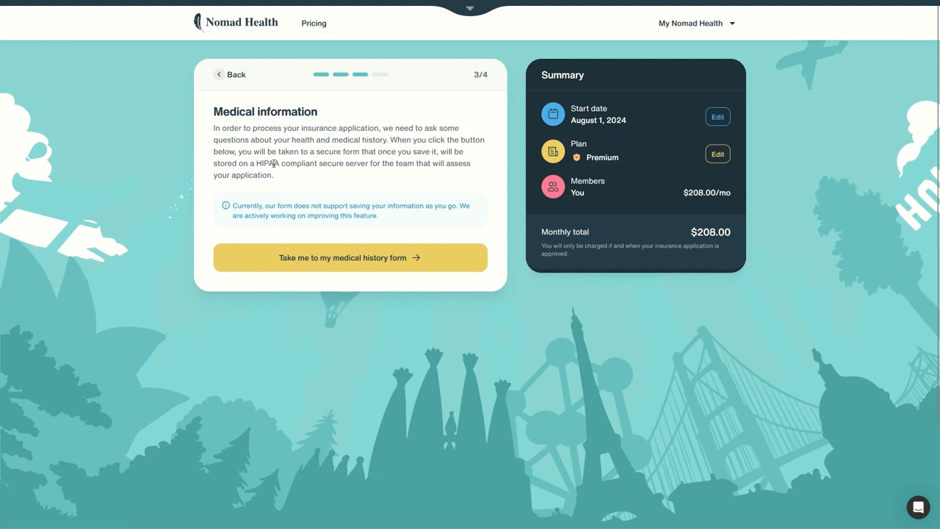
left_click(371, 258)
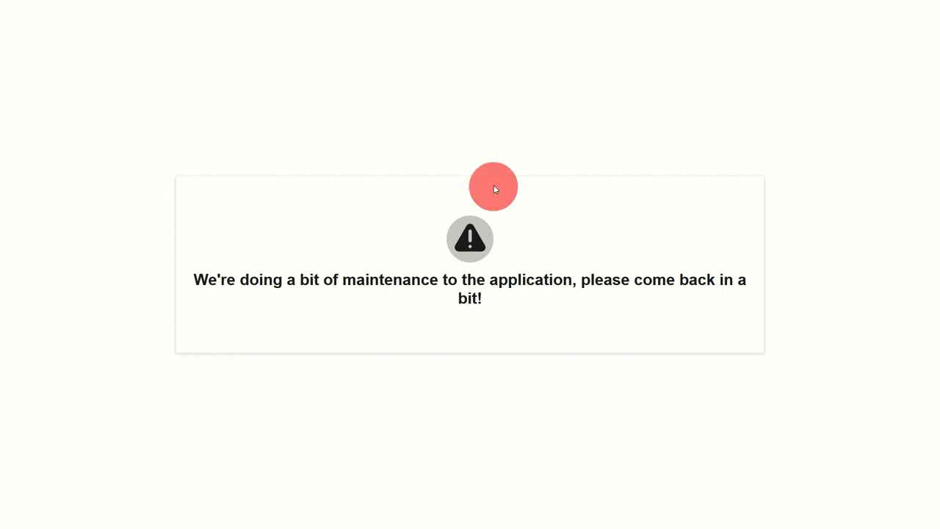
right_click(411, 157)
left_click(427, 165)
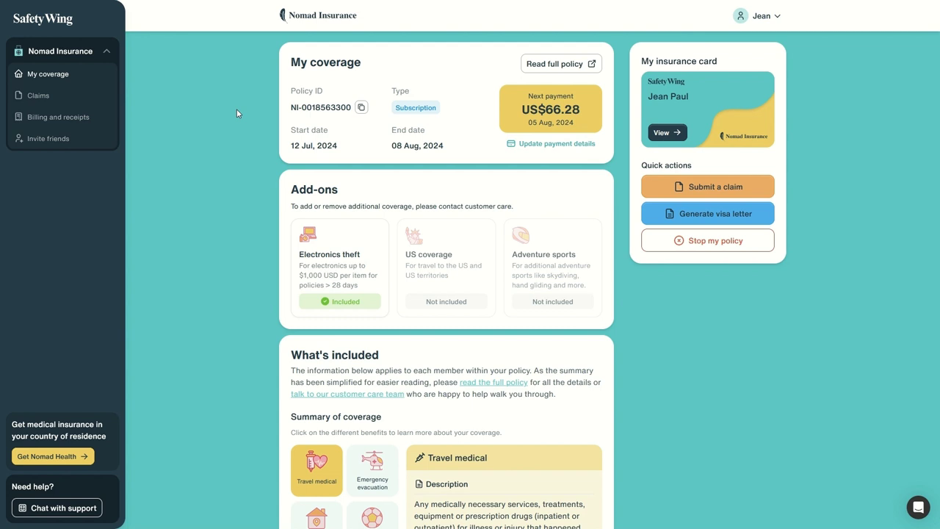
Highlight the policy dates and Policy ID, then open 'Read full policy' in a new tab
left_click_drag(282, 130, 393, 146)
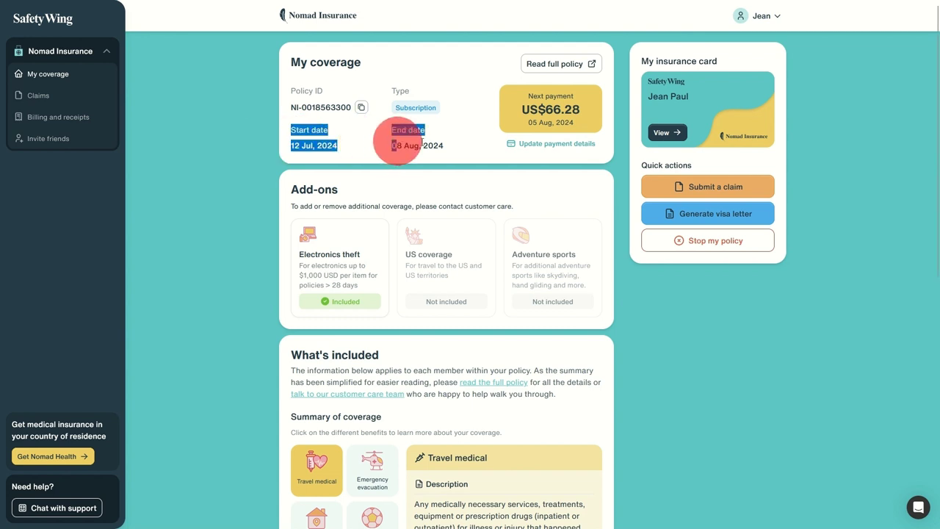
mouse_move(692, 260)
left_mouse_down()
mouse_move(705, 246)
mouse_move(703, 262)
left_mouse_up()
left_click_drag(292, 139, 372, 136)
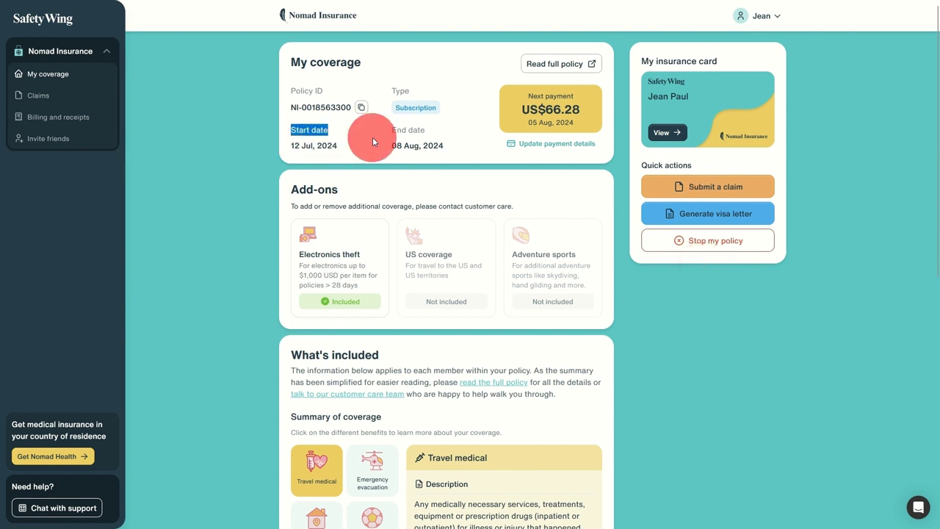
left_click_drag(294, 90, 362, 118)
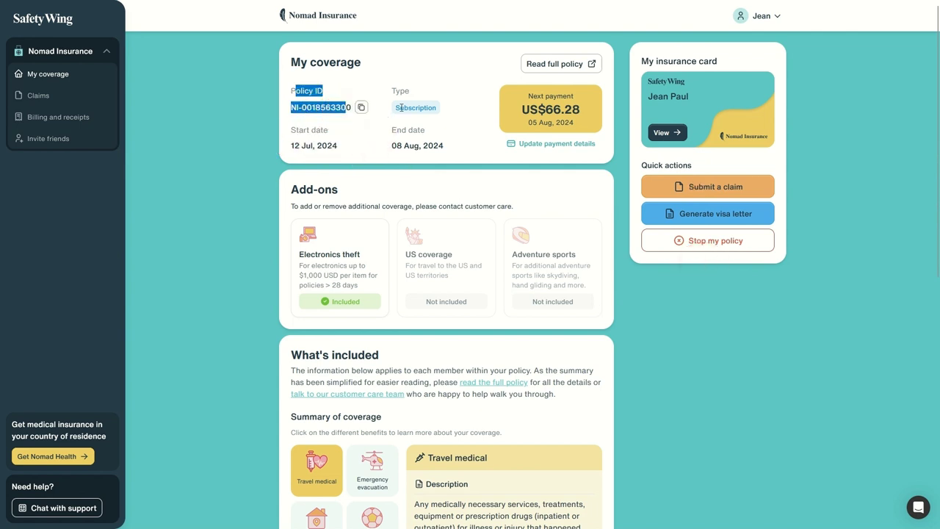
left_click(563, 64)
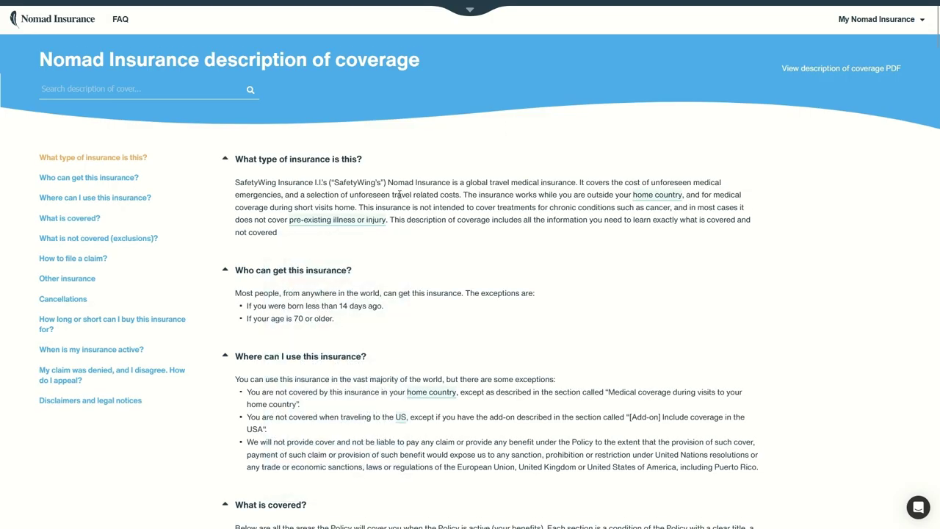
Scroll the coverage description past 'What is covered?' to the Adventure sports add-on's sports list
scroll(399, 194, "down", 2)
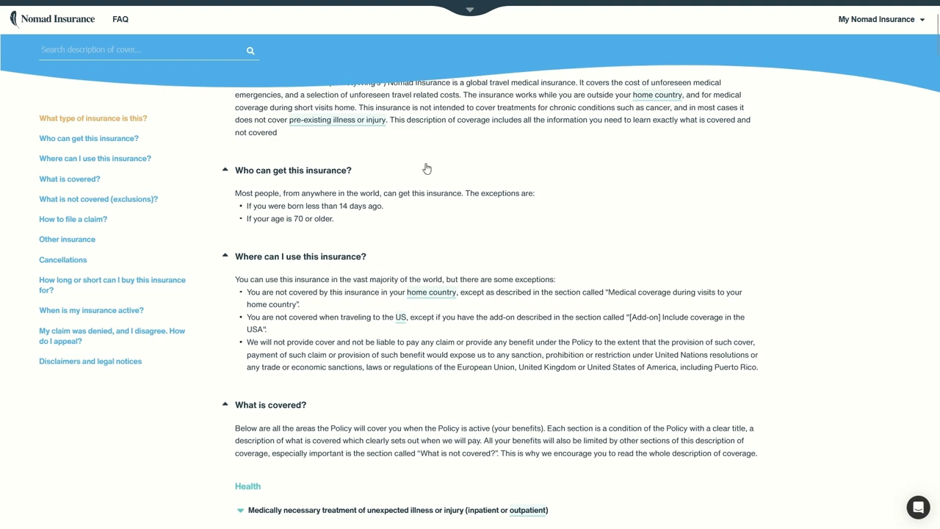
scroll(442, 260, "down", 5)
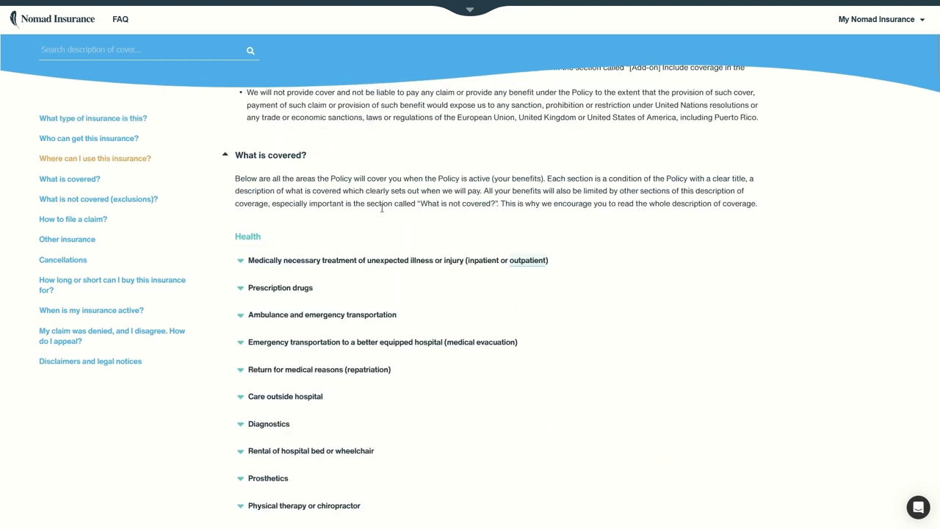
scroll(409, 266, "down", 5)
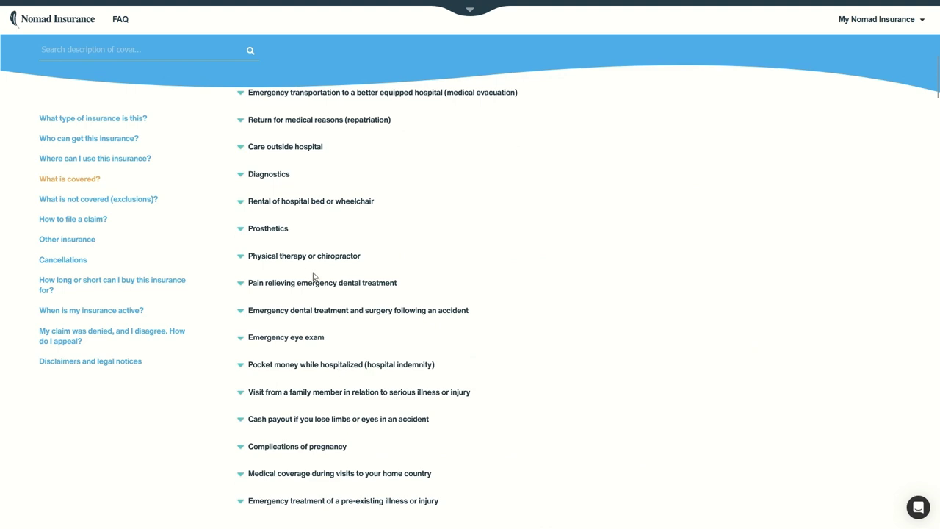
scroll(312, 275, "down", 5)
scroll(311, 276, "down", 4)
scroll(314, 273, "down", 7)
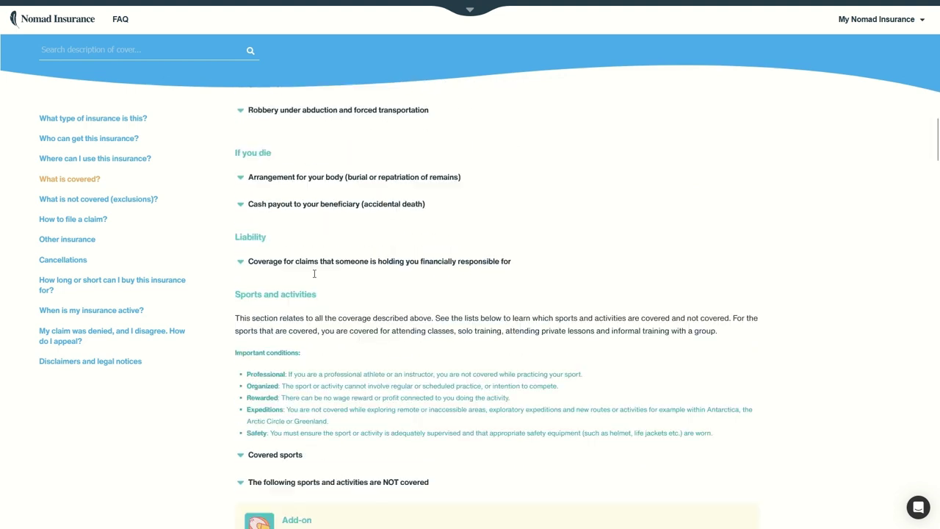
scroll(324, 268, "down", 8)
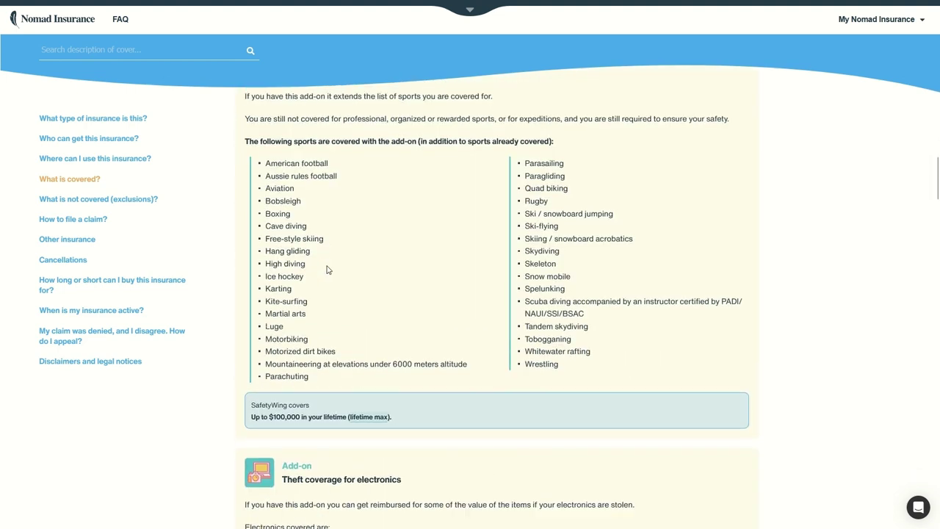
scroll(327, 270, "up", 3)
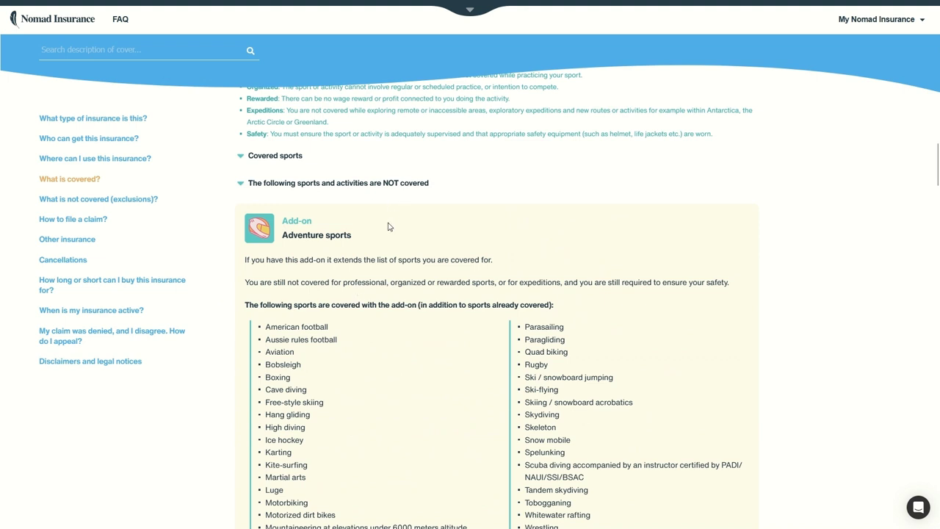
scroll(389, 225, "down", 2)
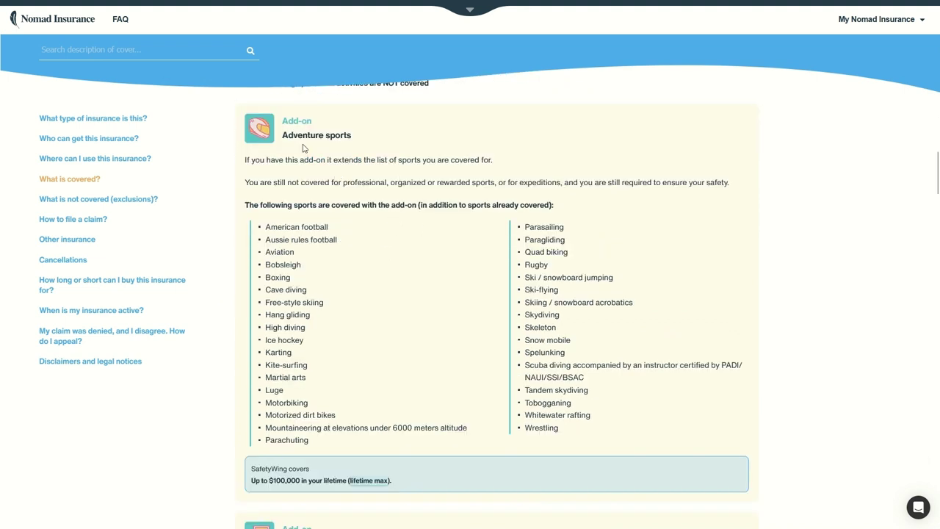
left_click(344, 163)
left_click(673, 347, "shift")
left_click(674, 348)
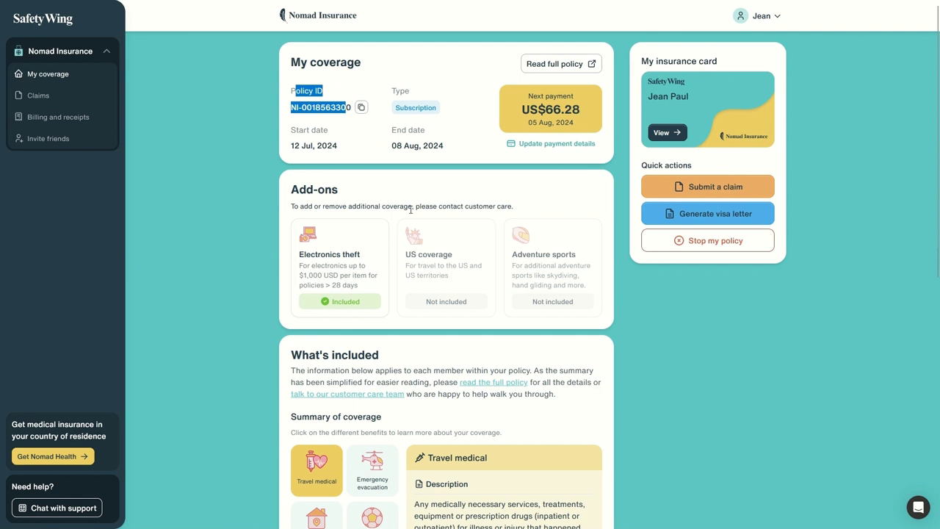
Check the Start and End dates and next payment amount and due date, then open the insurance card
left_click(462, 114)
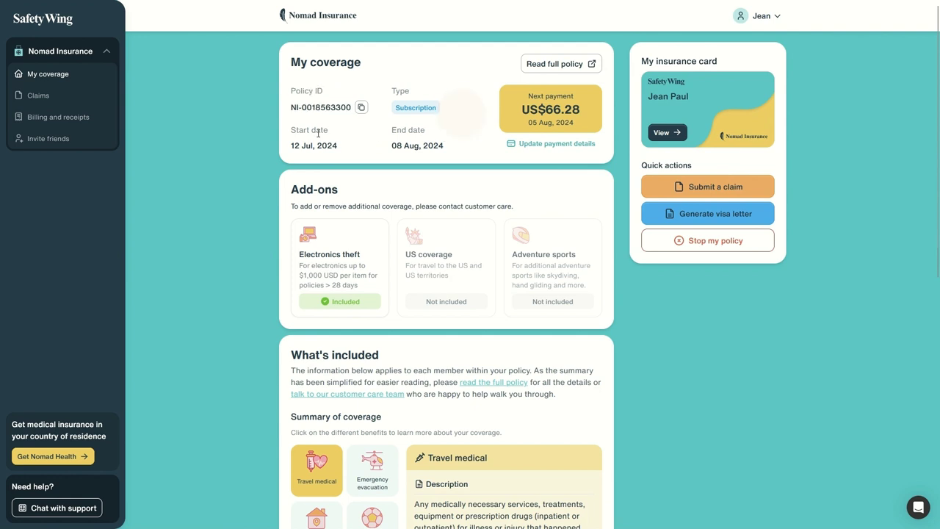
left_click_drag(296, 128, 437, 150)
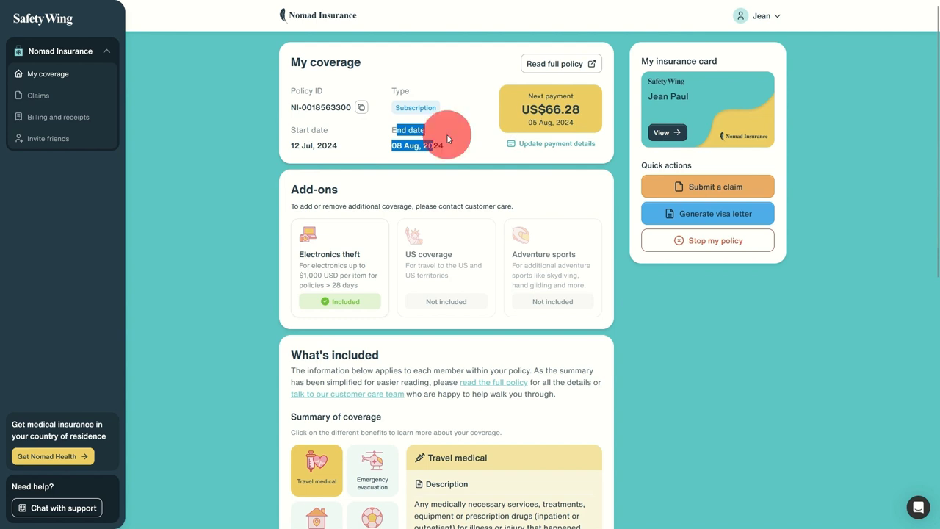
left_click(447, 133)
left_click_drag(530, 110, 584, 124)
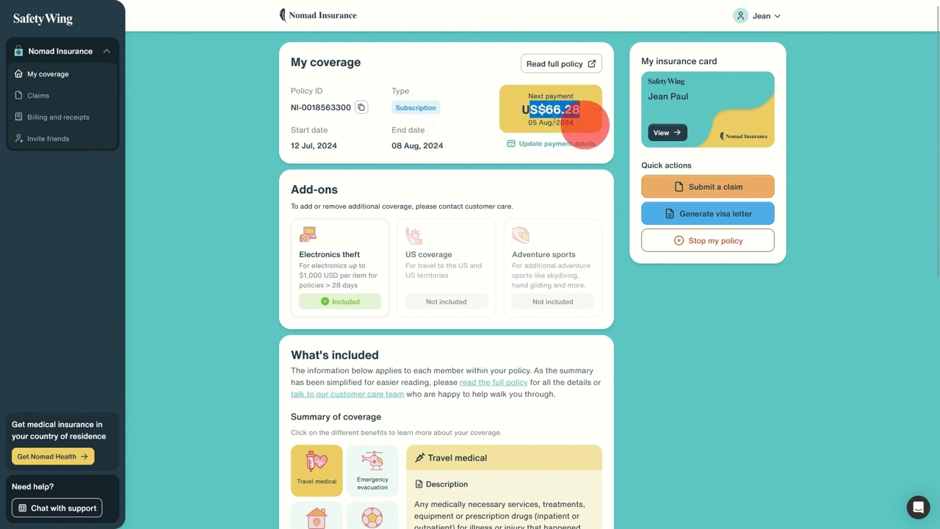
left_click_drag(397, 146, 429, 147)
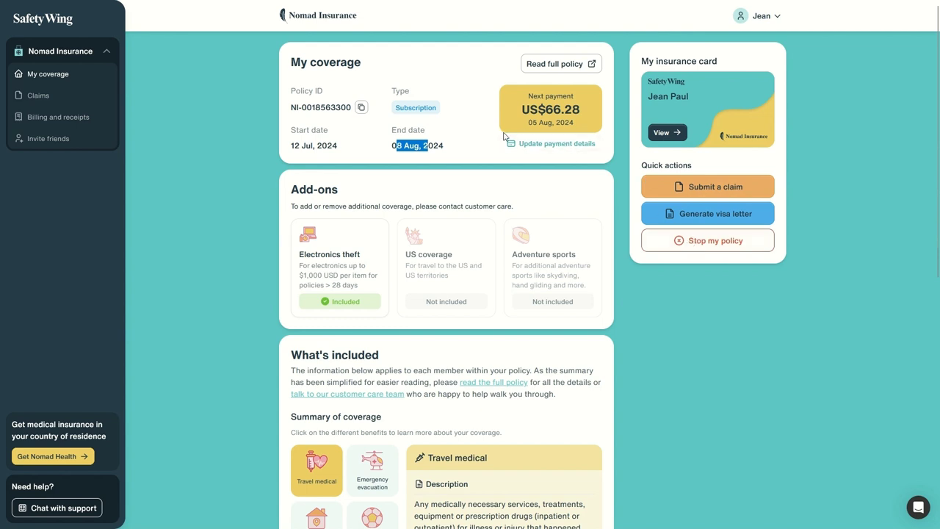
left_click_drag(506, 138, 579, 150)
left_click(683, 110)
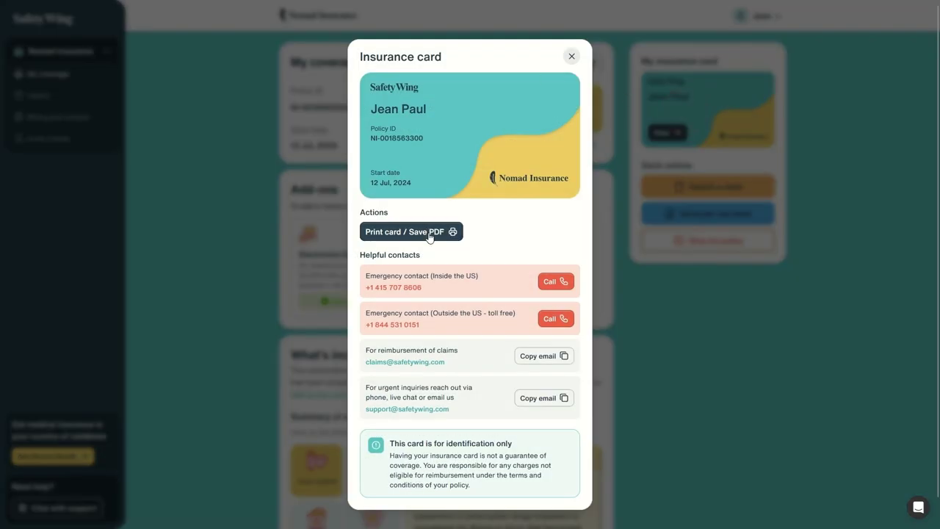
Highlight the US emergency number, claims reimbursement email and urgent inquiries contact
left_click_drag(387, 275, 466, 313)
left_click_drag(392, 351, 486, 358)
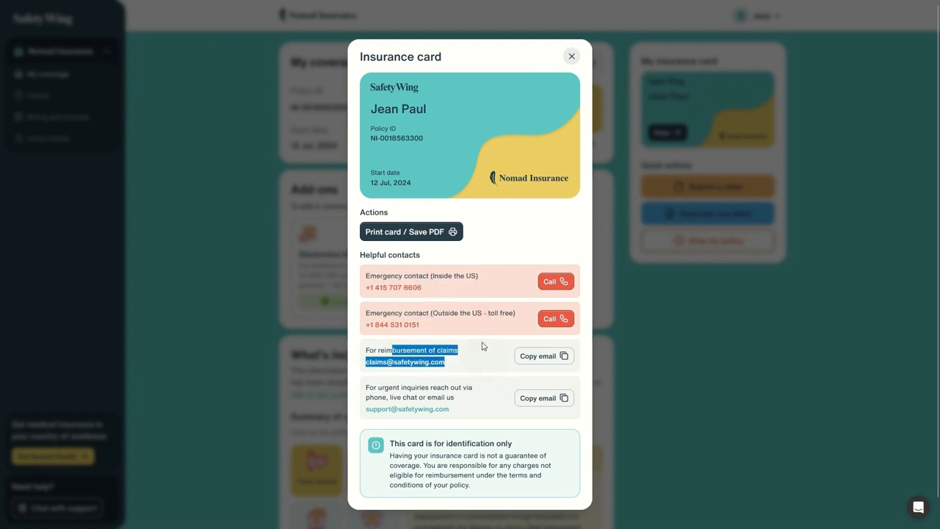
left_click_drag(394, 387, 478, 391)
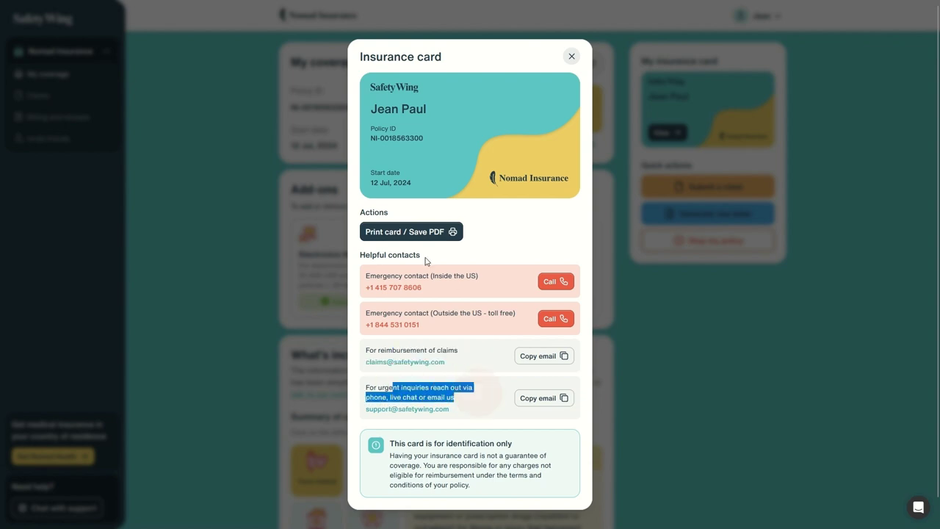
Open the card's Print / Save PDF preview, cancel it, and close the card dialog
left_click(406, 232)
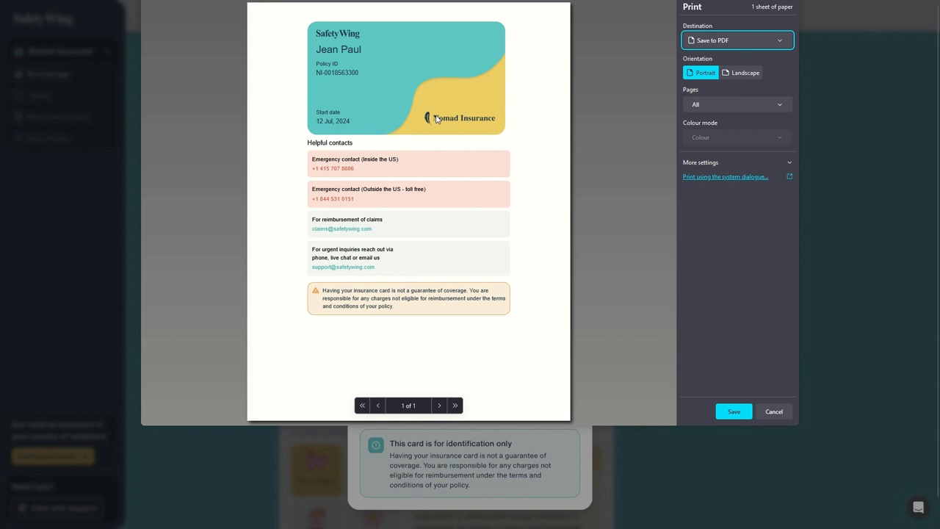
left_click(773, 410)
left_click(764, 411)
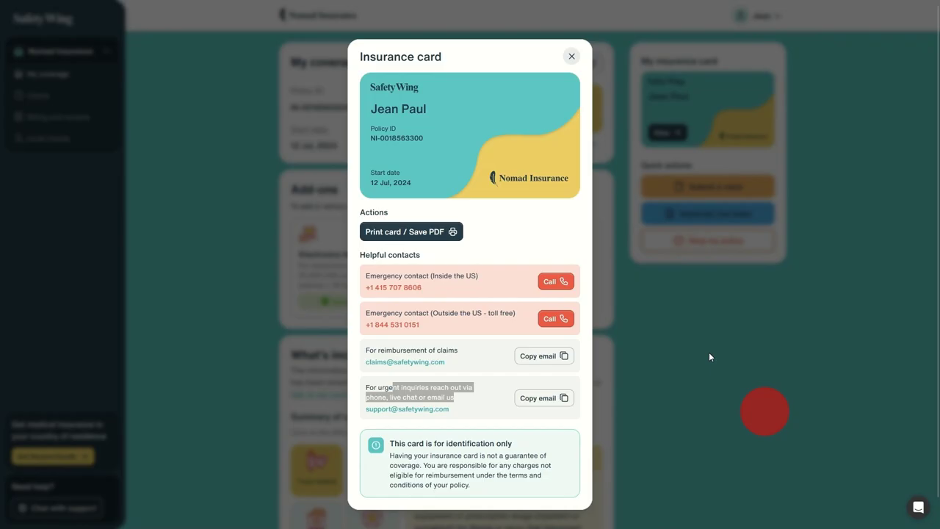
left_click(578, 58)
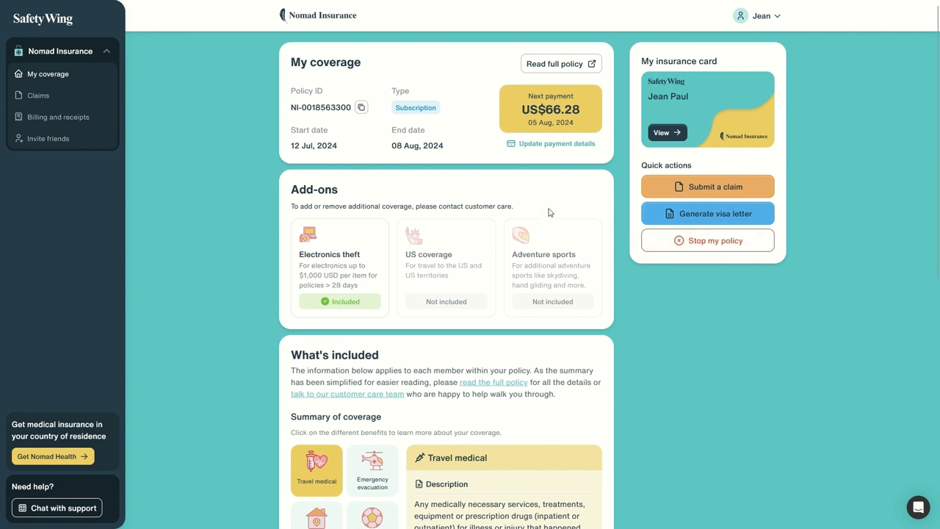
Read the Electronics theft, Adventure sports and US coverage add-on cards, then scroll to What's included
left_click_drag(291, 187, 570, 289)
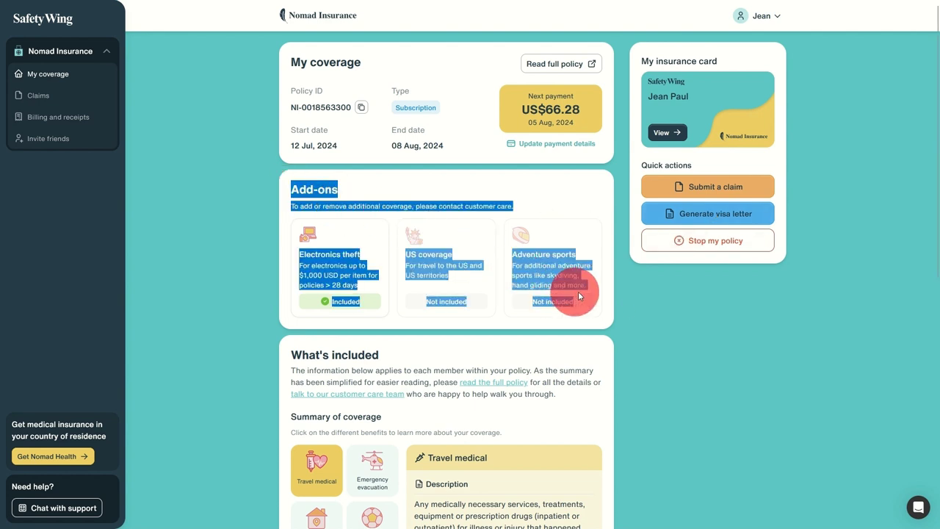
left_click(668, 314)
left_click_drag(303, 252, 360, 286)
left_click_drag(512, 253, 597, 278)
left_click_drag(300, 263, 359, 286)
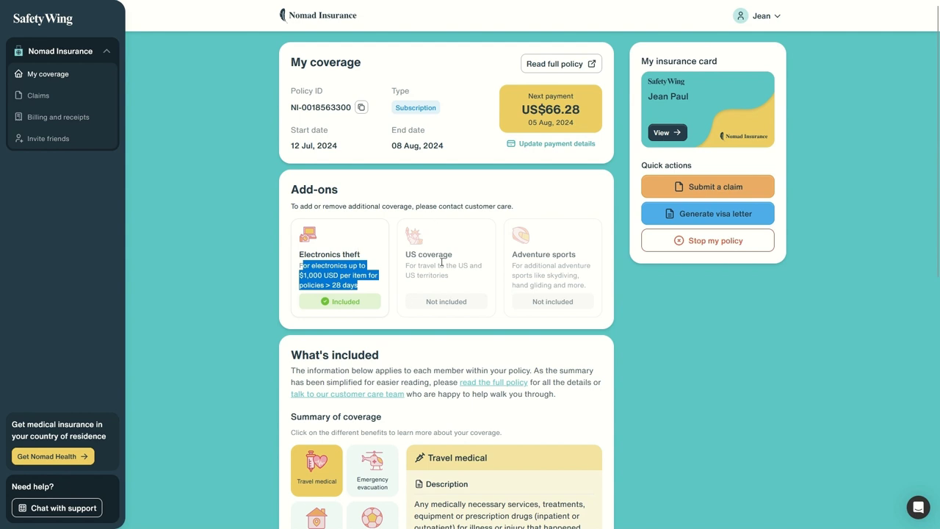
left_click_drag(406, 251, 479, 276)
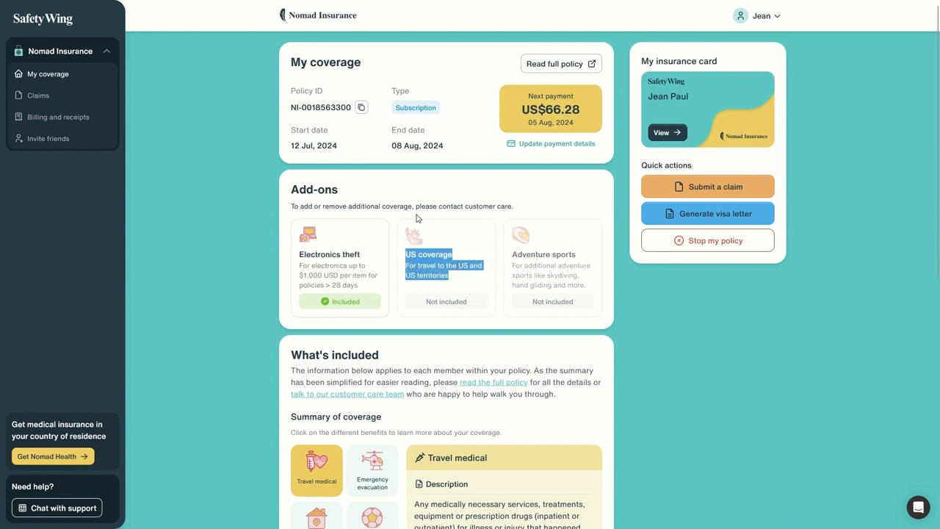
left_click_drag(307, 205, 373, 204)
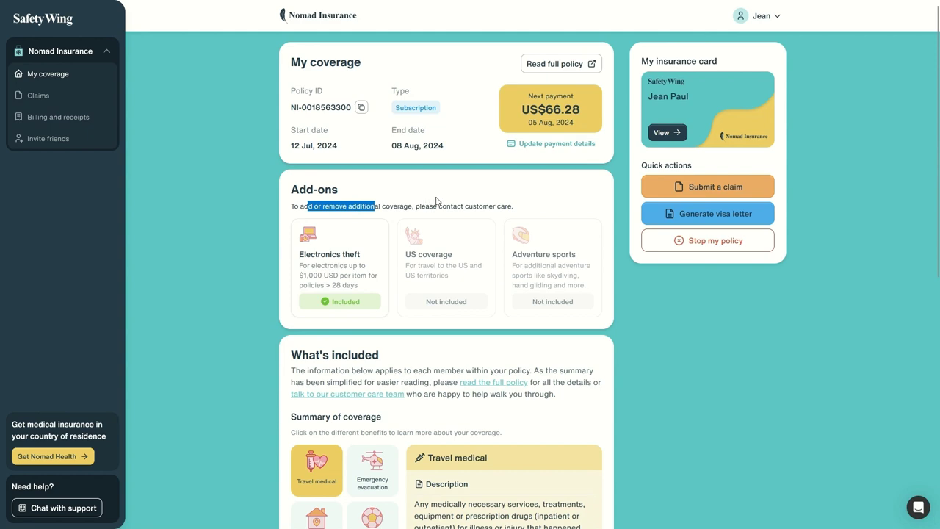
scroll(483, 206, "down", 2)
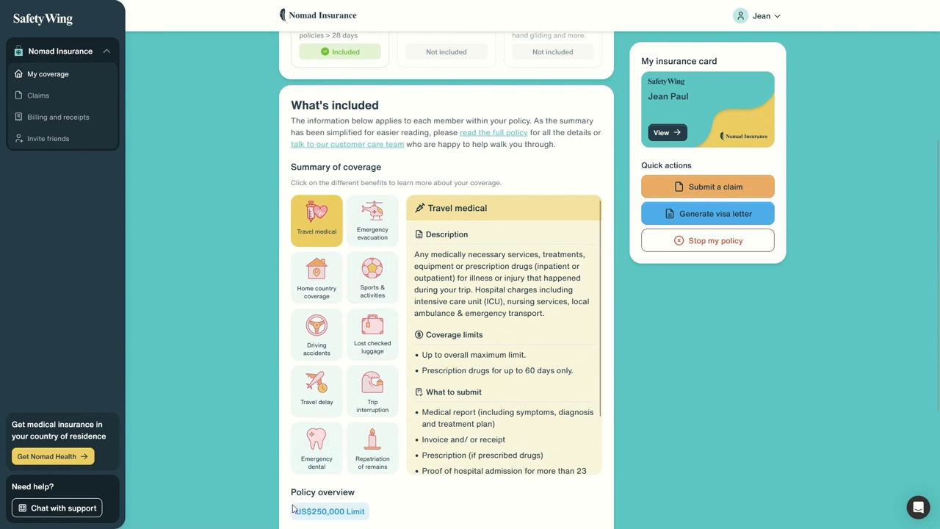
Check the policy overview limit and show coverage details from Emergency evacuation through Repatriation of remains
left_click_drag(296, 492, 385, 509)
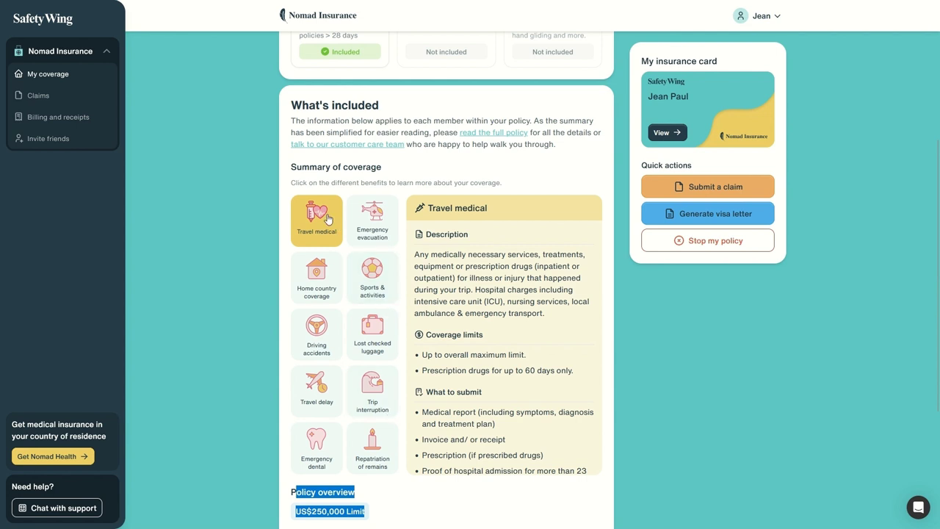
left_click(367, 213)
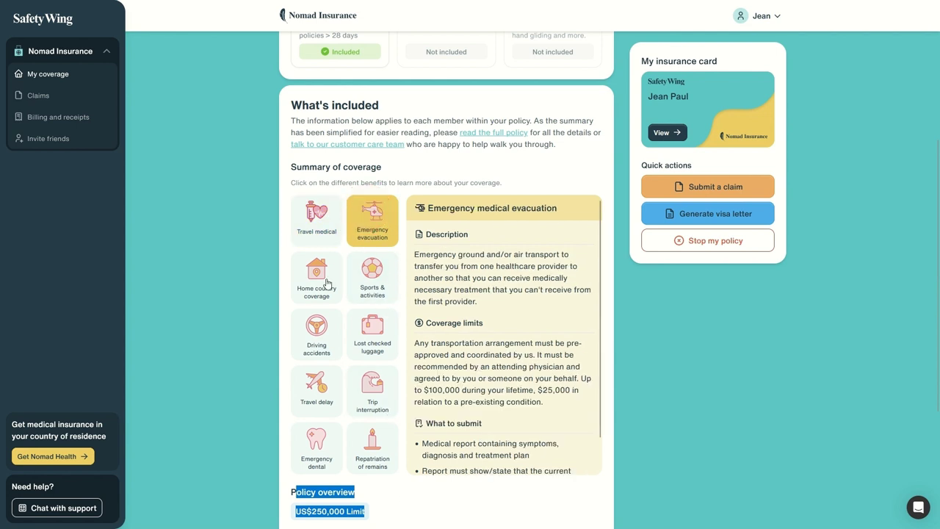
left_click(320, 270)
left_click(376, 264)
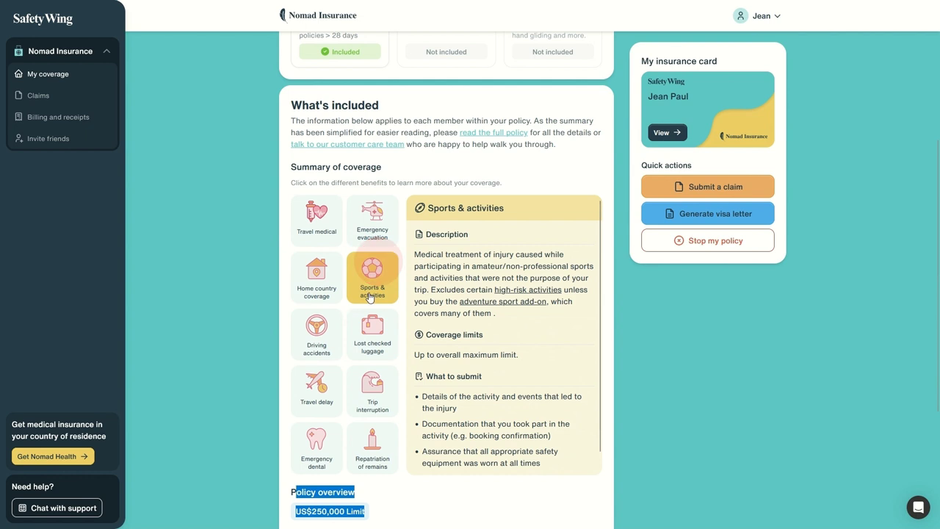
left_click(324, 341)
left_click(373, 334)
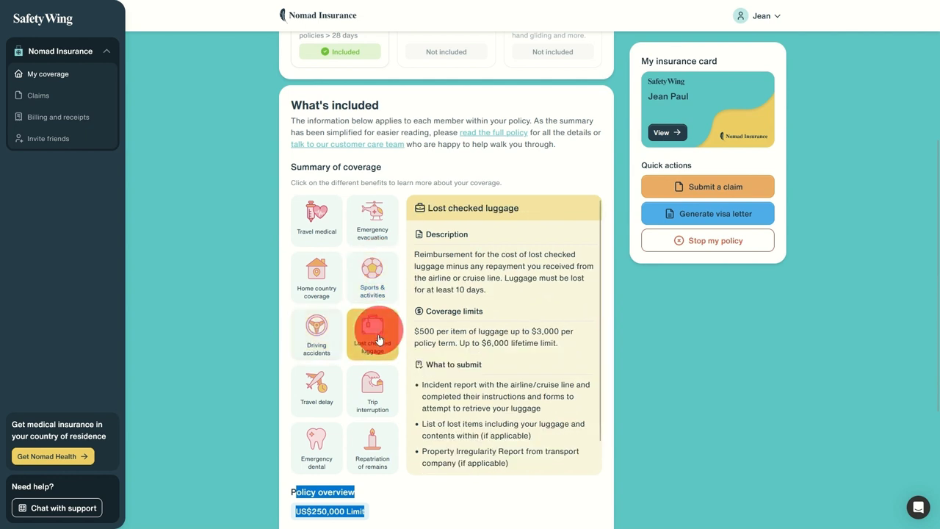
left_click(316, 383)
left_click(372, 388)
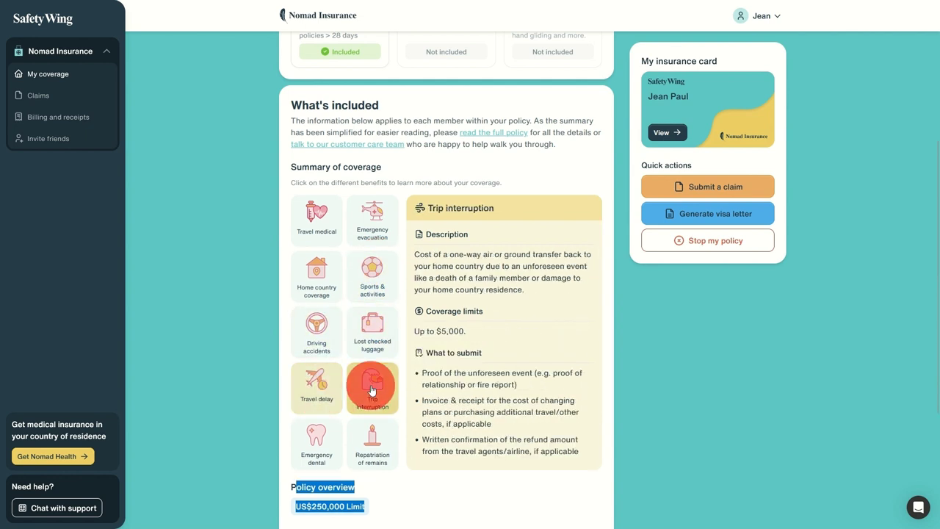
left_click(323, 438)
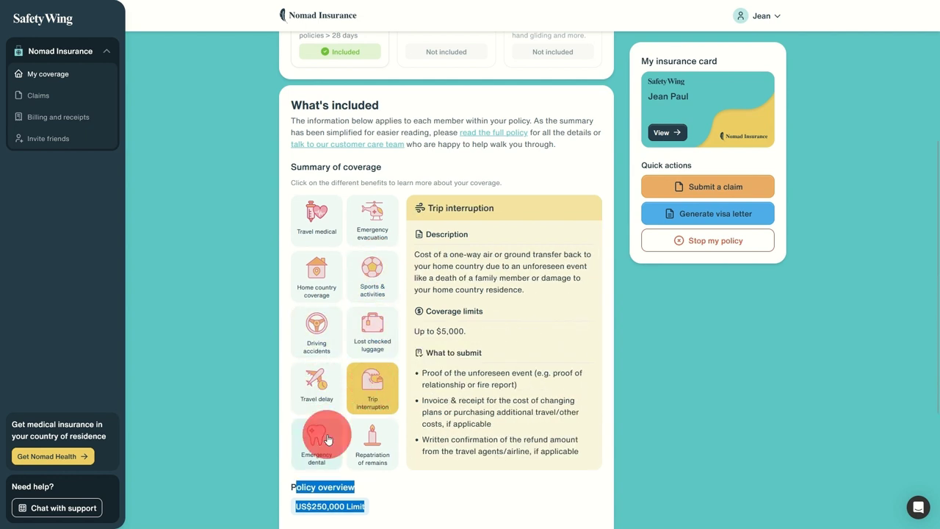
left_click(381, 435)
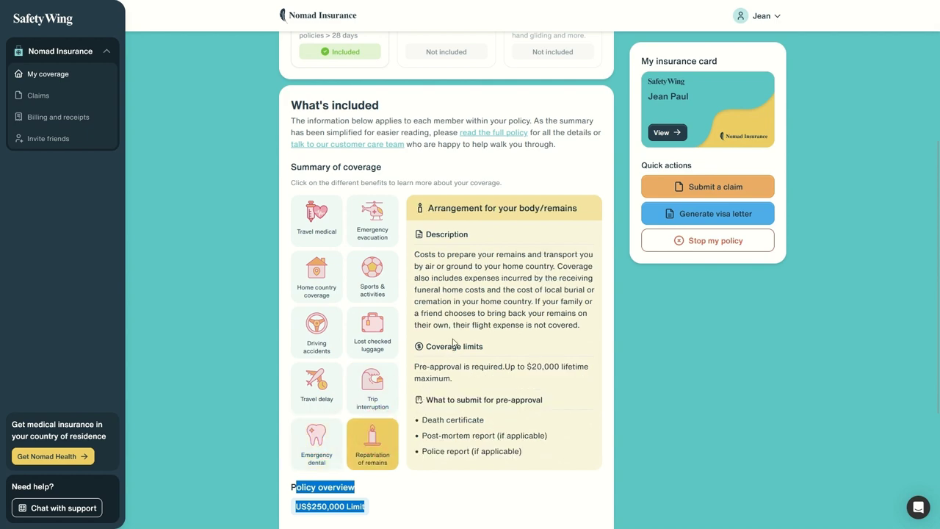
Scroll down and highlight the beneficiary name and its value
scroll(328, 277, "down", 3)
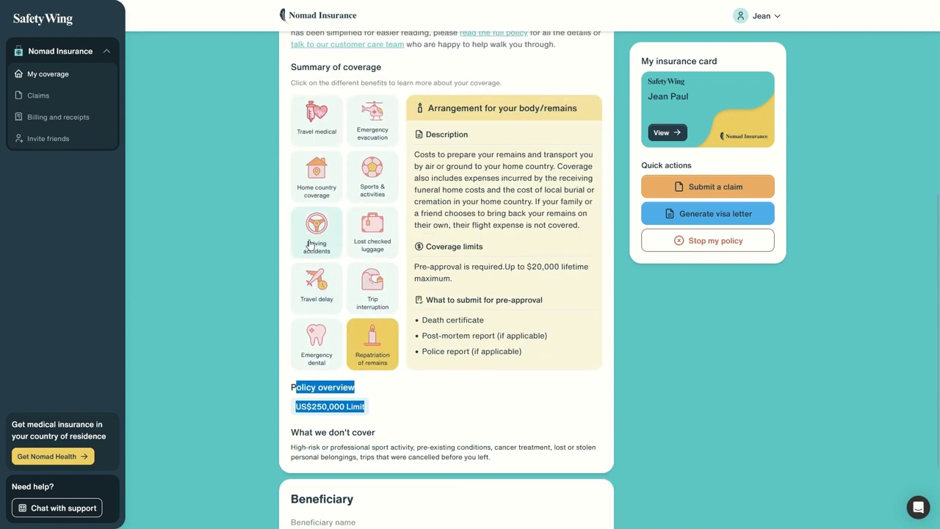
left_click_drag(312, 395, 405, 439)
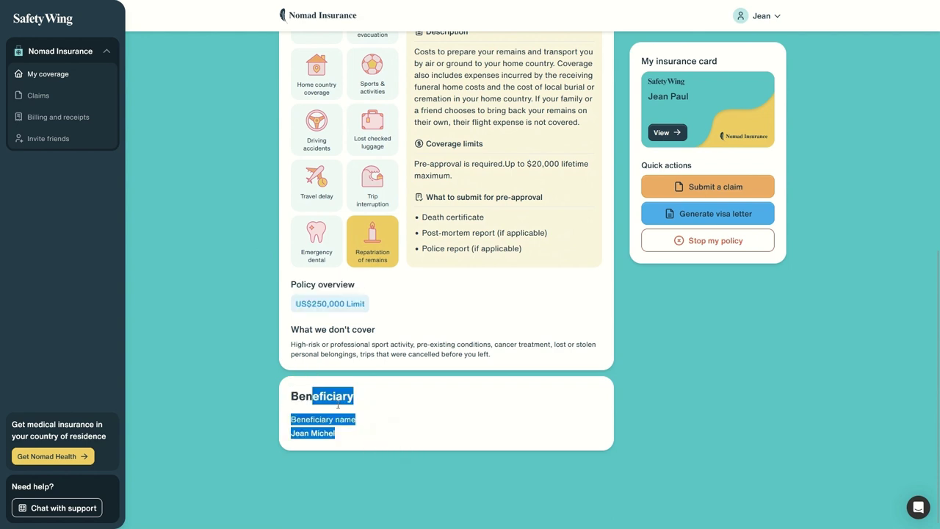
left_click(344, 433)
left_click_drag(292, 420, 371, 436)
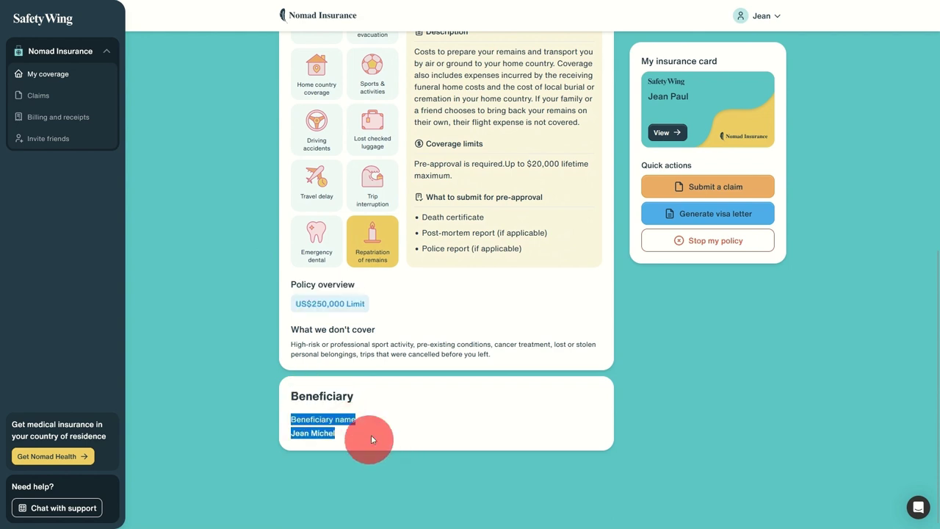
scroll(364, 397, "up", 10)
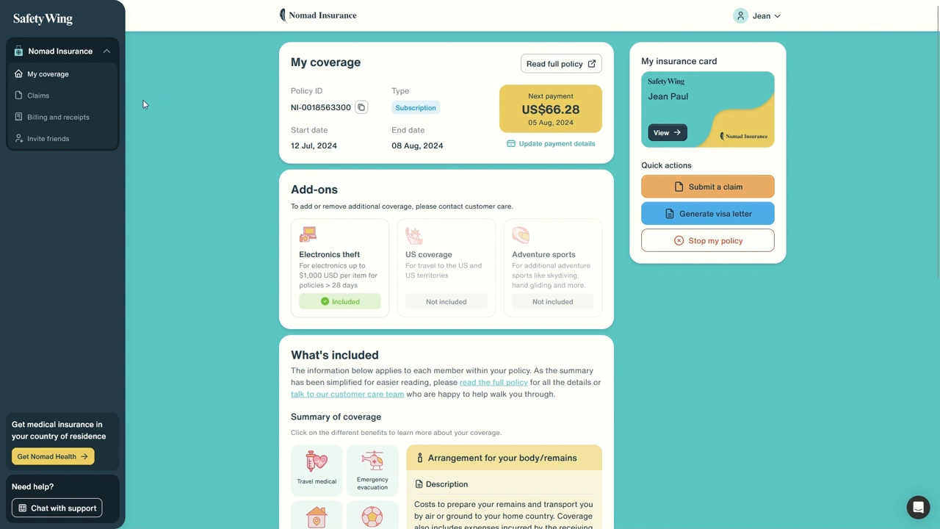
left_click(41, 96)
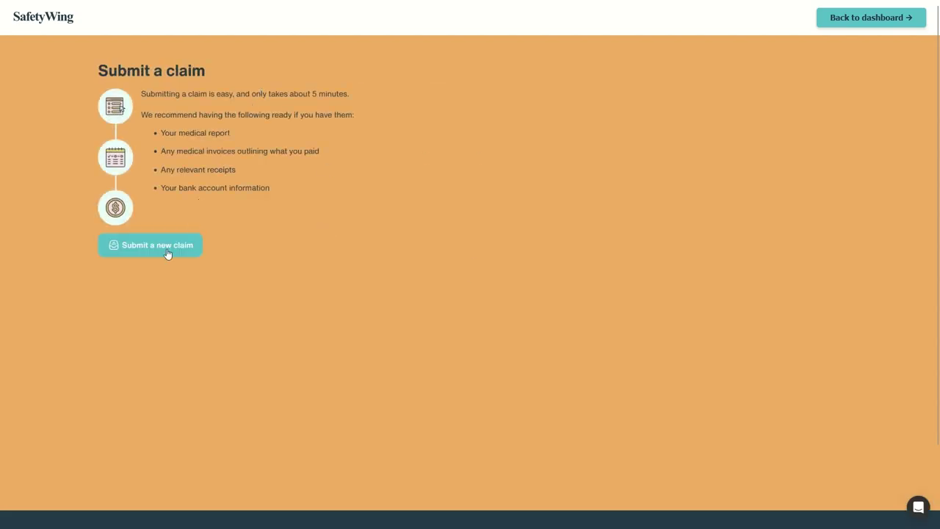
left_click(854, 20)
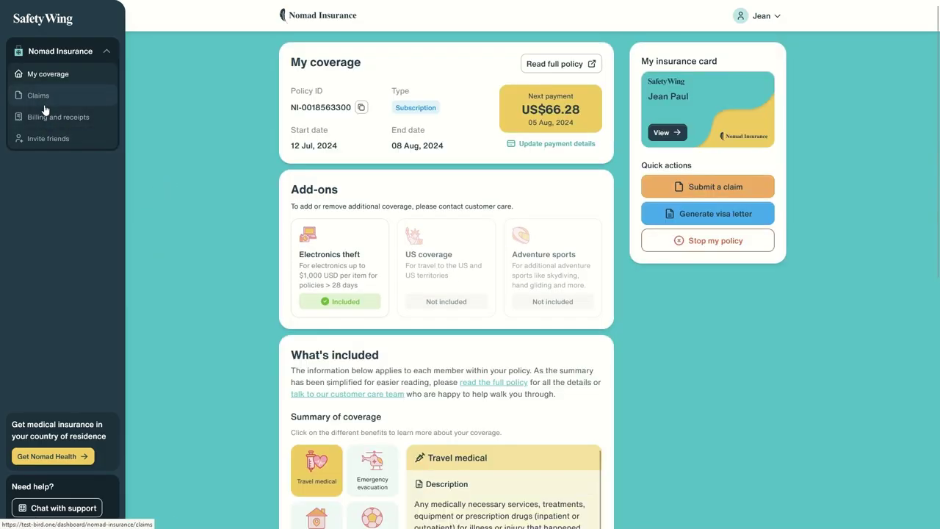
Open Billing and receipts, review the receipt, and cancel its Print / Save PDF preview
left_click(40, 117)
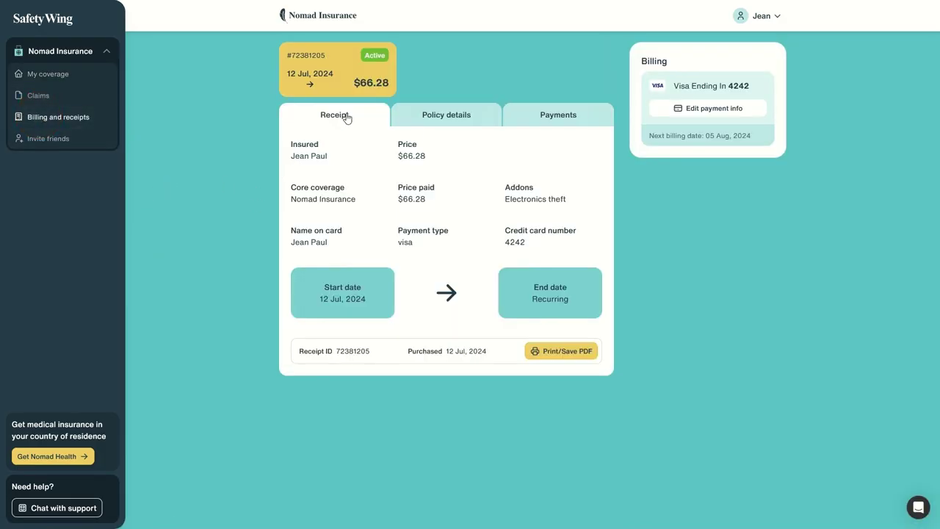
left_click_drag(301, 142, 558, 247)
left_click(341, 143)
left_click(577, 353)
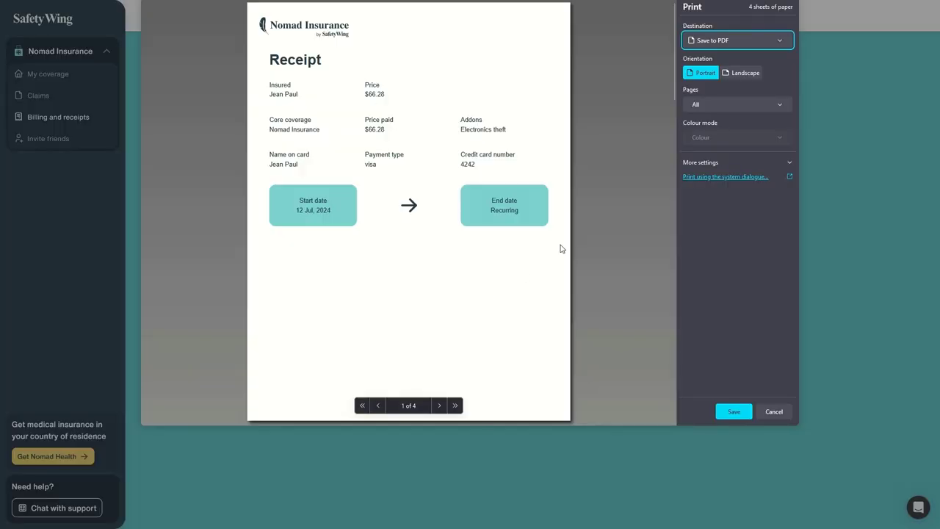
left_click(771, 412)
View the receipt's Policy details tab, cancel another print preview, and review the address
left_click(451, 124)
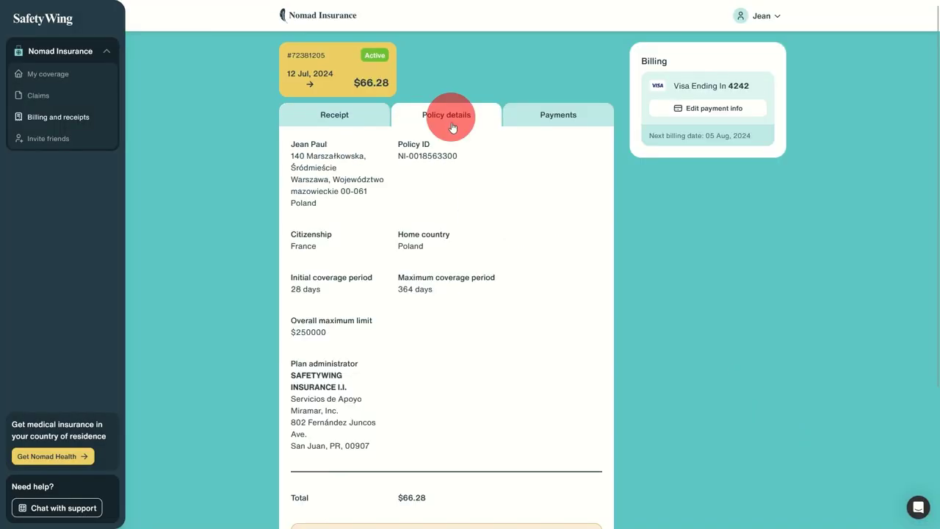
scroll(371, 195, "down", 2)
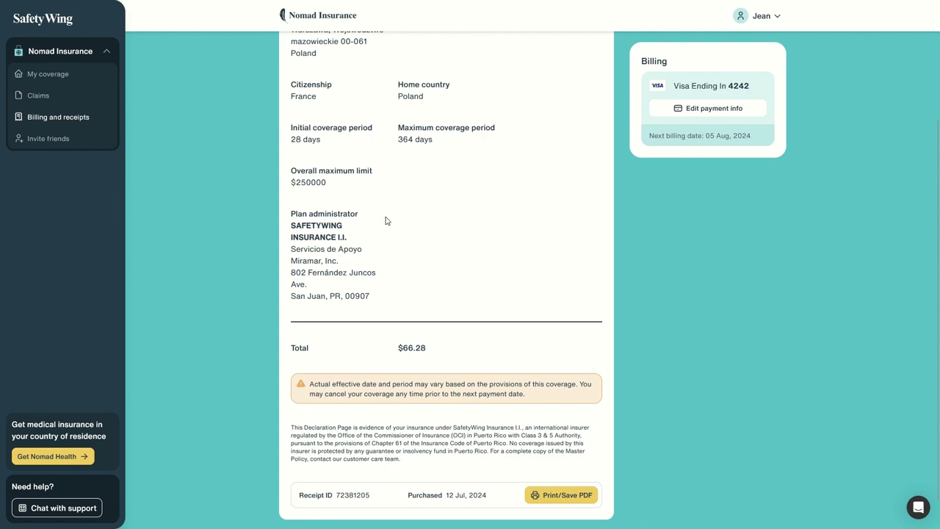
left_click(562, 495)
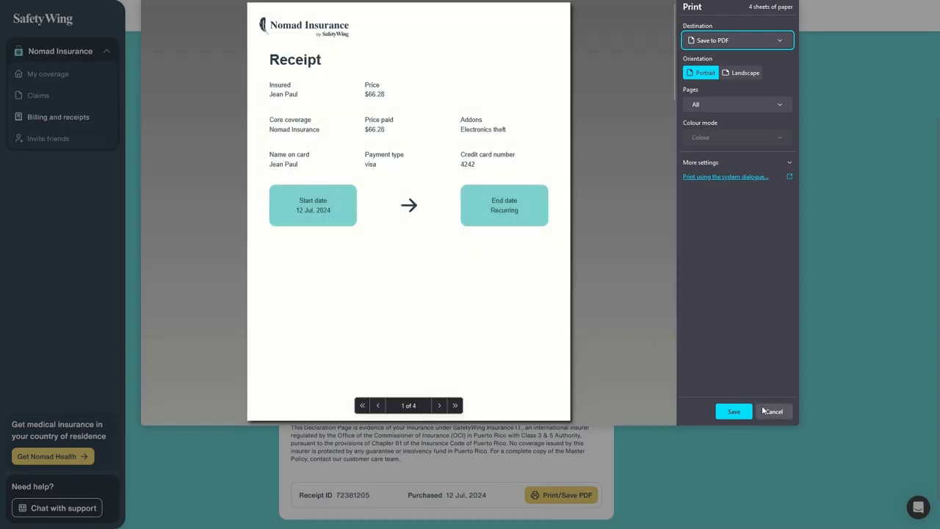
left_click(772, 411)
scroll(433, 389, "up", 2)
scroll(382, 208, "down", 2)
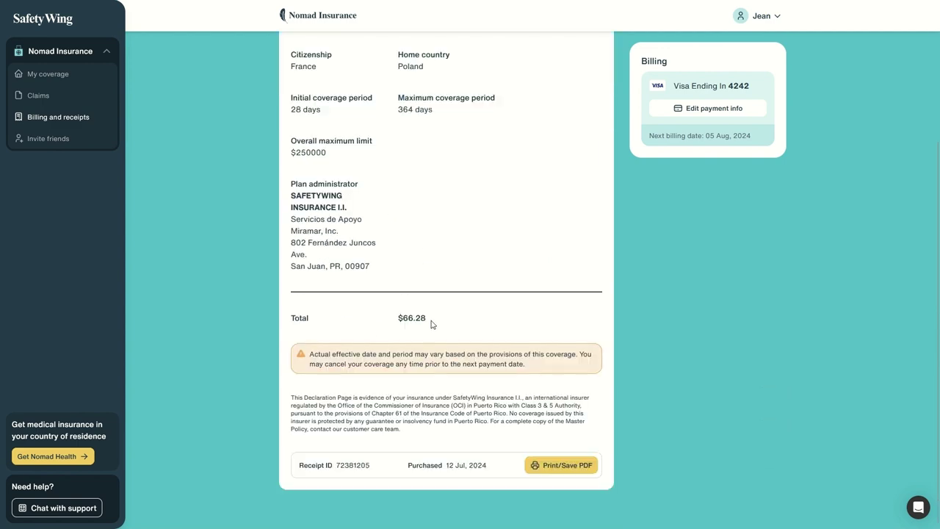
scroll(432, 323, "up", 2)
left_click_drag(312, 180, 463, 437)
left_click(474, 359)
Check the Payments tab's card ending and next billing date, then open Invite friends
left_click(545, 122)
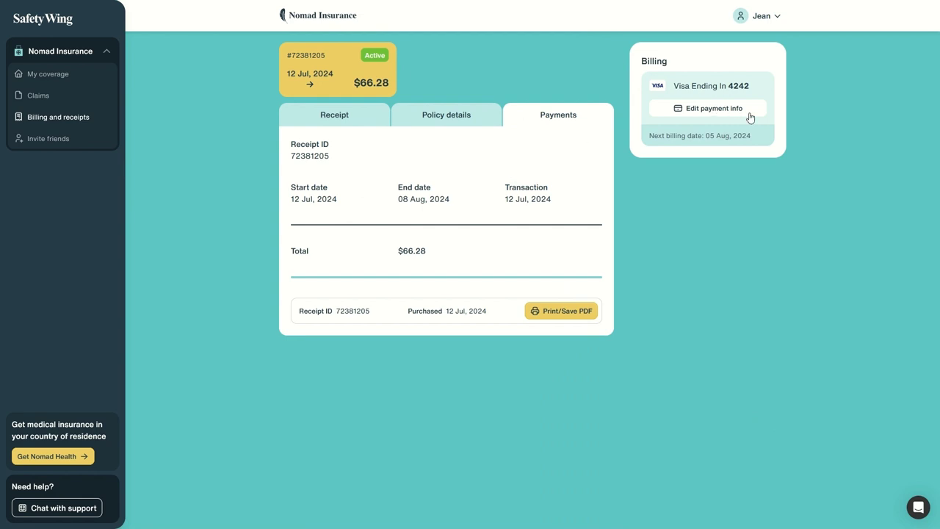
left_click_drag(690, 86, 777, 125)
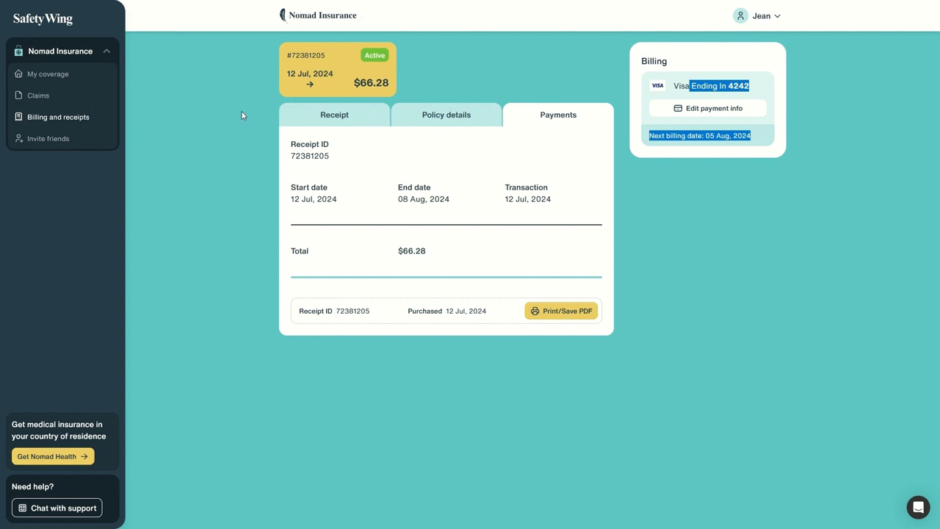
left_click(63, 147)
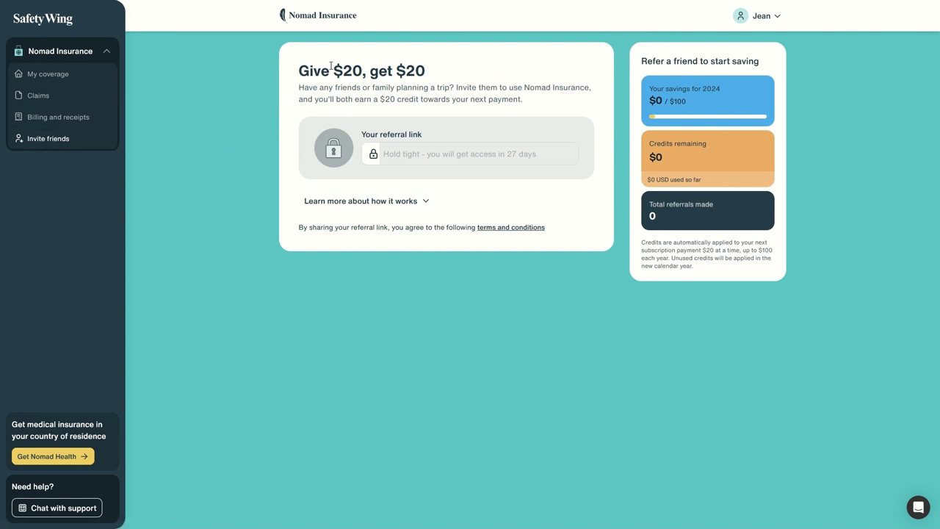
Read the 'Give $20, get $20' heading and referral link label, then return to My coverage
left_click_drag(319, 68, 375, 78)
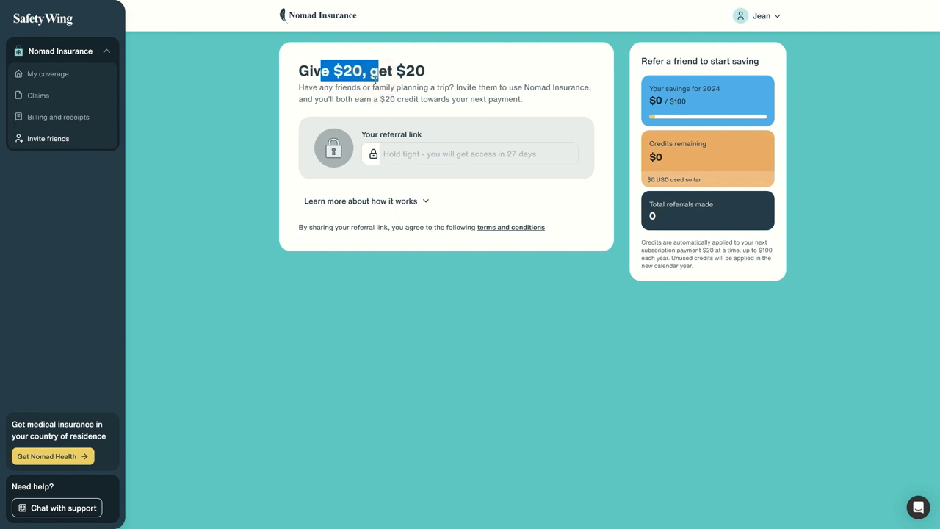
left_click(382, 157)
mouse_move(426, 157)
left_mouse_down()
mouse_move(405, 138)
mouse_move(422, 140)
left_mouse_up()
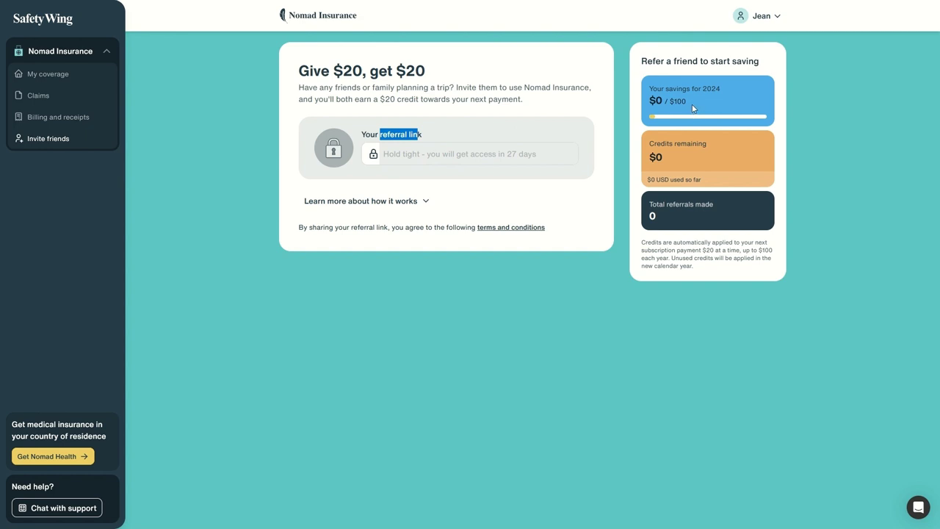
left_click(31, 75)
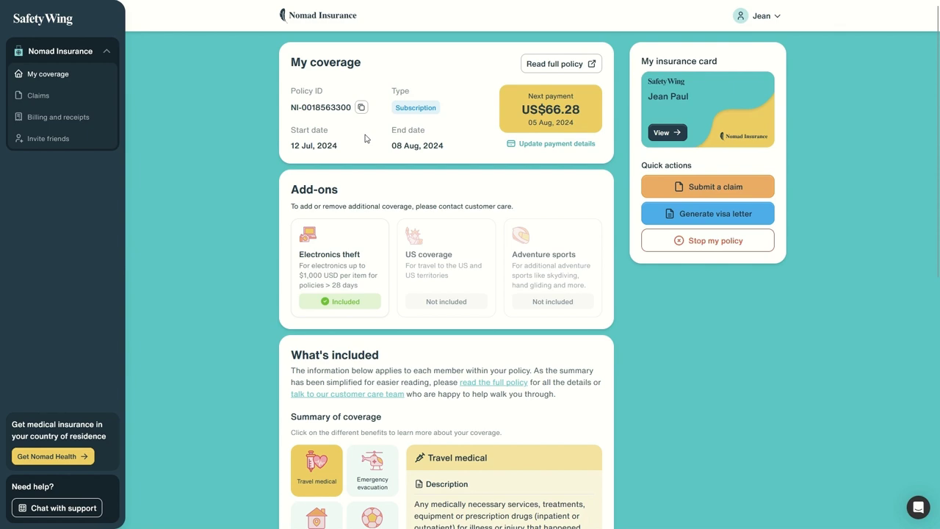
Stop the policy from Quick actions, confirming coverage ends 08 Aug 2024
left_click(732, 252)
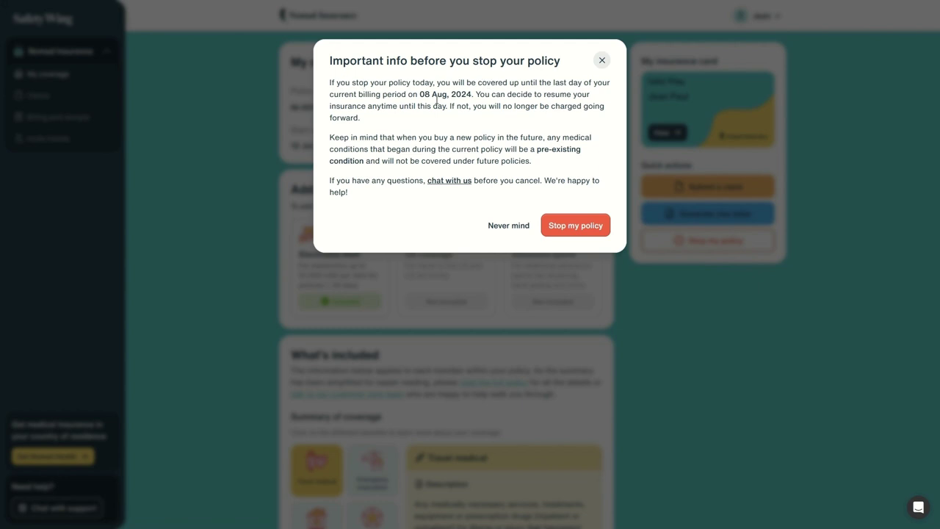
left_click_drag(418, 94, 480, 94)
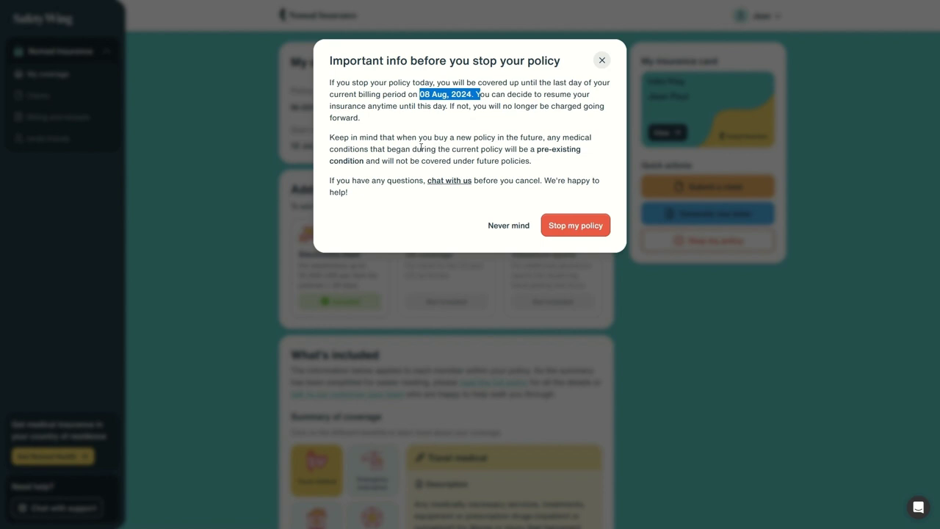
left_click(567, 226)
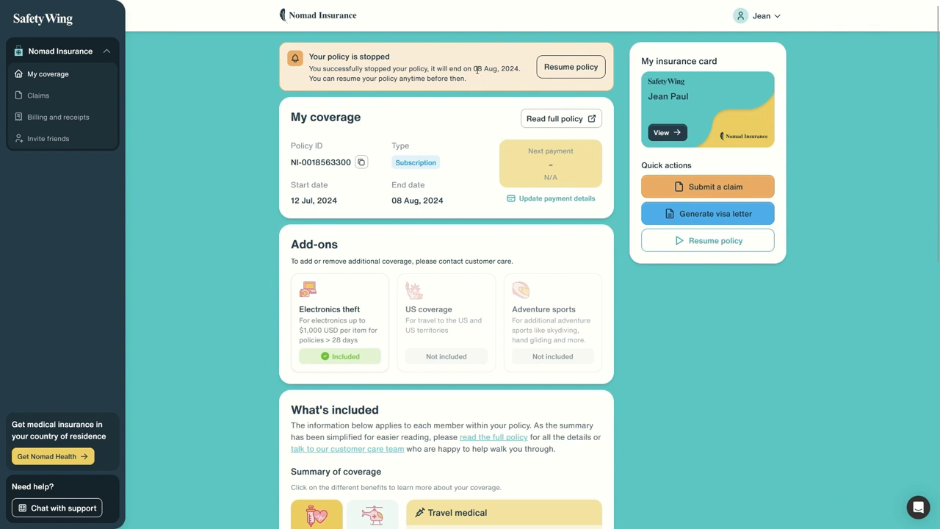
Resume the stopped Nomad Insurance policy, restarting the US$66.28 auto-extension payments every 28 days
left_click_drag(465, 68, 502, 73)
left_click(412, 192)
left_click(499, 69)
left_click(569, 67)
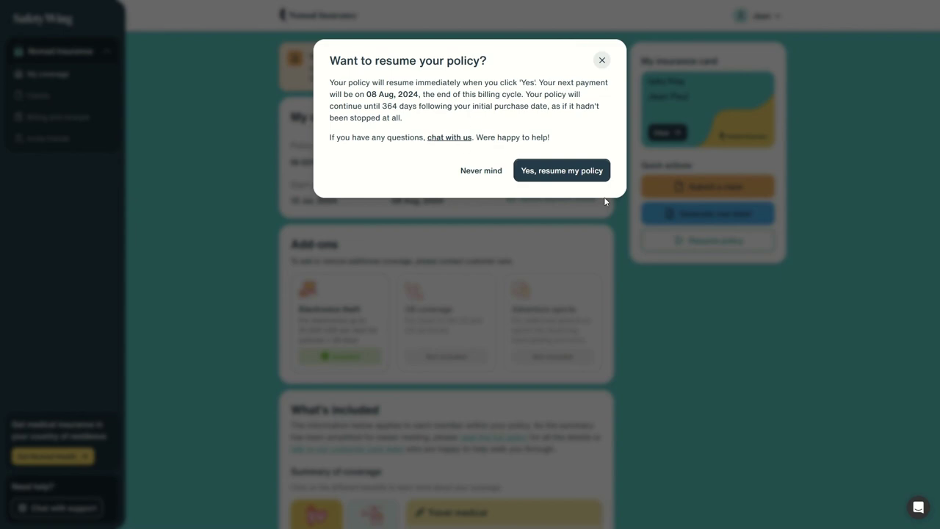
left_click(583, 174)
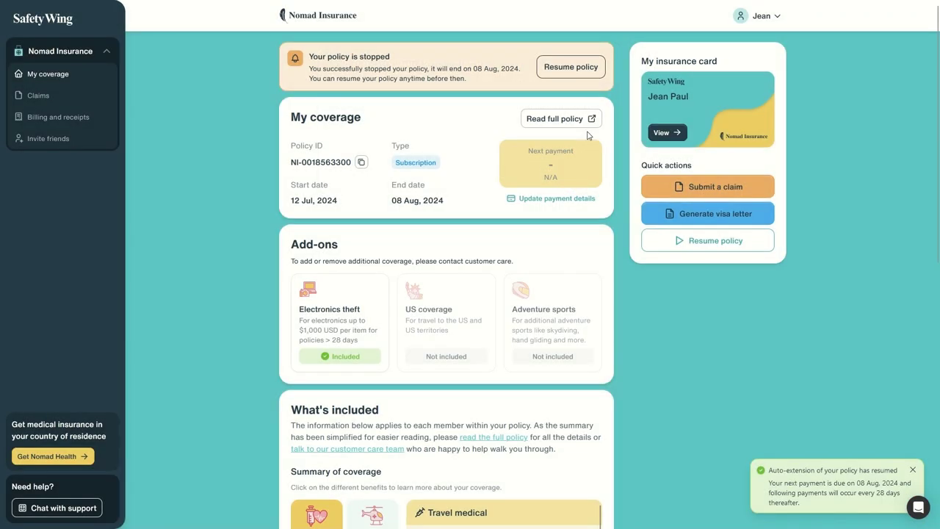
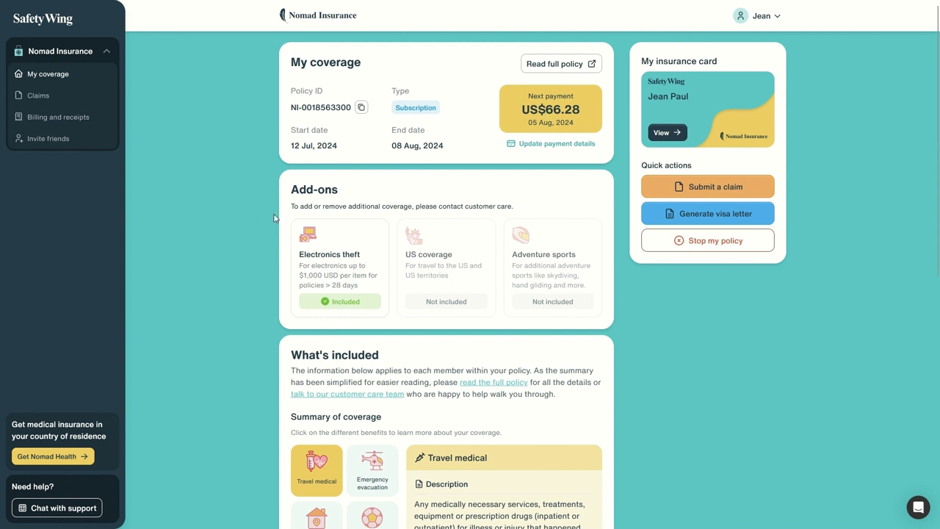
Start a new claim from My coverage and choose Medical as the benefit type
triple_click(135, 96)
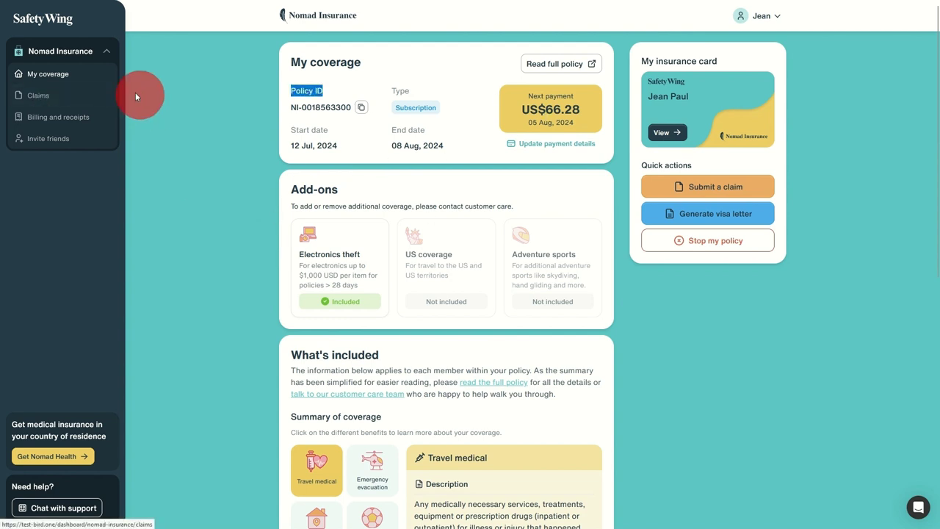
left_click_drag(135, 96, 64, 84)
left_click(142, 95)
left_click(185, 96)
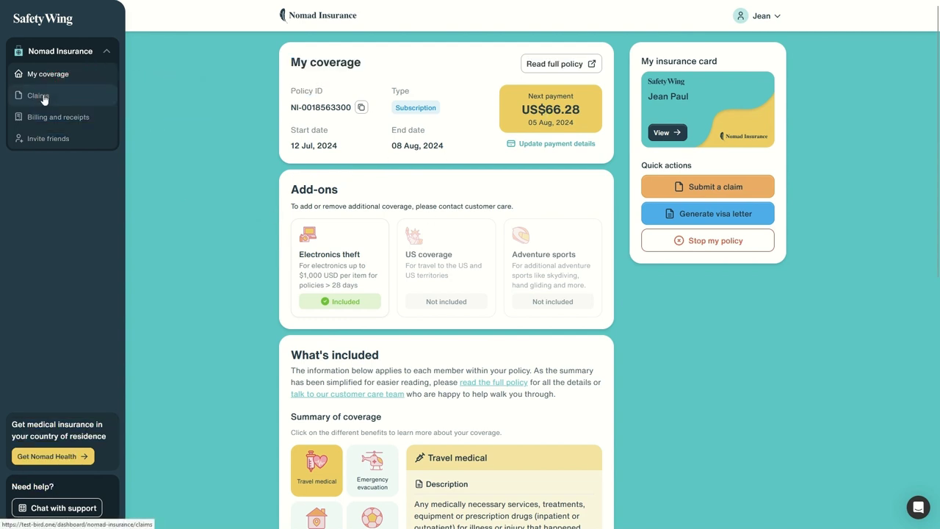
left_click(730, 183)
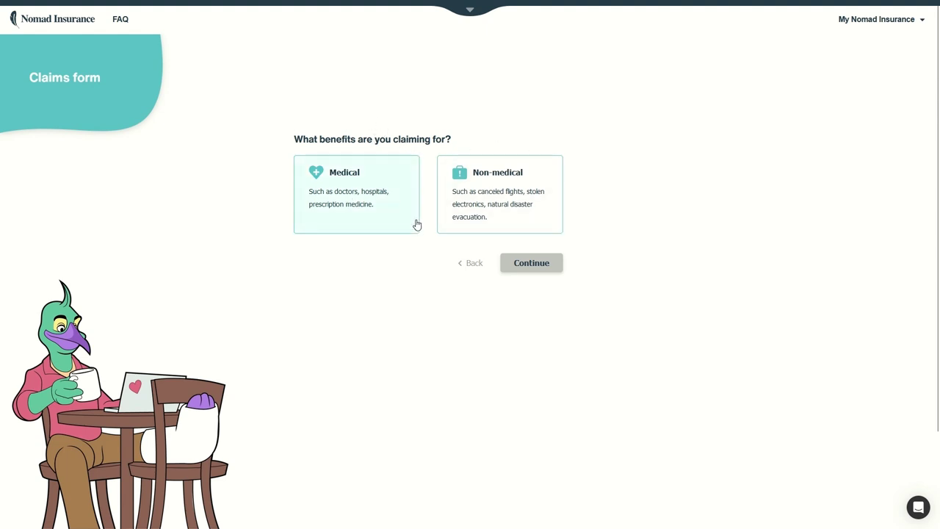
left_click(371, 182)
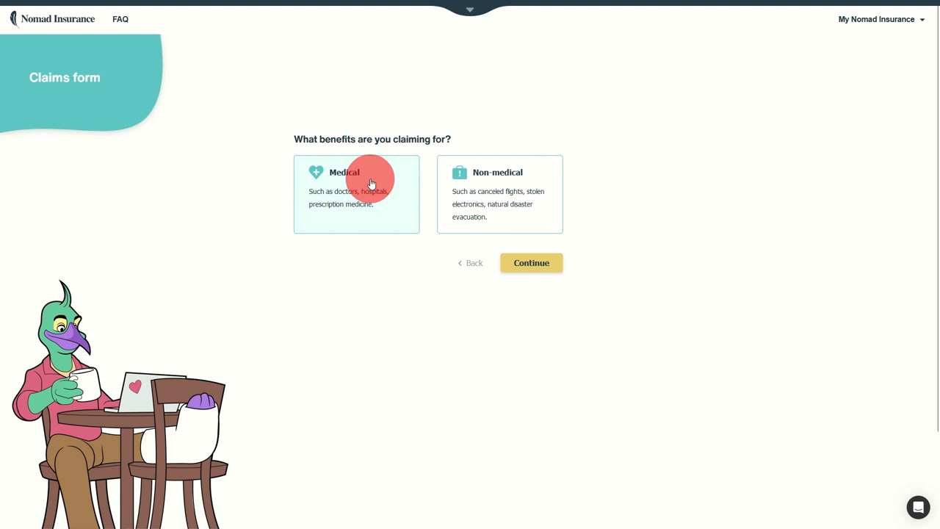
left_click(549, 268)
Set the first date of service to Jul 12, 2024 and the country to Thailand
left_click(356, 211)
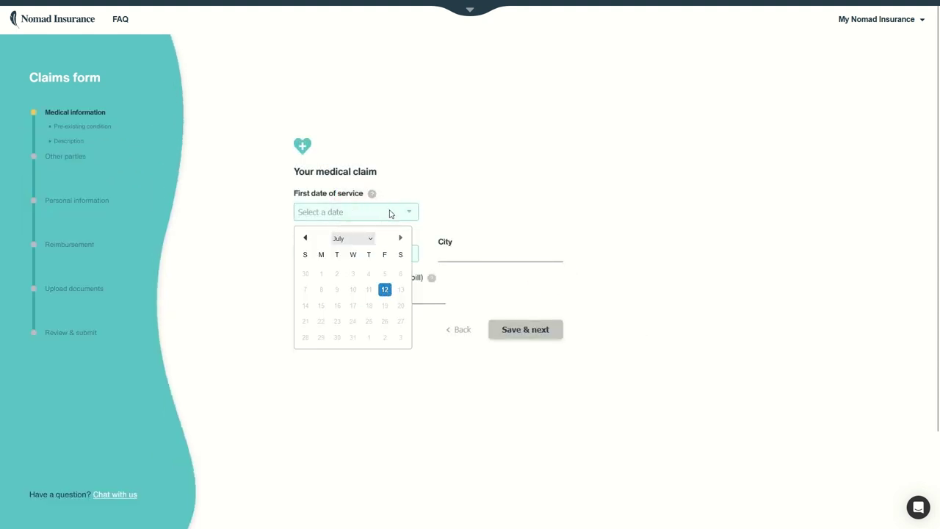
left_click(384, 290)
left_click(355, 253)
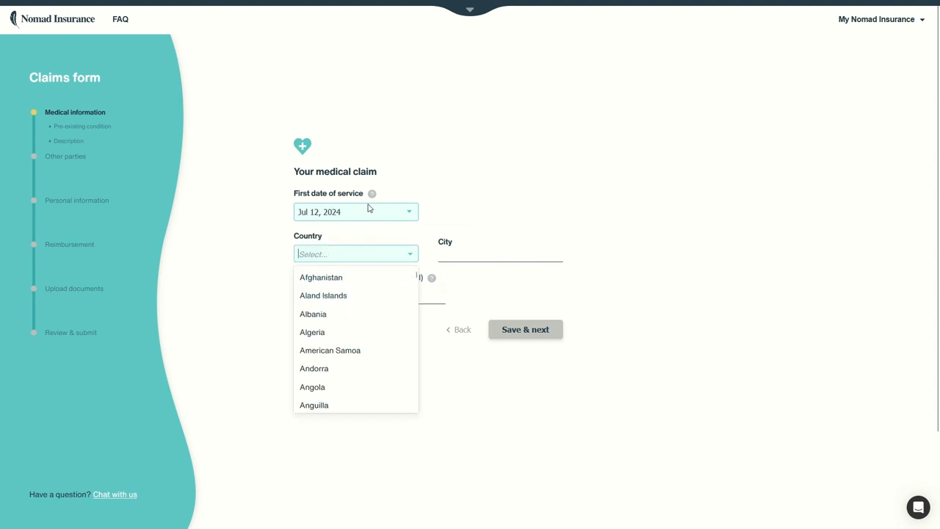
scroll(354, 330, "down", 5)
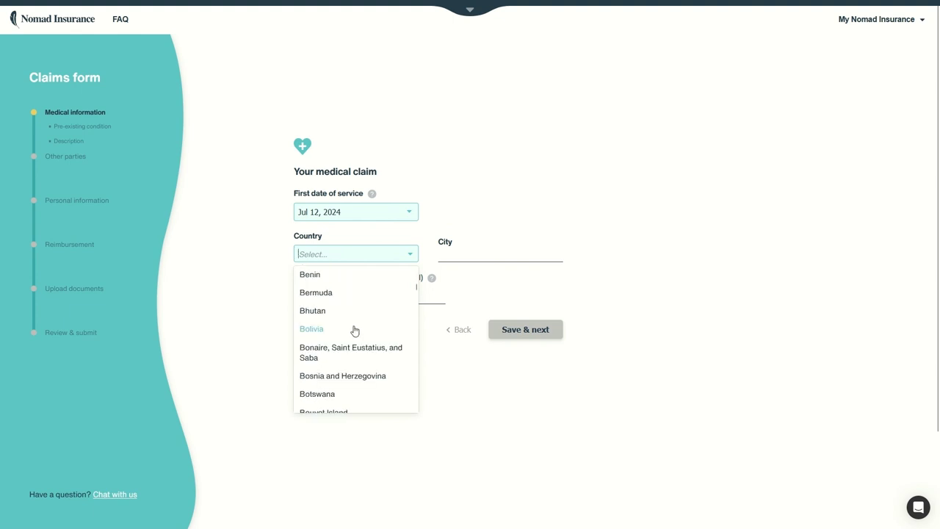
scroll(355, 330, "down", 15)
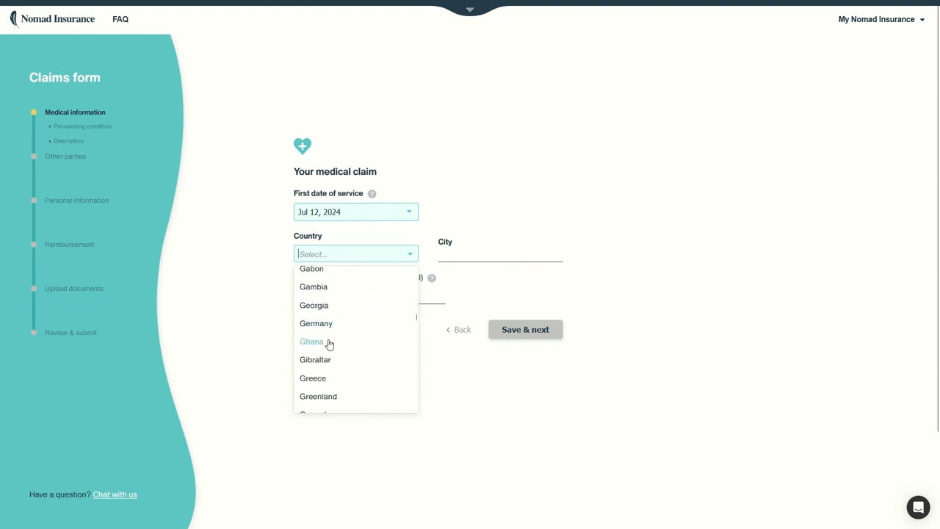
left_click(328, 343)
left_click(458, 258)
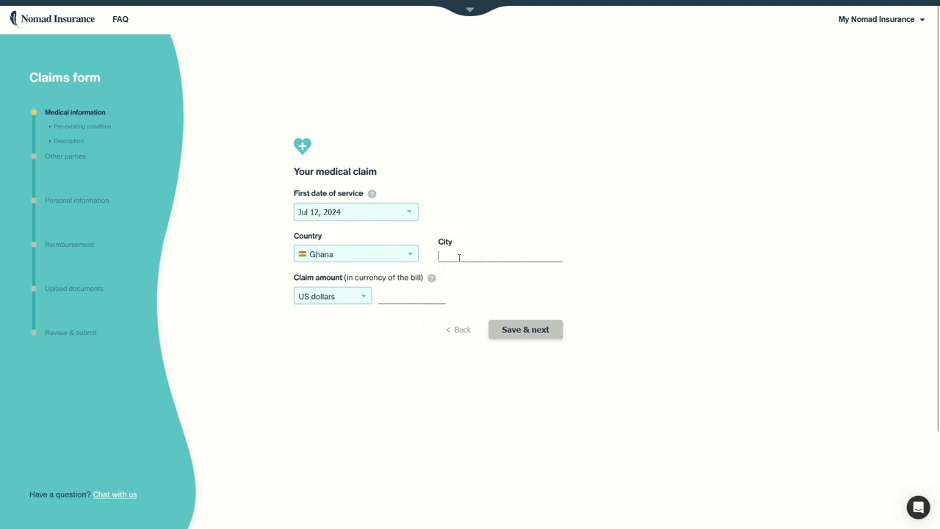
left_click(377, 257)
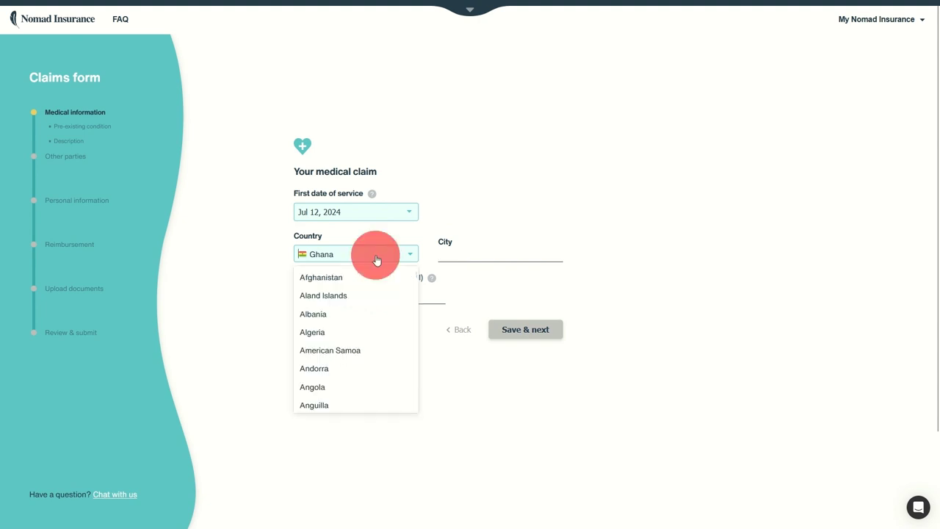
scroll(361, 316, "down", 5)
scroll(359, 326, "down", 10)
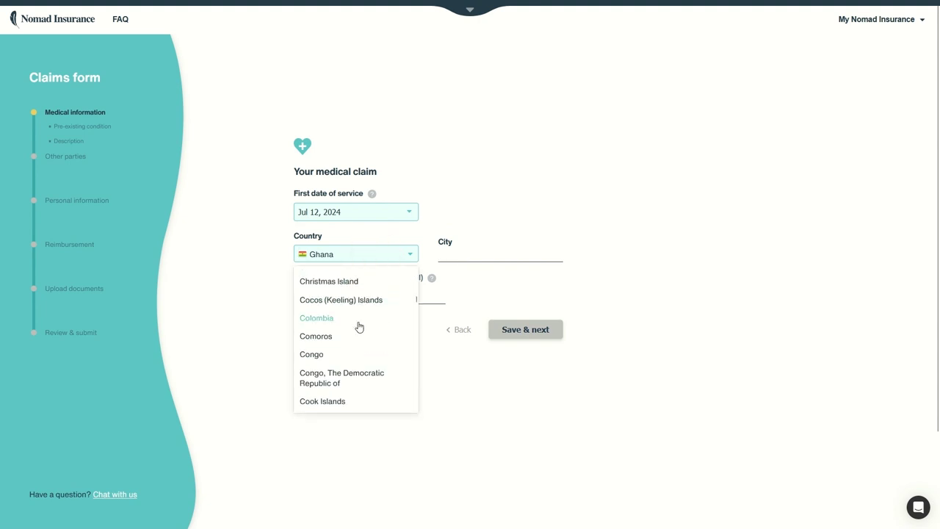
scroll(359, 327, "down", 20)
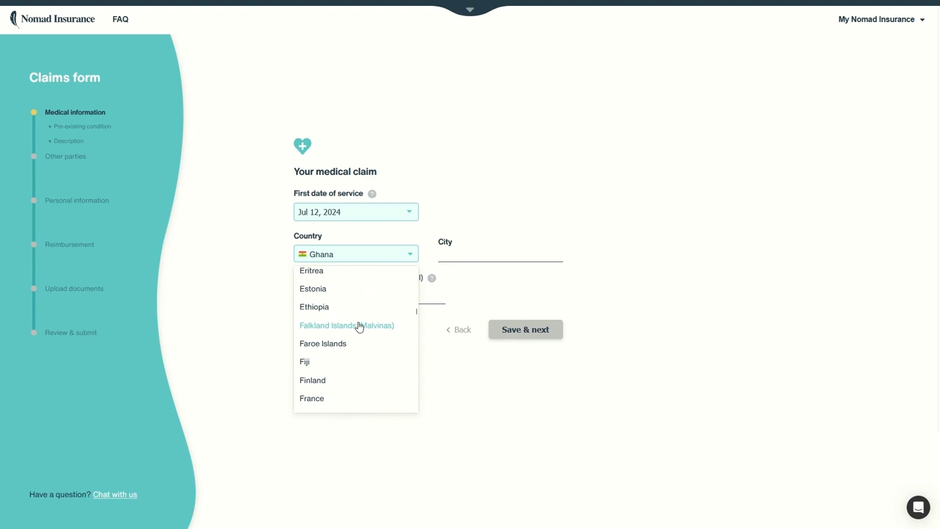
scroll(359, 328, "down", 20)
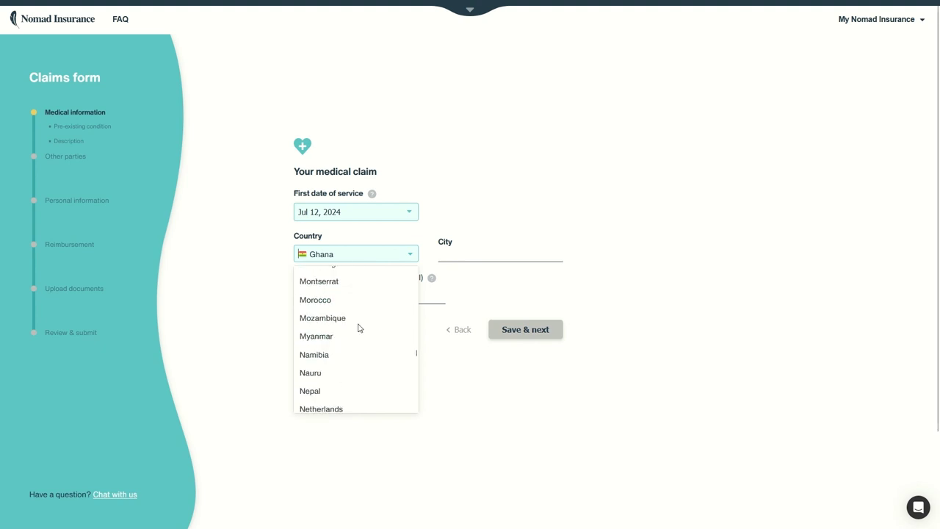
scroll(346, 336, "up", 3)
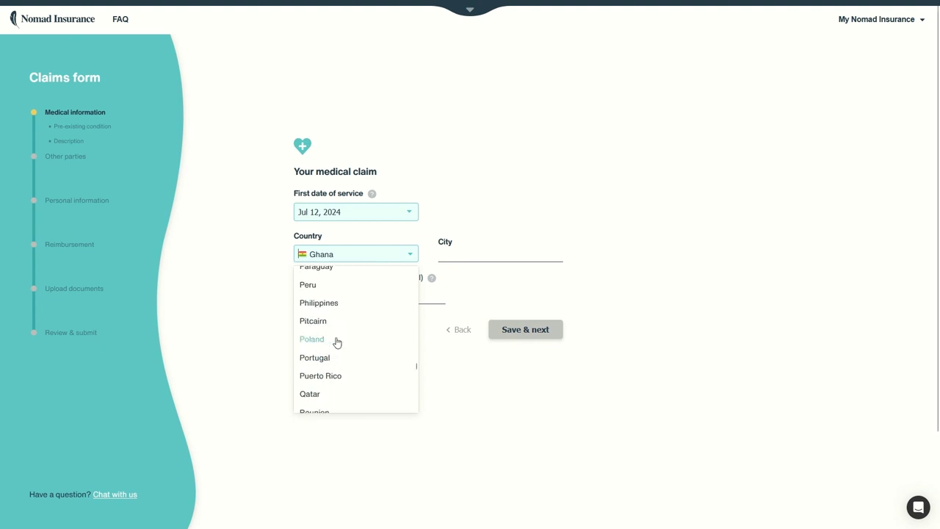
scroll(342, 340, "down", 15)
scroll(337, 343, "down", 15)
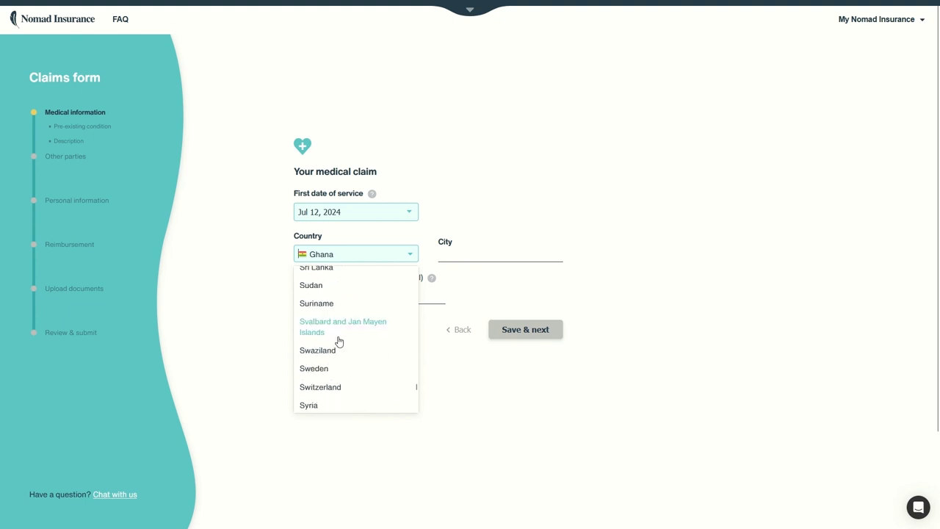
scroll(331, 349, "up", 5)
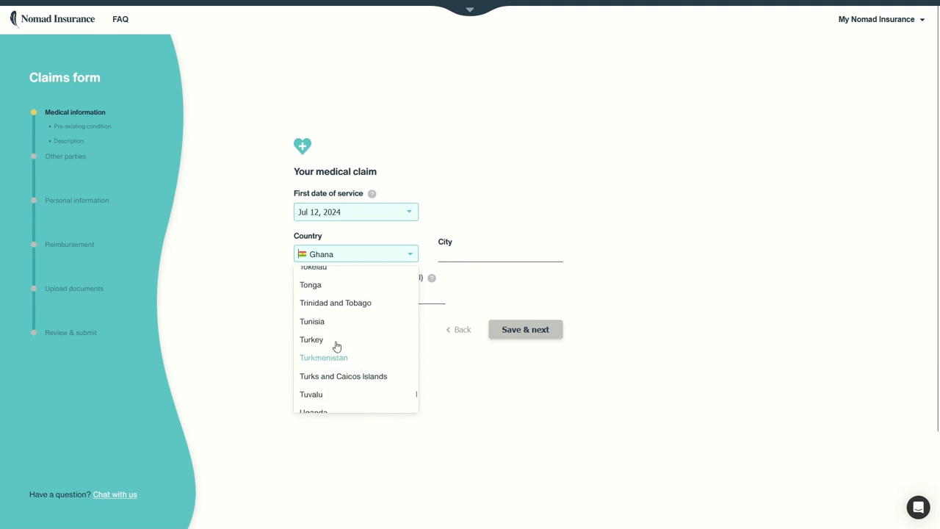
left_click(323, 340)
Enter Bangkok as the city of treatment
left_click(458, 253)
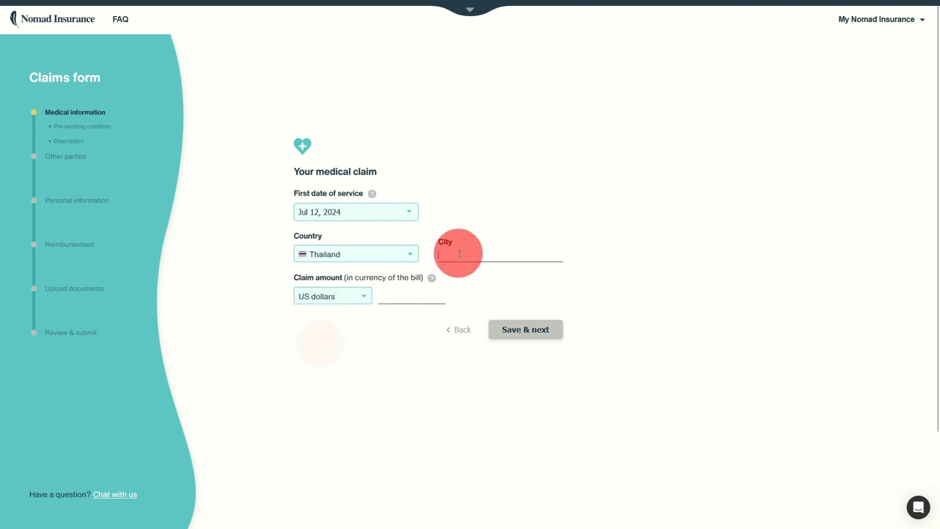
type("Bangkok")
left_click(404, 300)
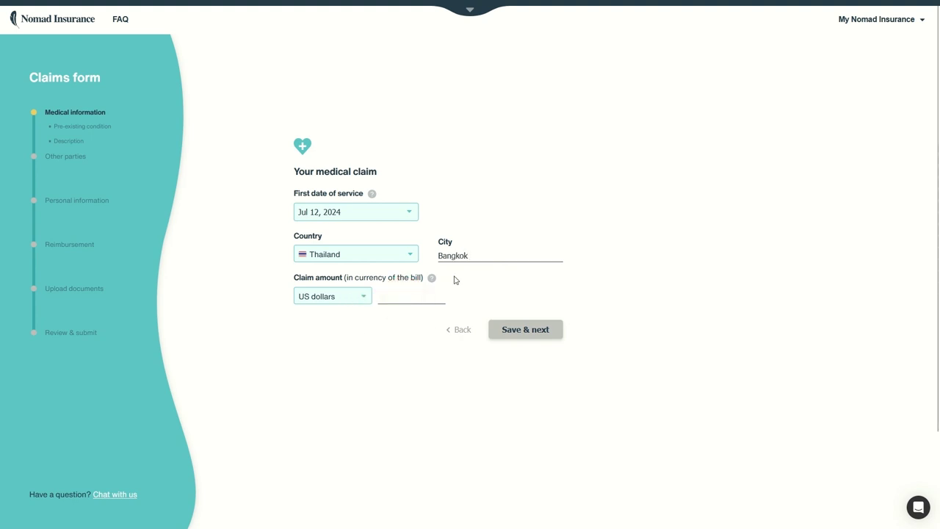
mouse_move(431, 278)
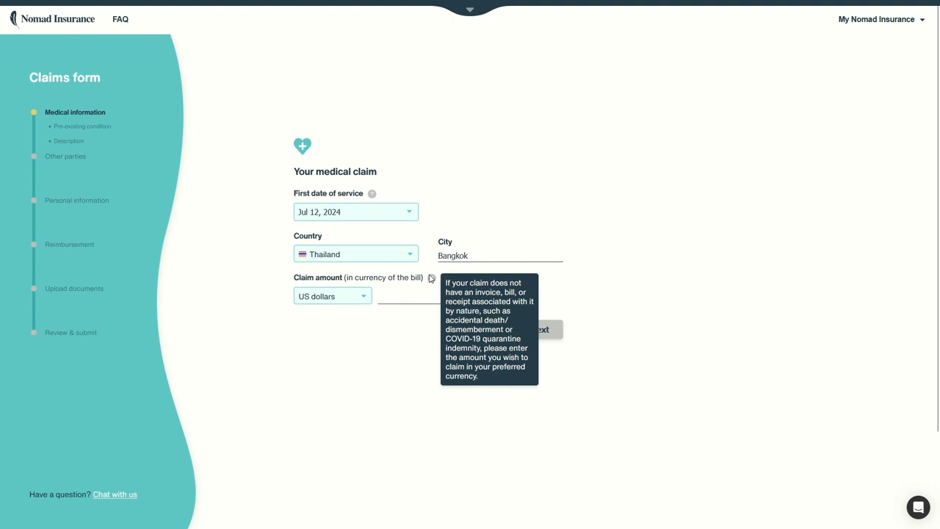
left_click(420, 298)
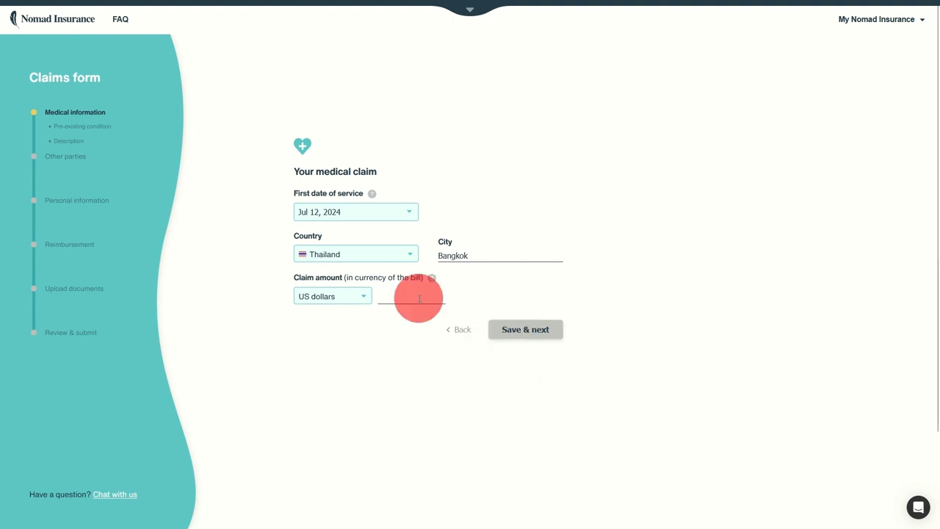
Set the bill currency to Thai baht, enter 10,000 as the amount, and save
left_click(369, 297)
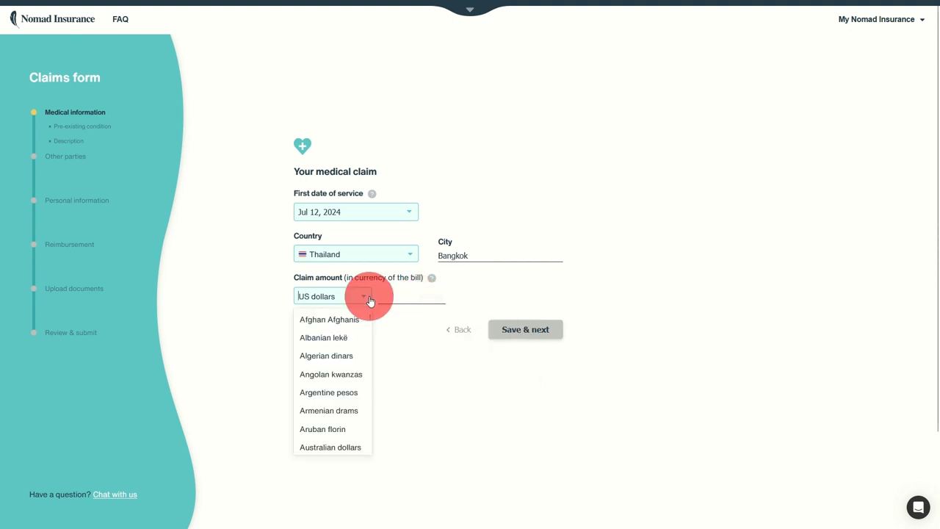
scroll(357, 353, "down", 5)
scroll(354, 340, "down", 20)
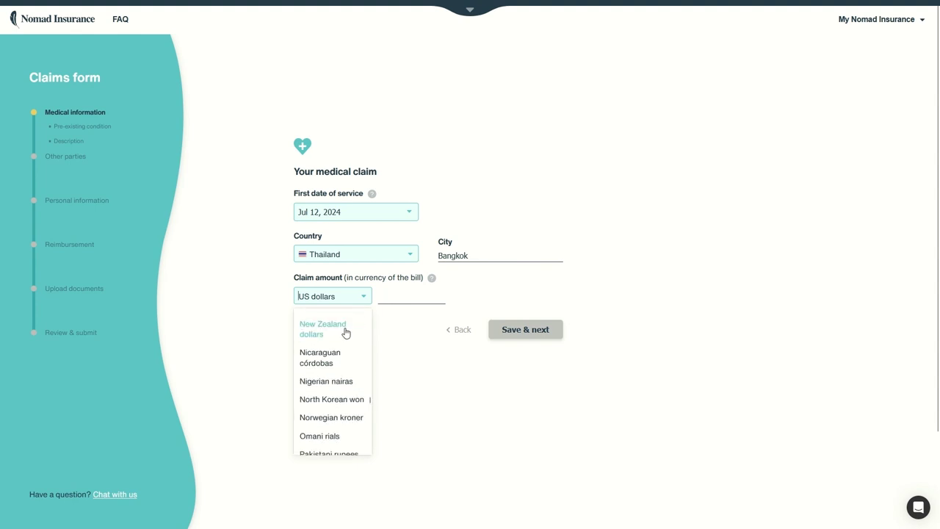
scroll(348, 355, "down", 3)
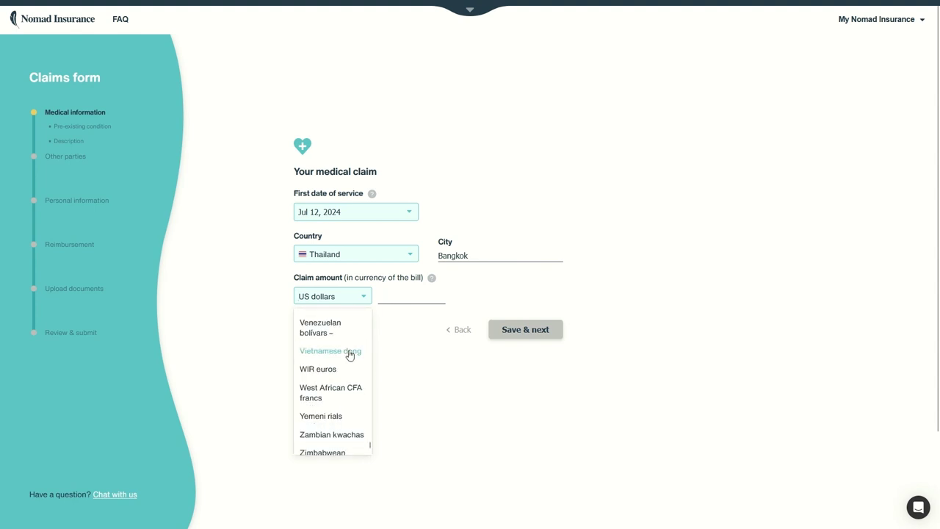
scroll(347, 354, "up", 4)
scroll(348, 357, "up", 2)
left_click(321, 342)
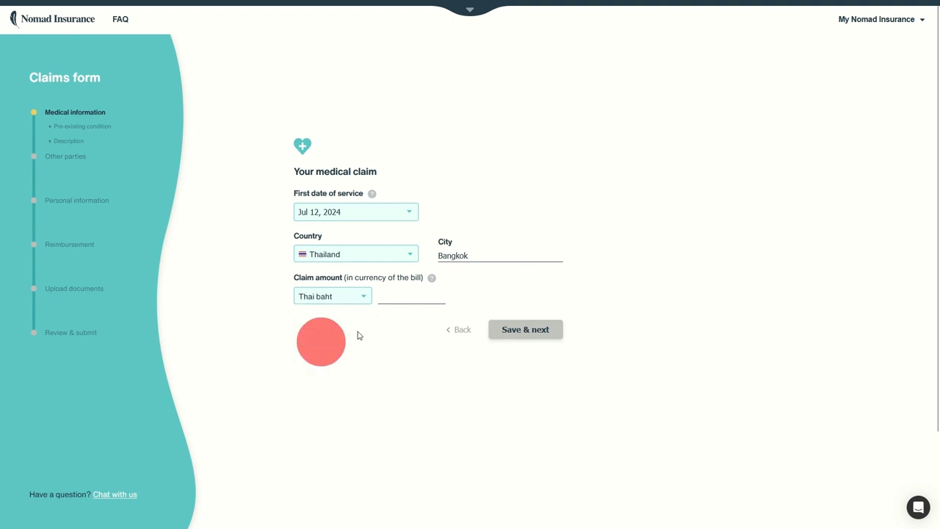
left_click(394, 295)
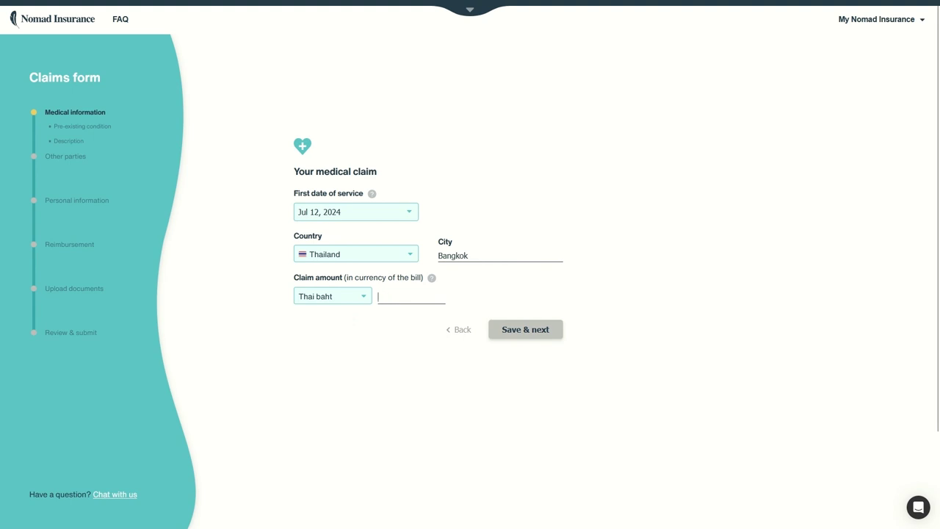
type("10,000")
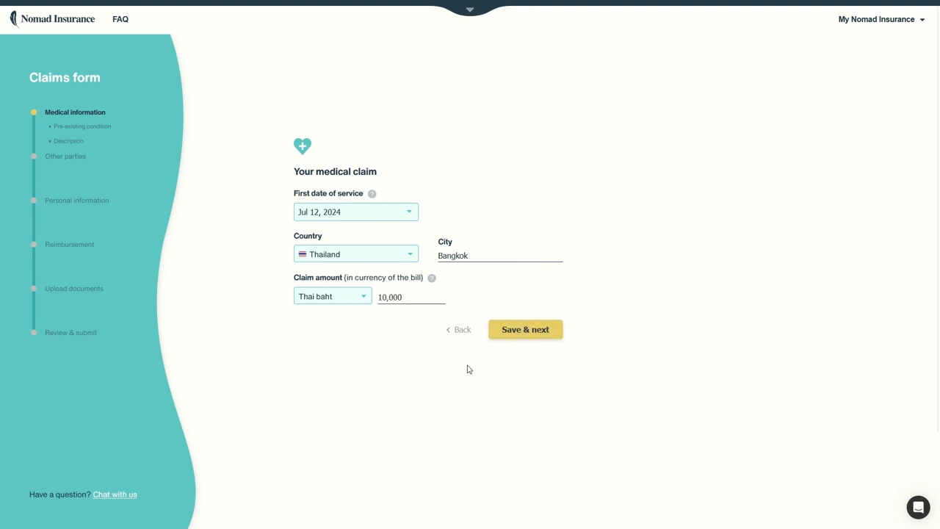
left_click(534, 329)
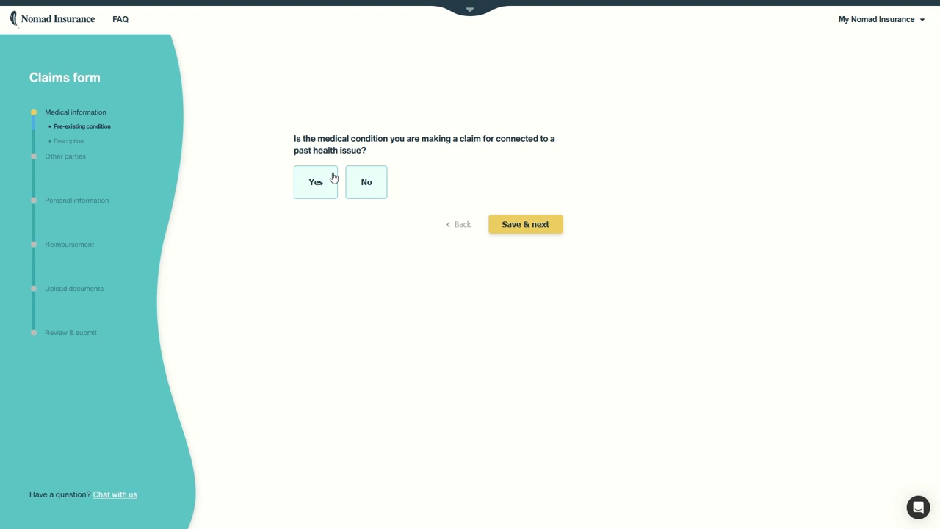
Answer No to past health issues and describe the incident as 'I broke my leg.'
left_click(370, 194)
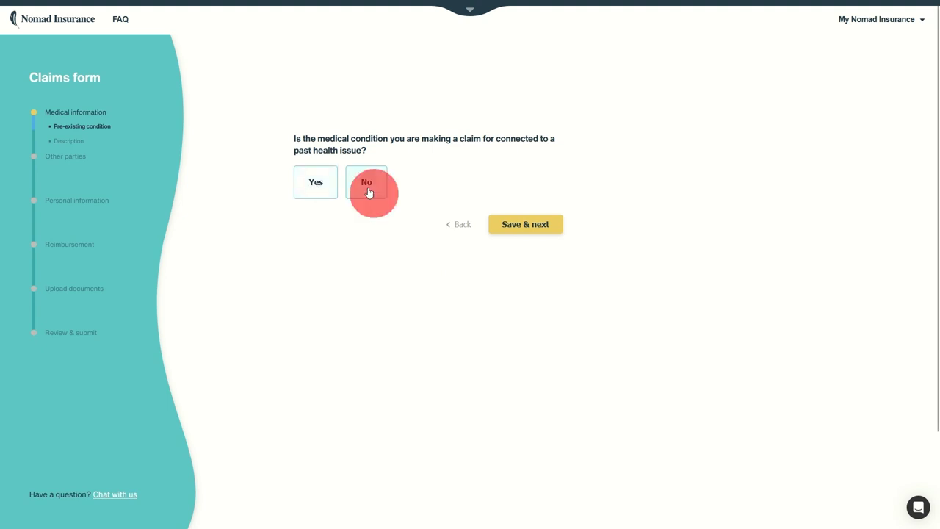
left_click(501, 224)
left_click(421, 174)
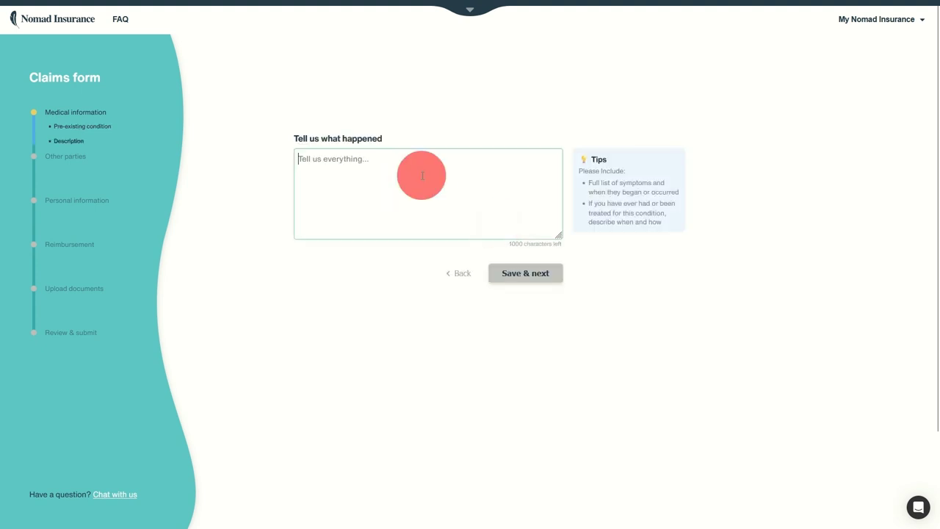
type("I br")
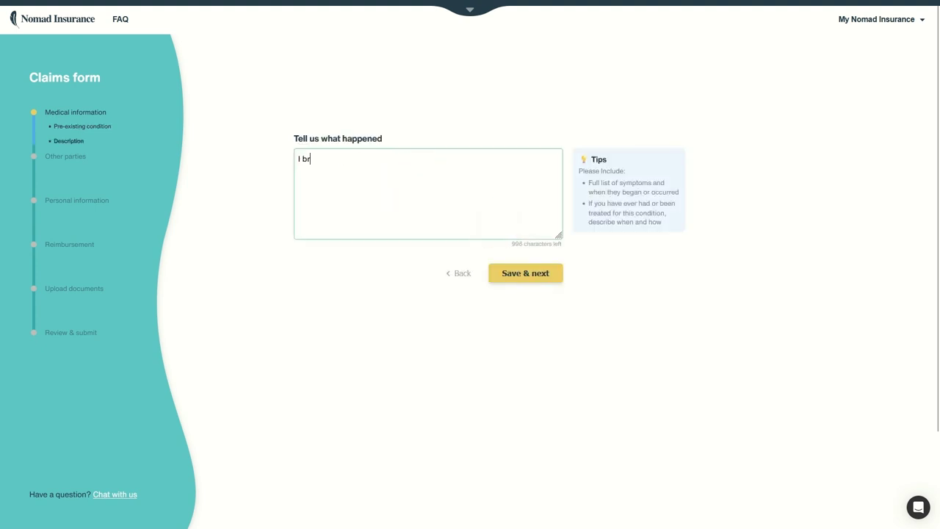
type("oke my leg")
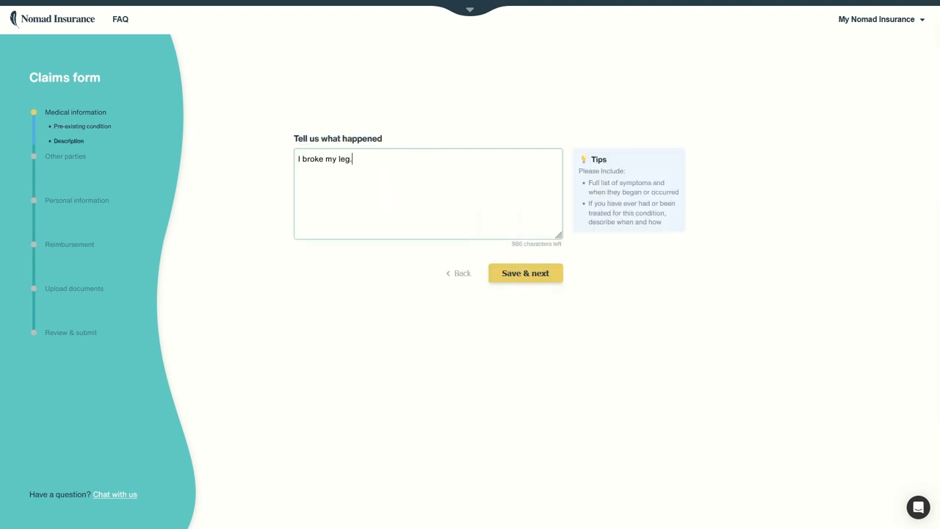
type(".")
left_click(550, 270)
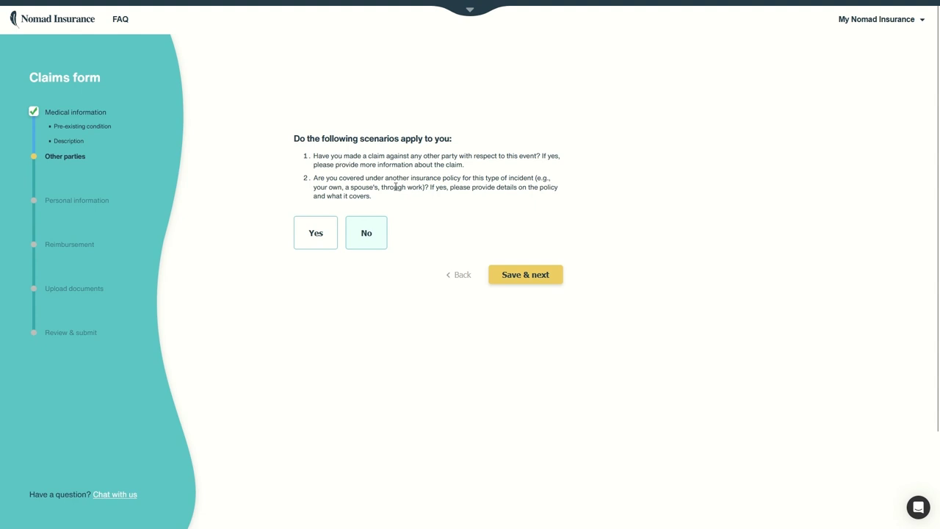
Answer No to other parties and insurance, then enter and save the passport number
left_click(371, 231)
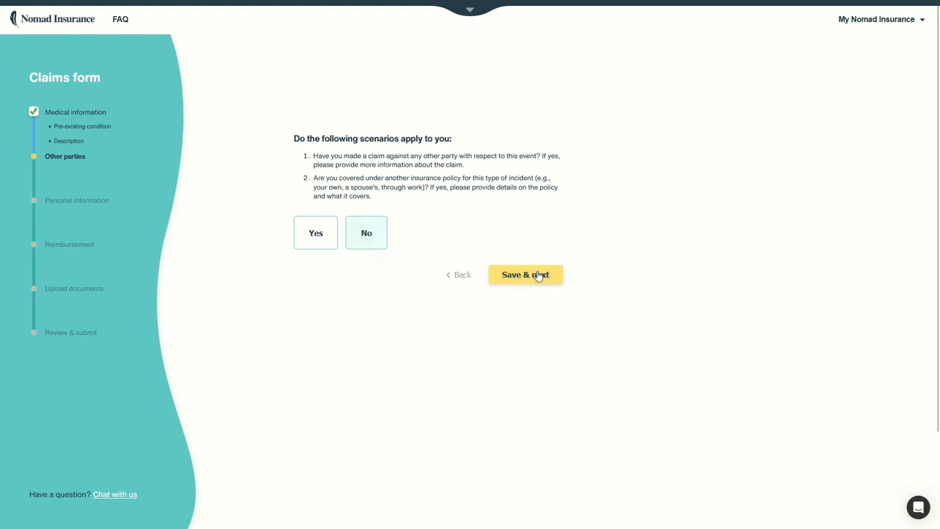
left_click(538, 275)
left_click(336, 179)
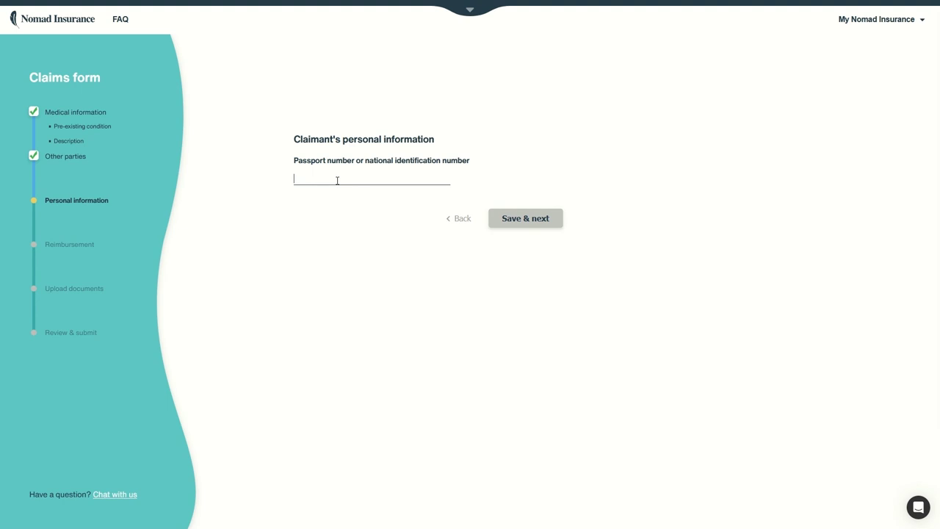
type("ABC123")
type("456")
left_click(527, 219)
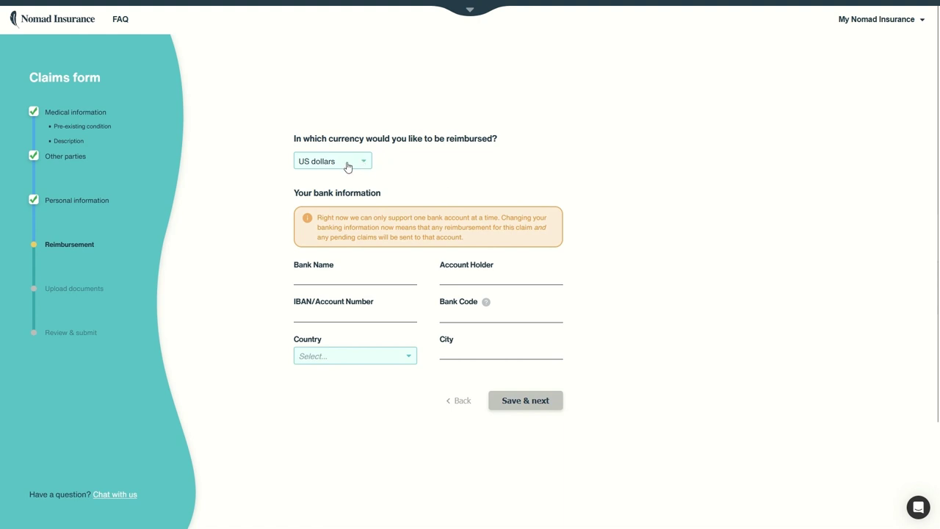
Select Poland as the reimbursement bank's country
left_click(339, 364)
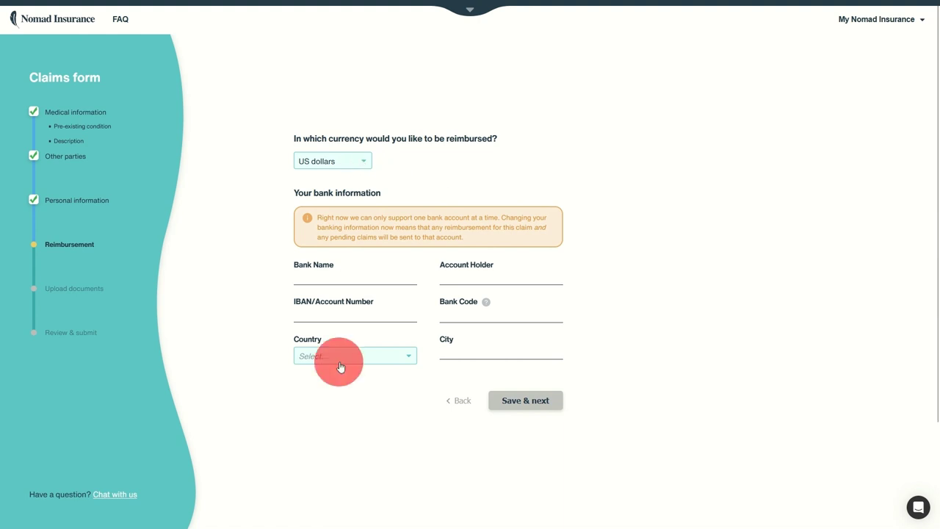
scroll(352, 392, "down", 2)
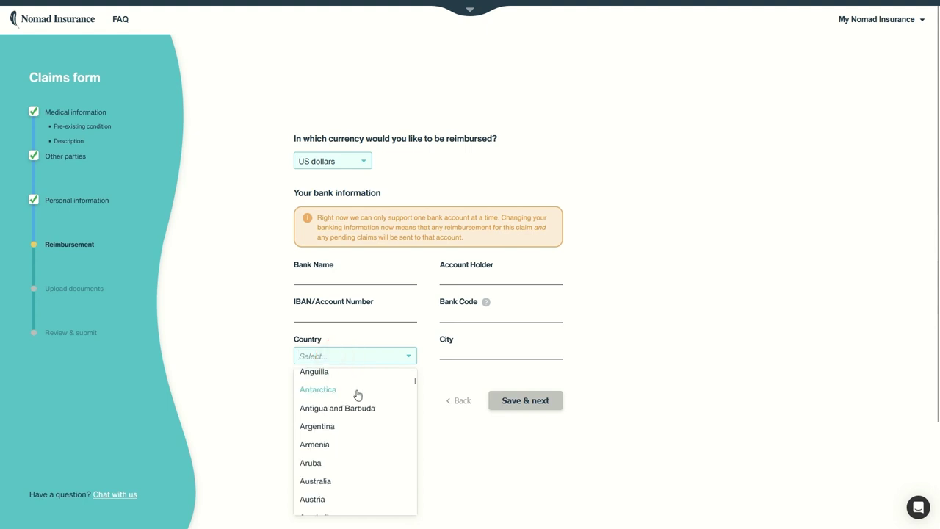
scroll(356, 392, "down", 20)
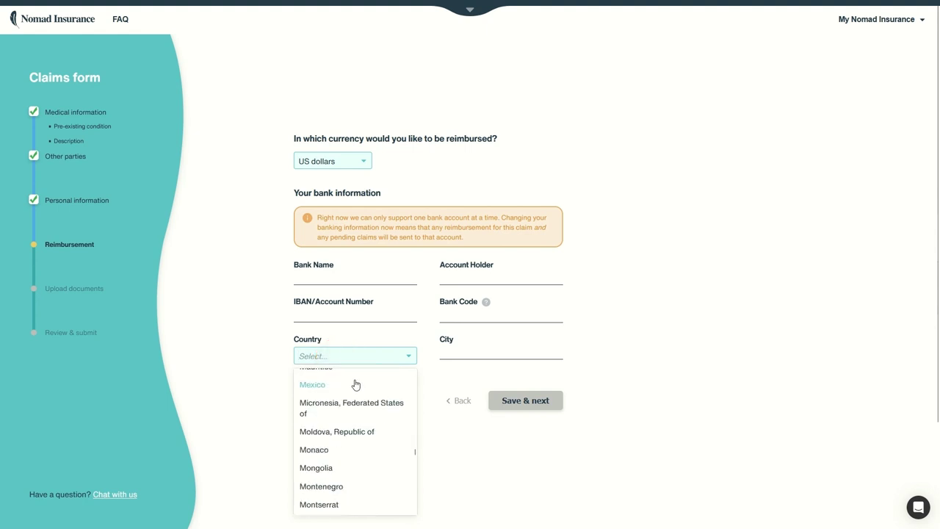
scroll(359, 411, "down", 8)
scroll(367, 437, "up", 3)
scroll(364, 441, "down", 6)
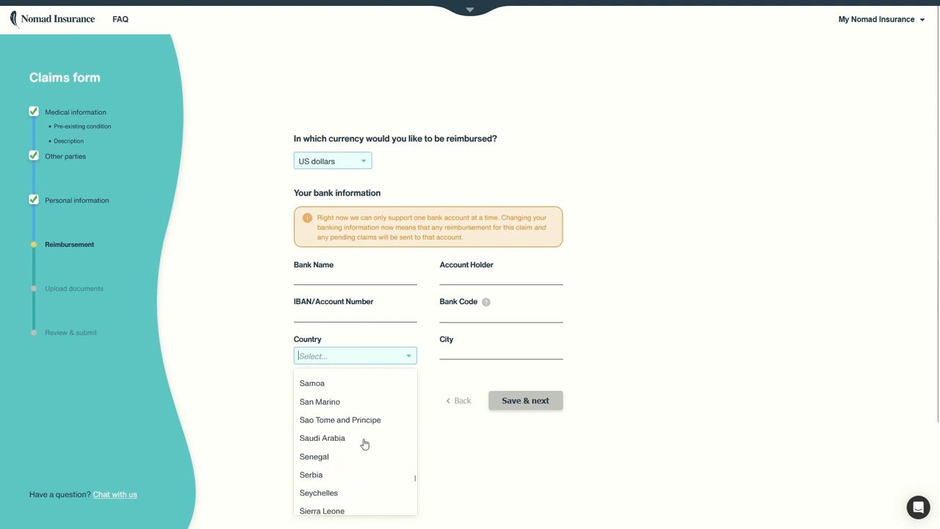
scroll(364, 444, "up", 10)
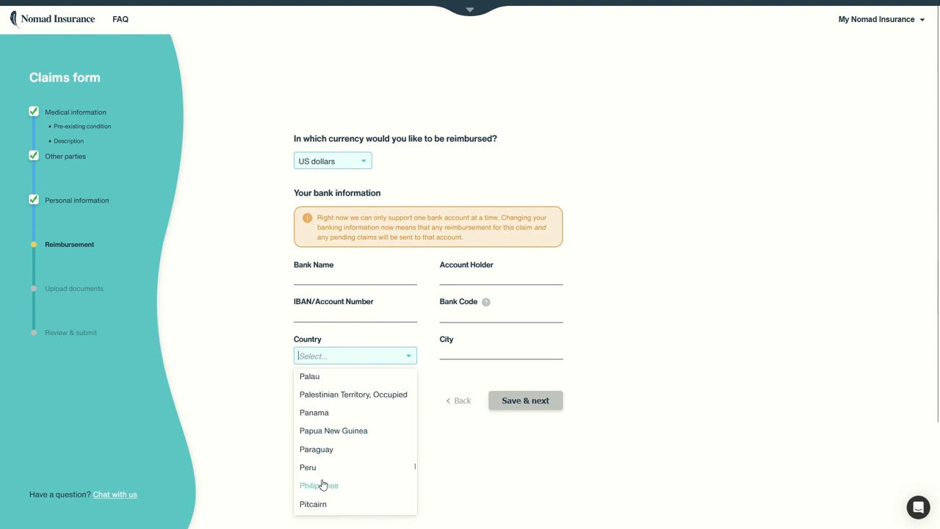
scroll(323, 480, "down", 2)
left_click(323, 451)
Enter bank name BOP, the account holder's name, bank code, city Warszawa and IBAN, then save
left_click(325, 287)
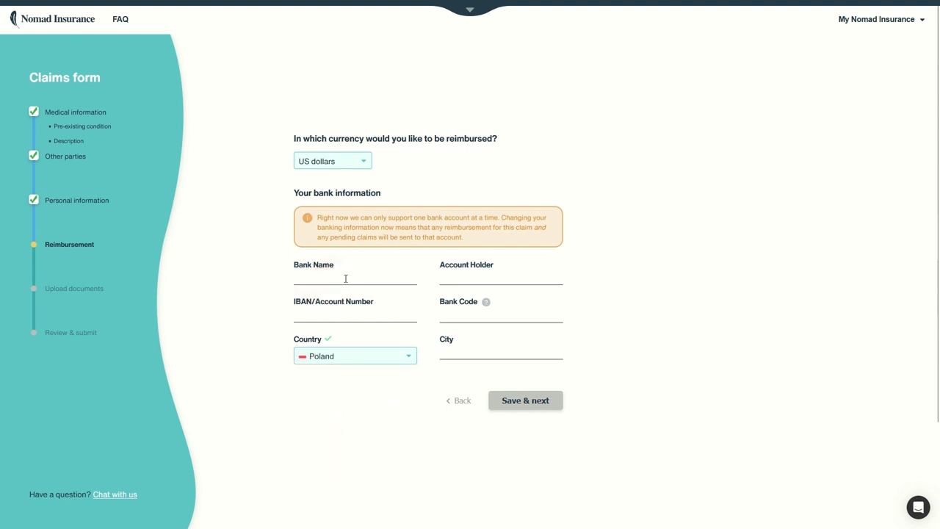
type("BOP")
left_click(462, 315)
type("BOPXXX")
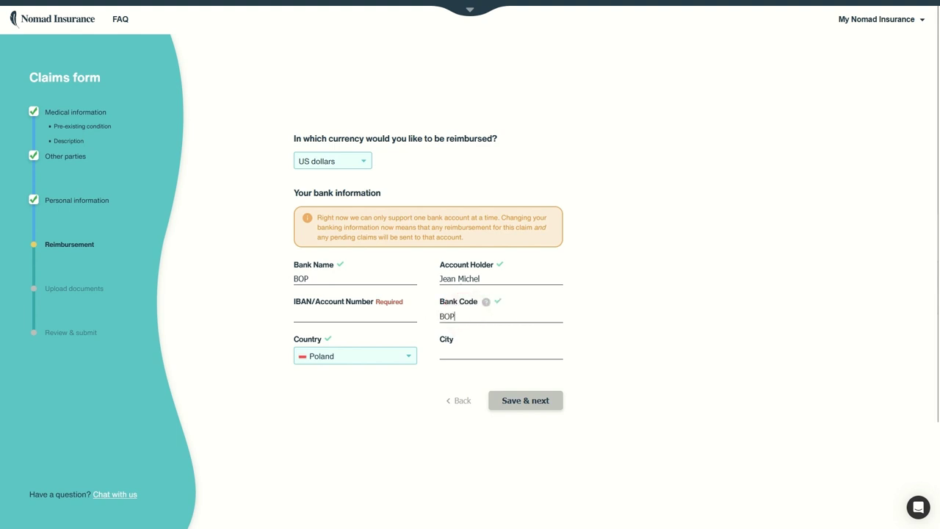
left_click(475, 352)
type("War")
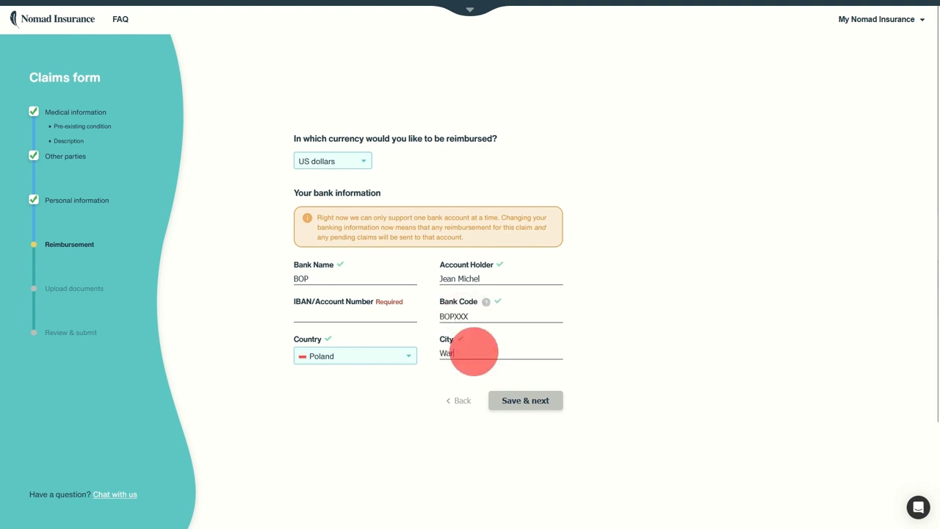
type("szaw")
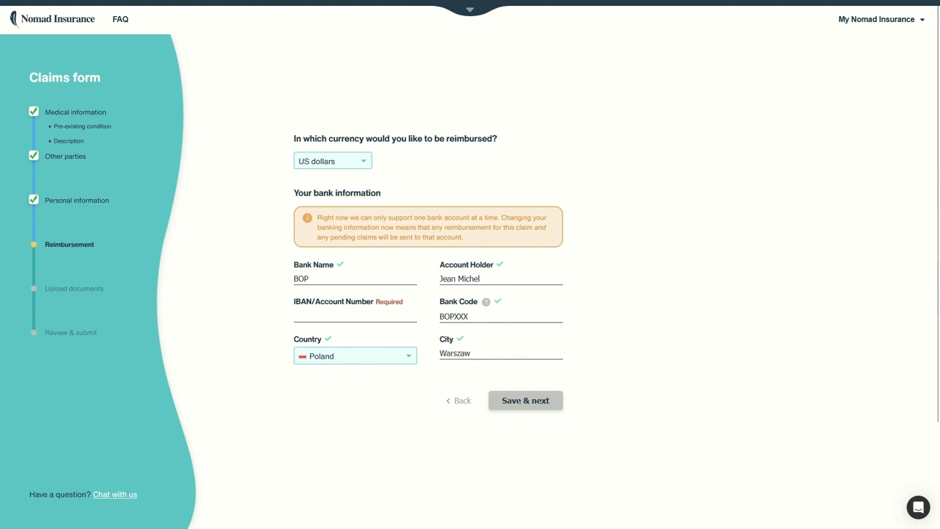
type("a")
left_click(360, 318)
type("PL1234")
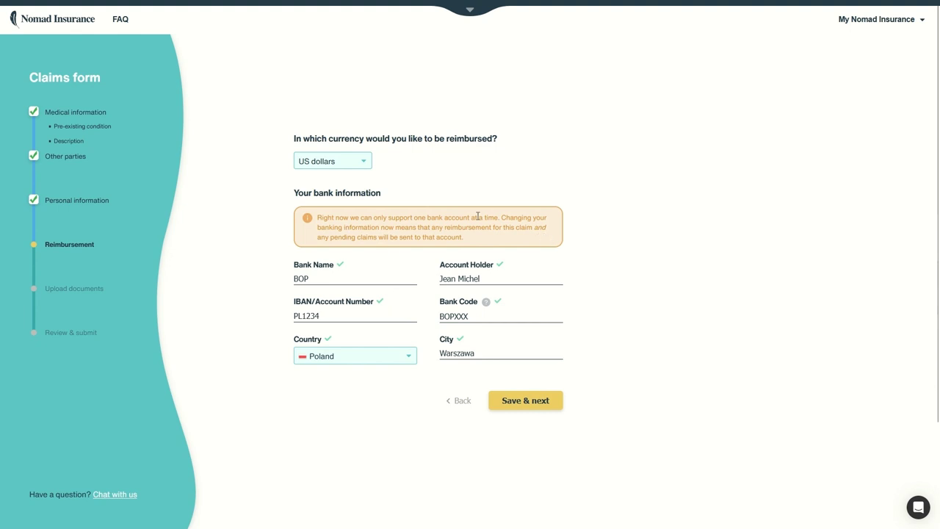
left_click(351, 229)
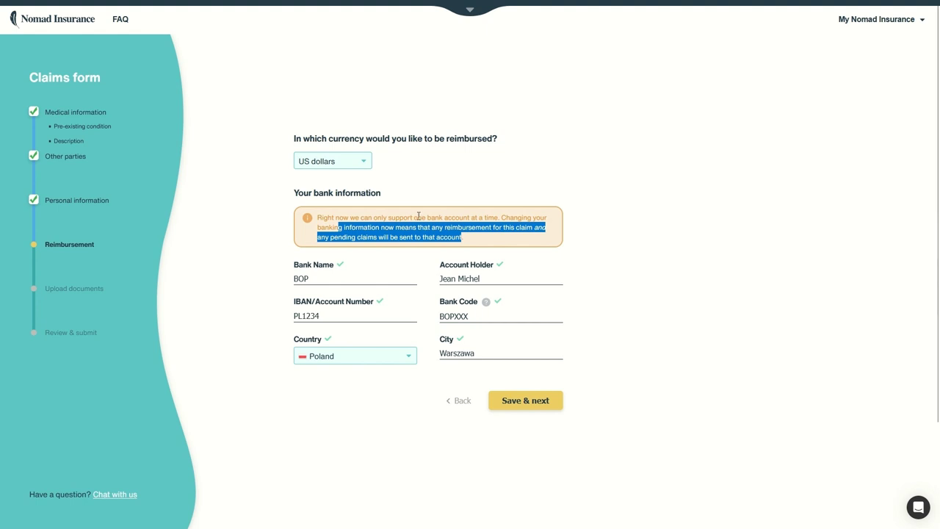
left_click(511, 400)
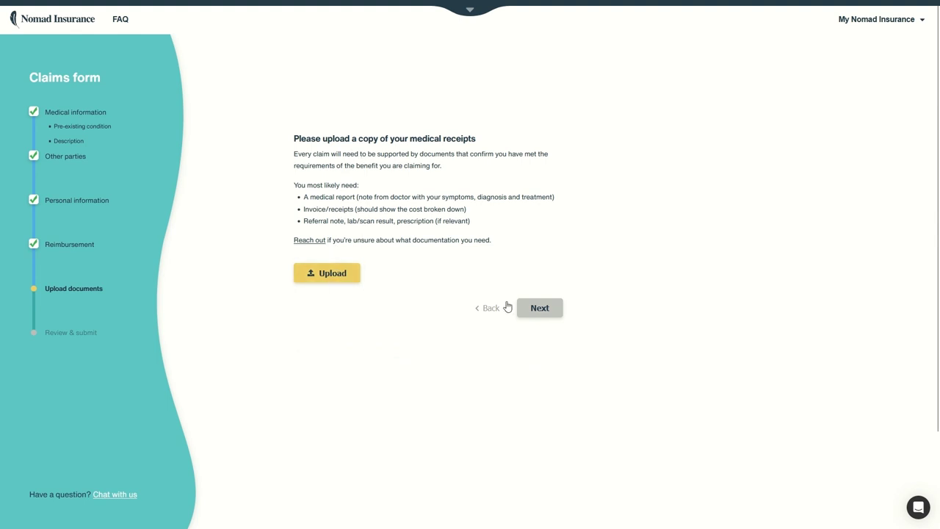
Upload the first Desktop image as the medical receipt and continue to Review & submit
left_click(321, 272)
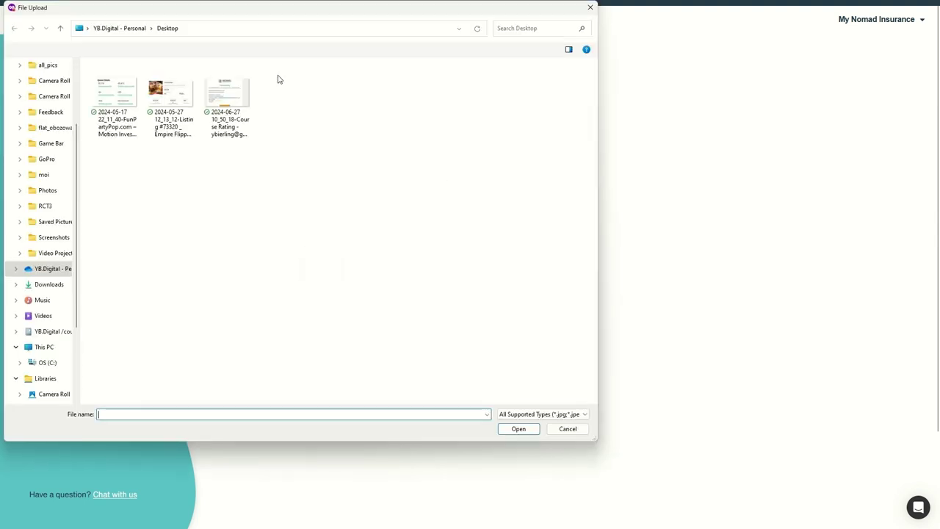
left_click(137, 89)
double_click(136, 87)
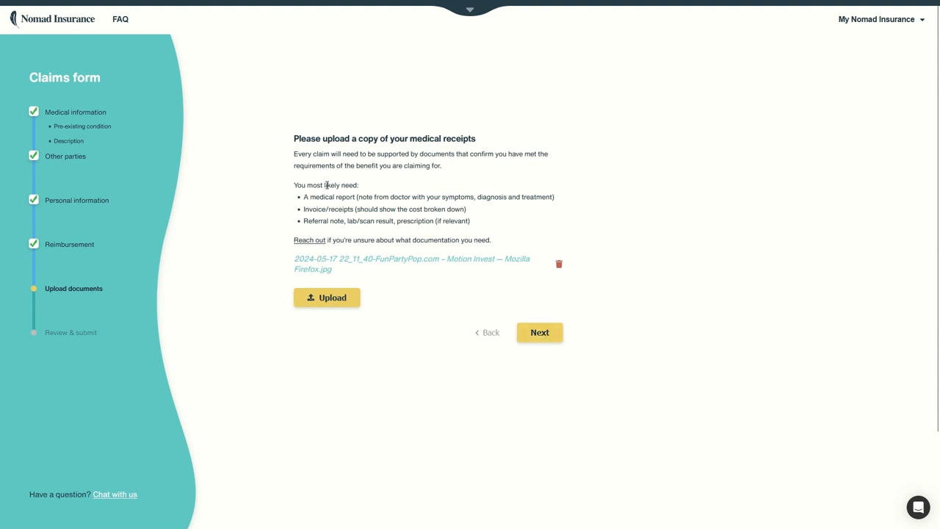
mouse_move(309, 197)
left_mouse_down()
mouse_move(373, 196)
mouse_move(373, 210)
left_mouse_up()
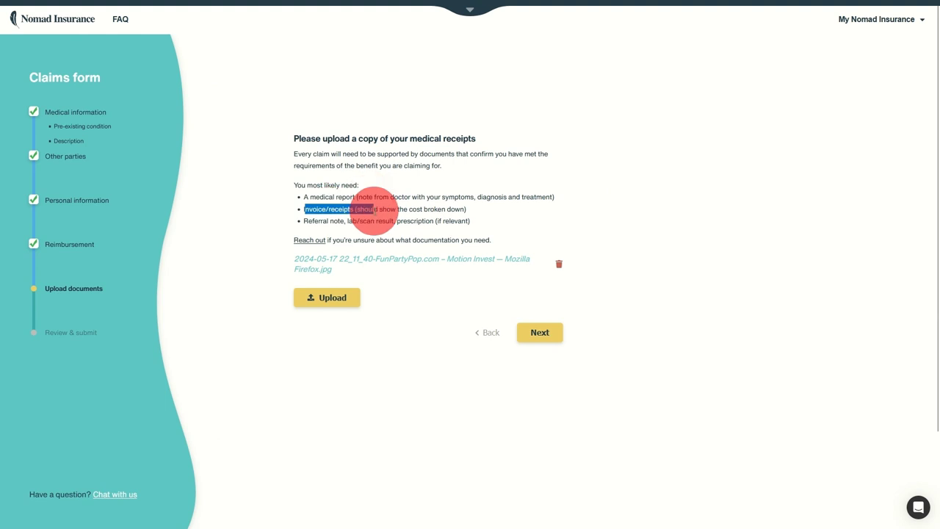
left_click_drag(306, 221, 434, 220)
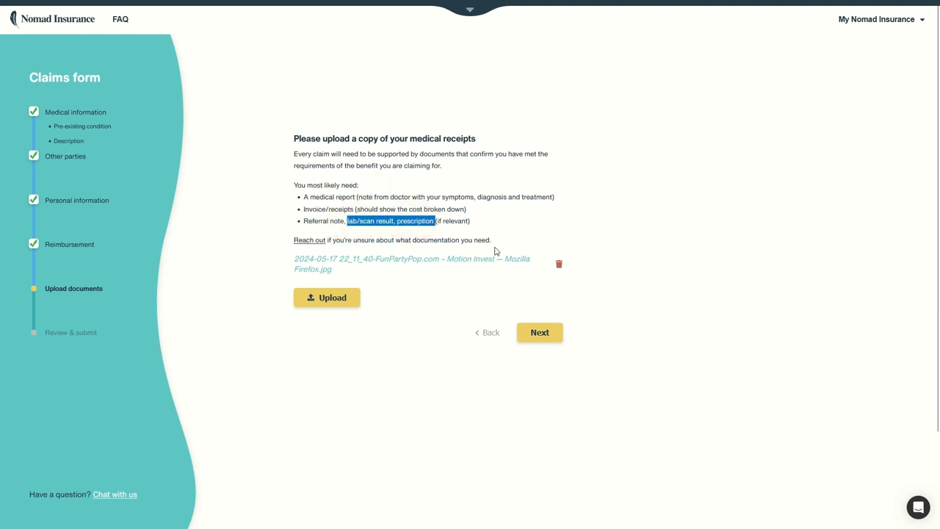
left_click(545, 335)
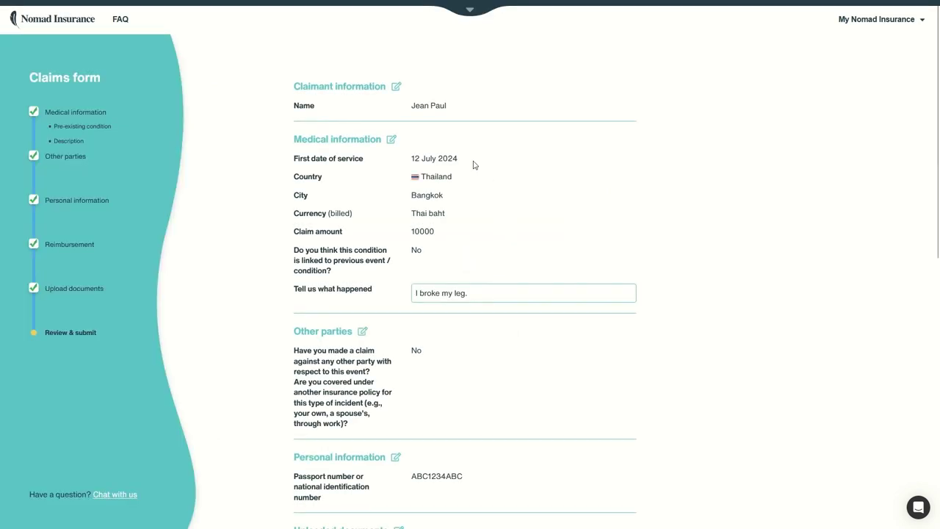
Switch on the truthfulness, provider-sharing and processing consents, then submit the medical claim
scroll(346, 117, "down", 4)
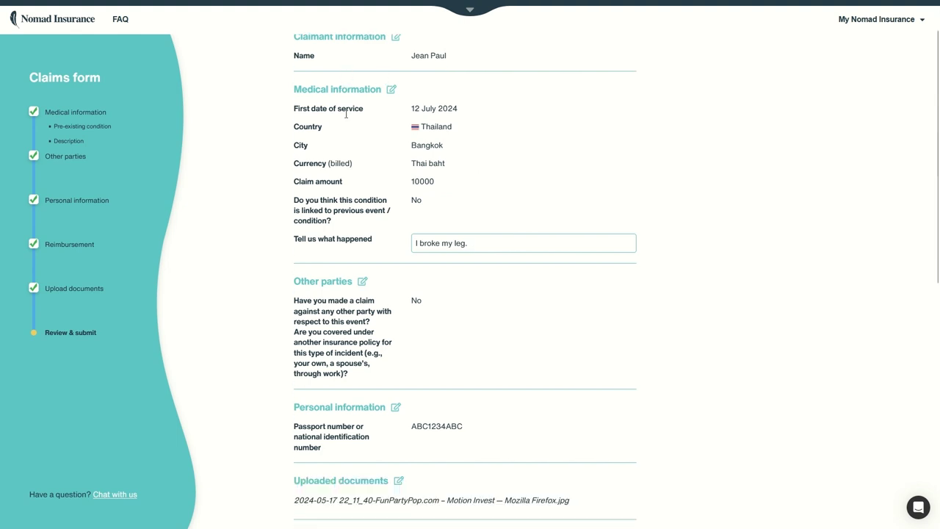
scroll(346, 117, "down", 4)
scroll(360, 221, "up", 2)
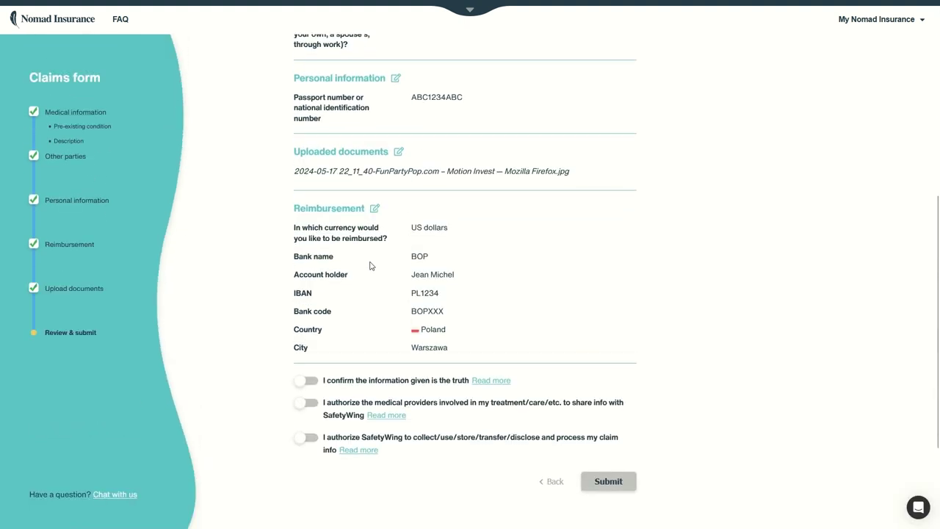
left_click(307, 380)
left_click(307, 400)
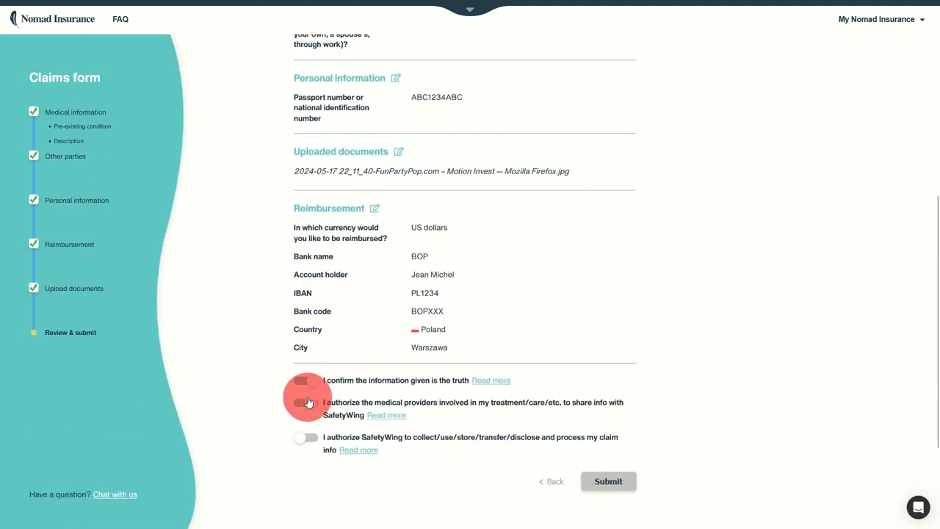
left_click(306, 438)
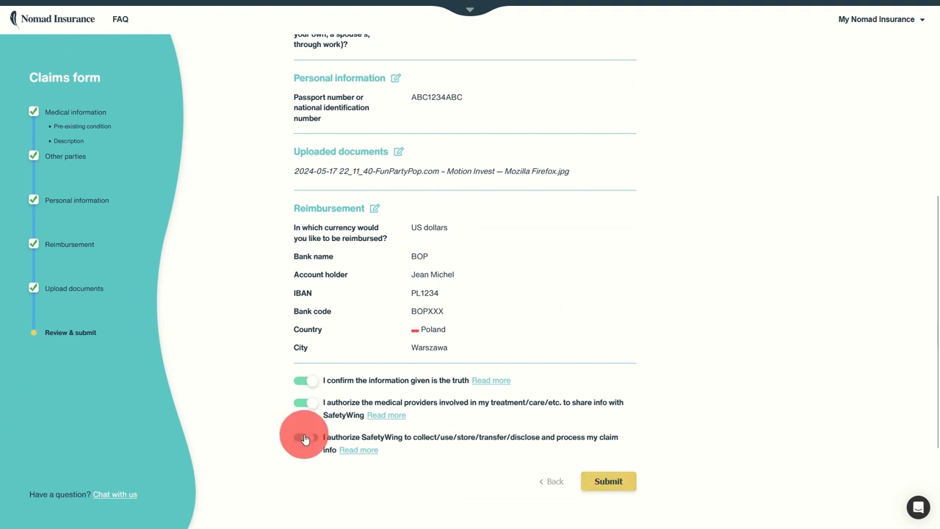
left_click(610, 481)
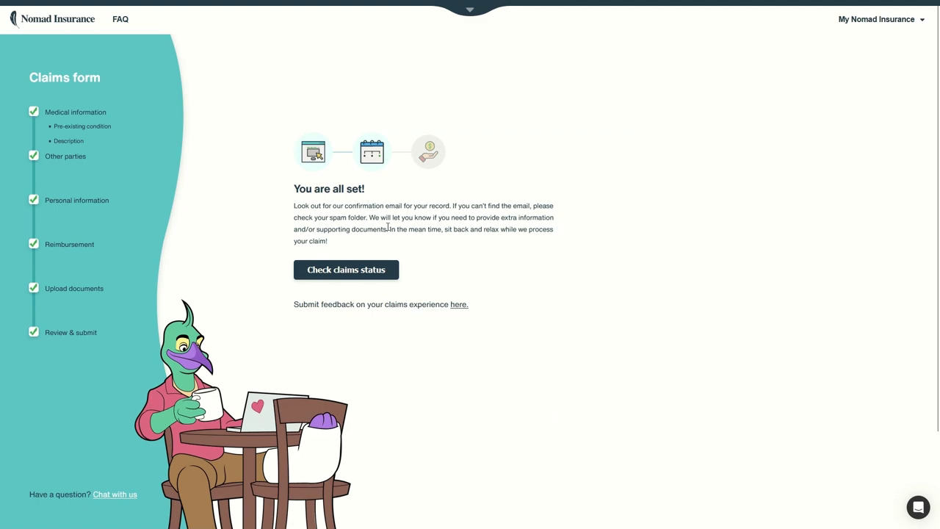
Open the Your claims list and review the medical claim's amount and Processing status
left_click(358, 276)
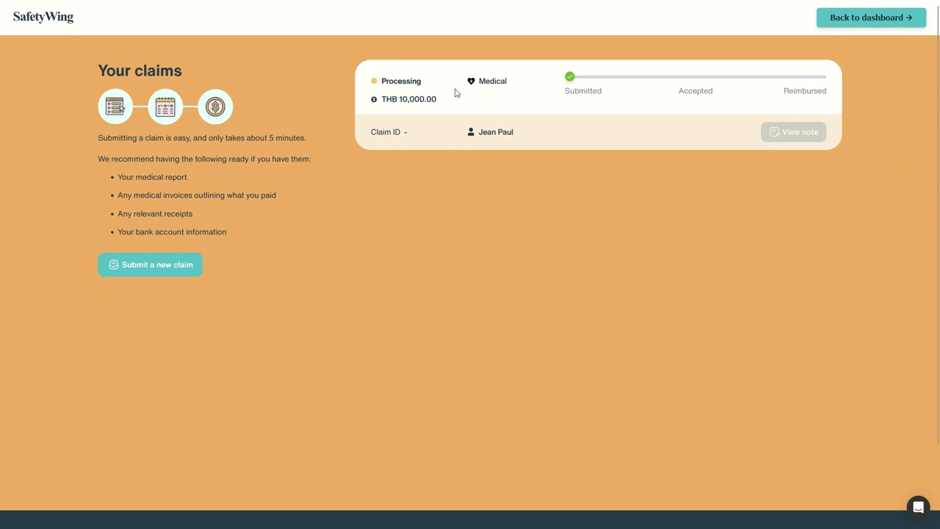
left_click_drag(572, 94, 830, 92)
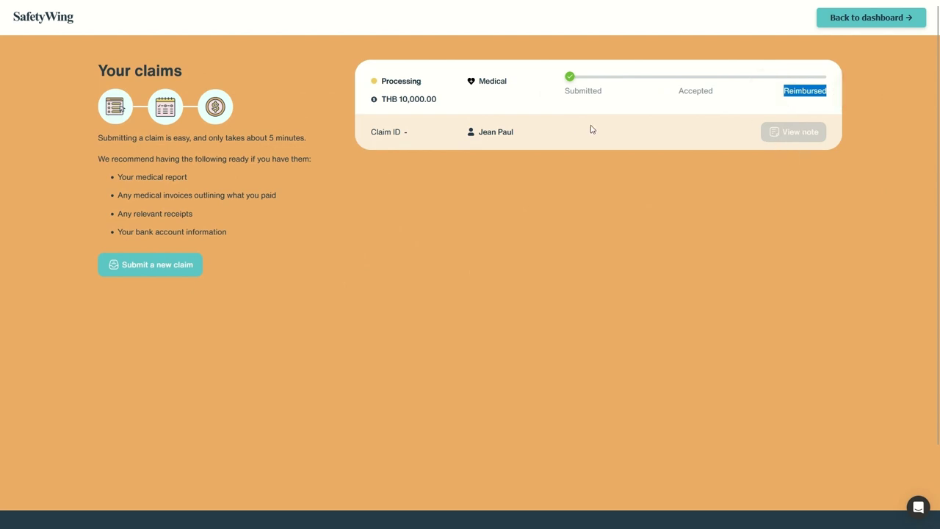
left_click_drag(470, 81, 531, 78)
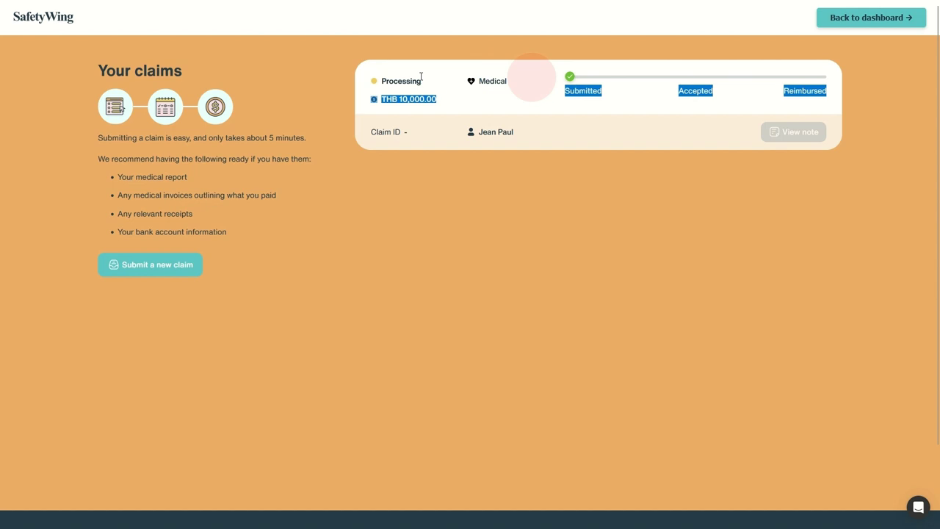
left_click_drag(421, 76, 382, 78)
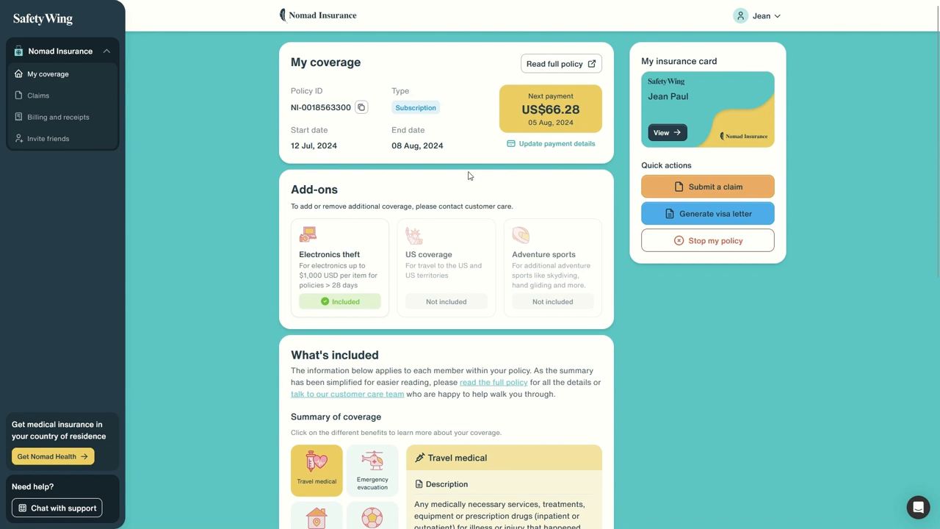
Start a new claim with Non-medical as the benefit type
left_click(719, 188)
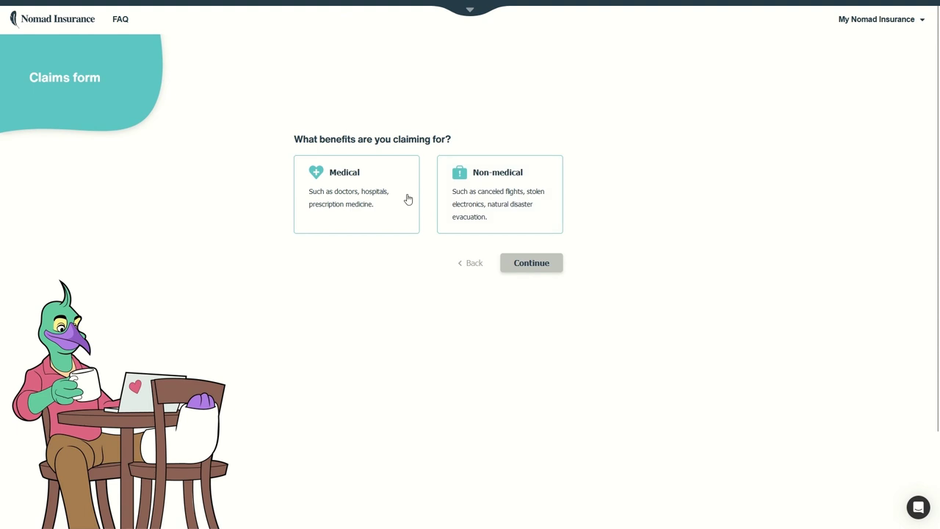
left_click(366, 203)
left_click(482, 199)
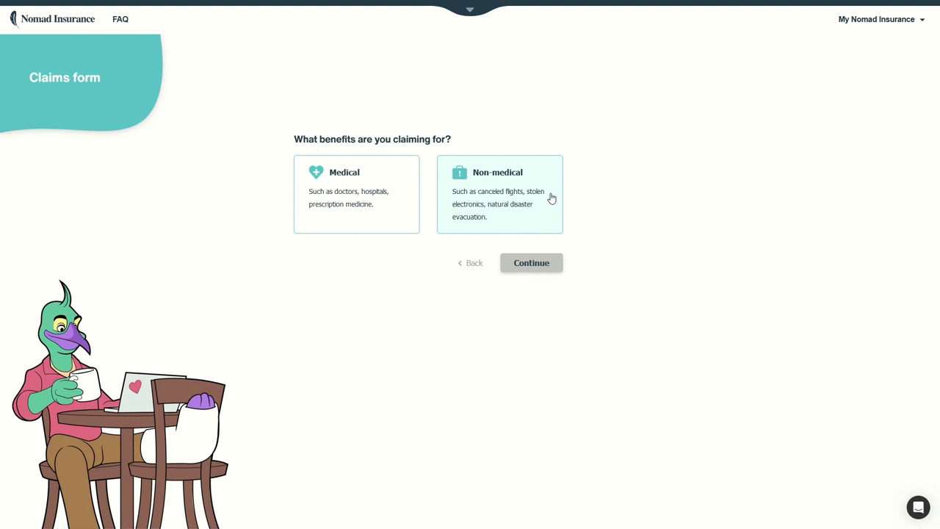
left_click(550, 196)
left_click(548, 262)
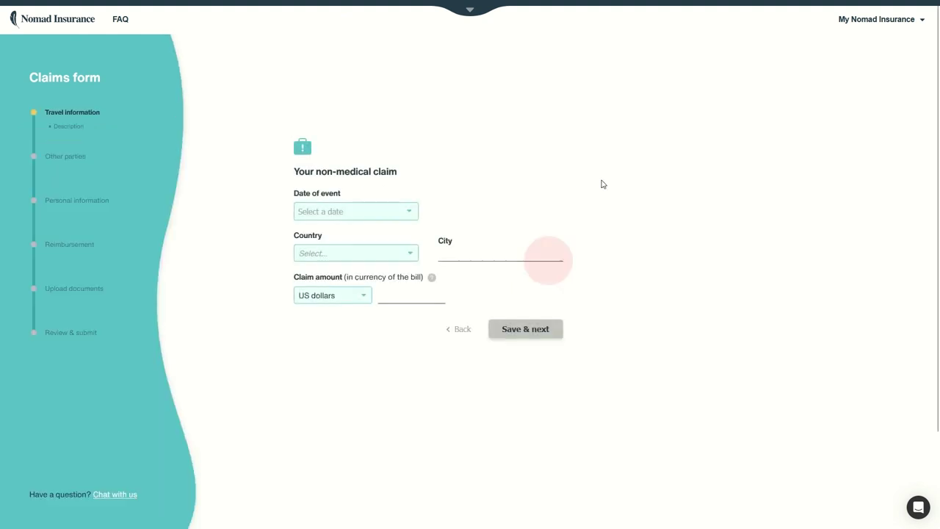
Set the event date to Jul 12, 2024 and the country to Thailand
left_click(408, 211)
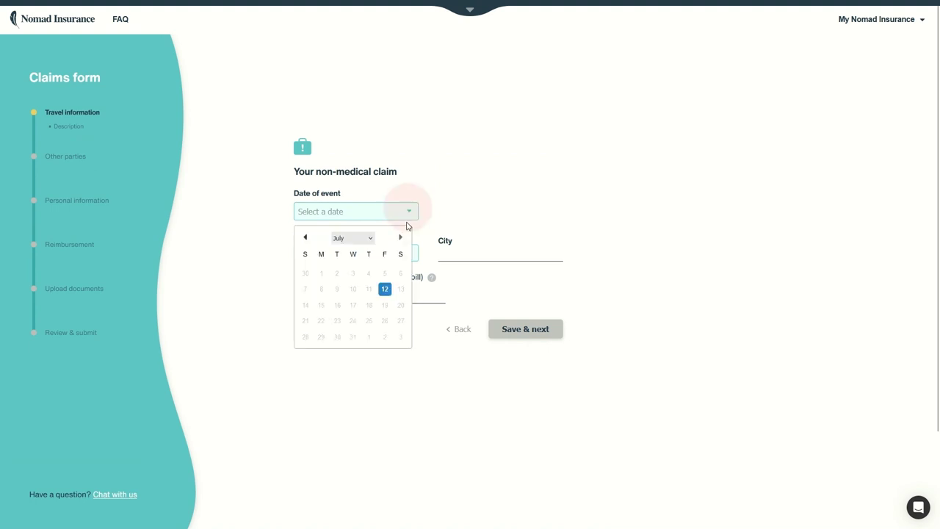
left_click(384, 290)
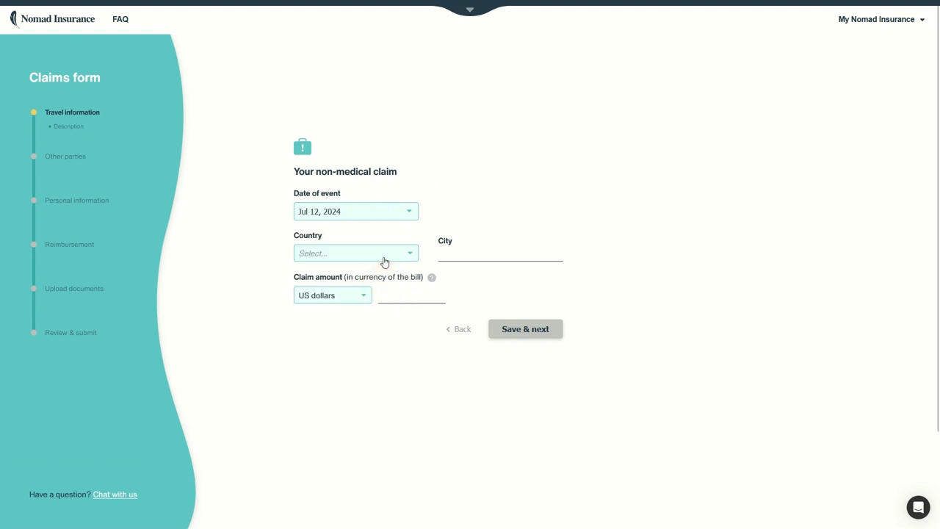
left_click(385, 260)
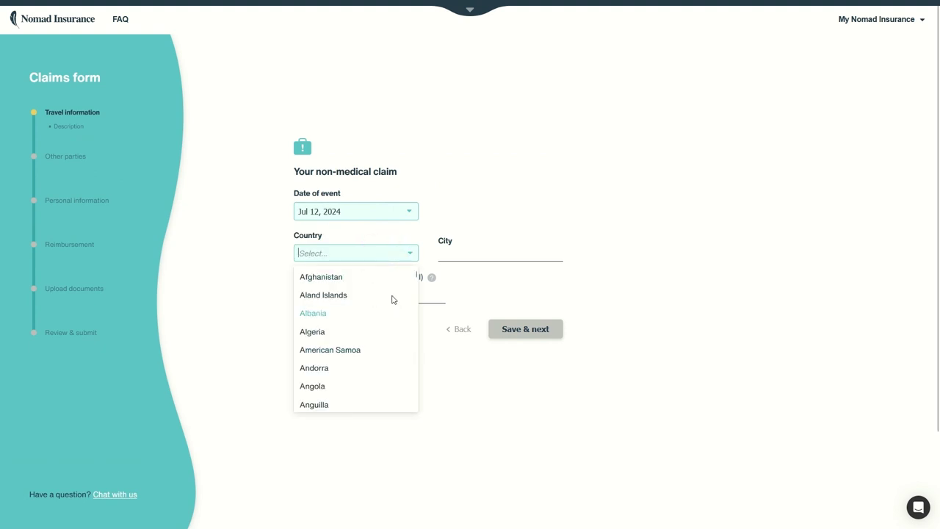
left_click_drag(418, 276, 411, 411)
scroll(388, 382, "up", 5)
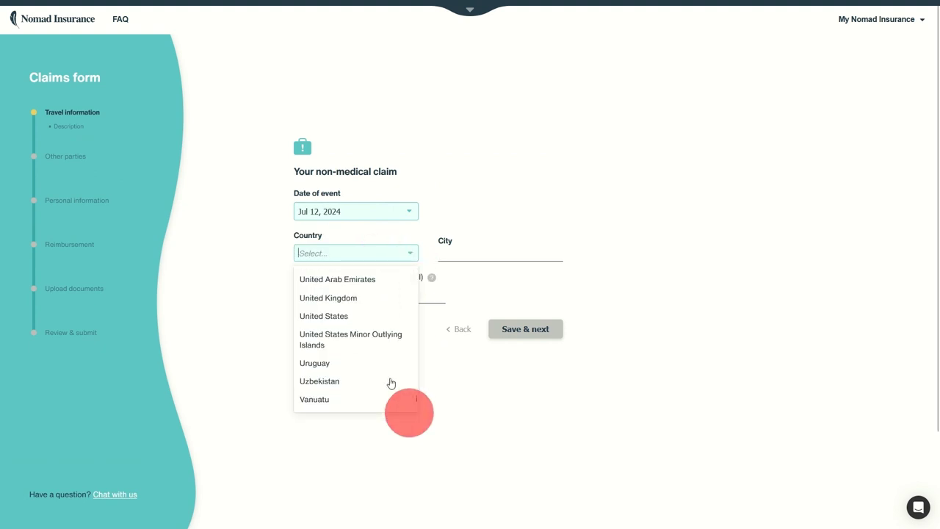
scroll(361, 357, "up", 5)
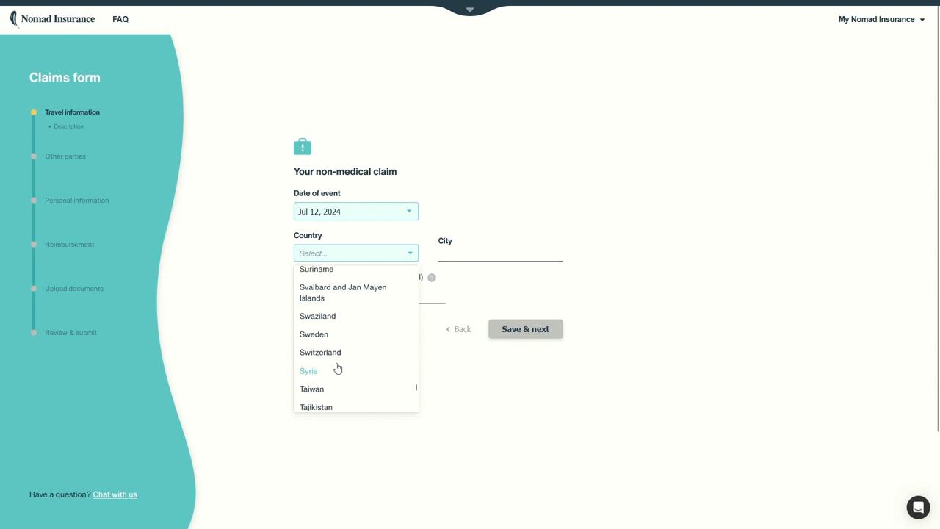
scroll(338, 365, "down", 1)
left_click(330, 373)
Enter Bangkok as the city, Thai baht as currency, and 10,000 as the amount
left_click(474, 256)
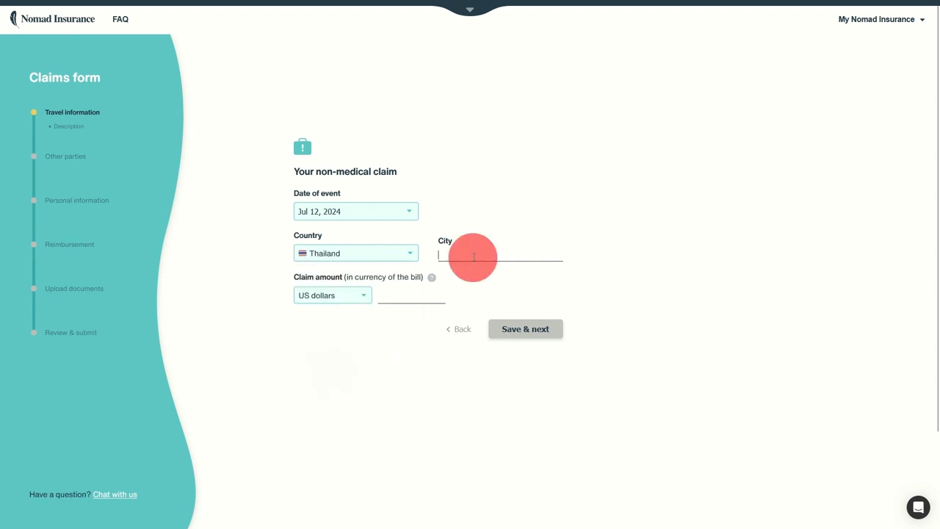
type("Bangkok")
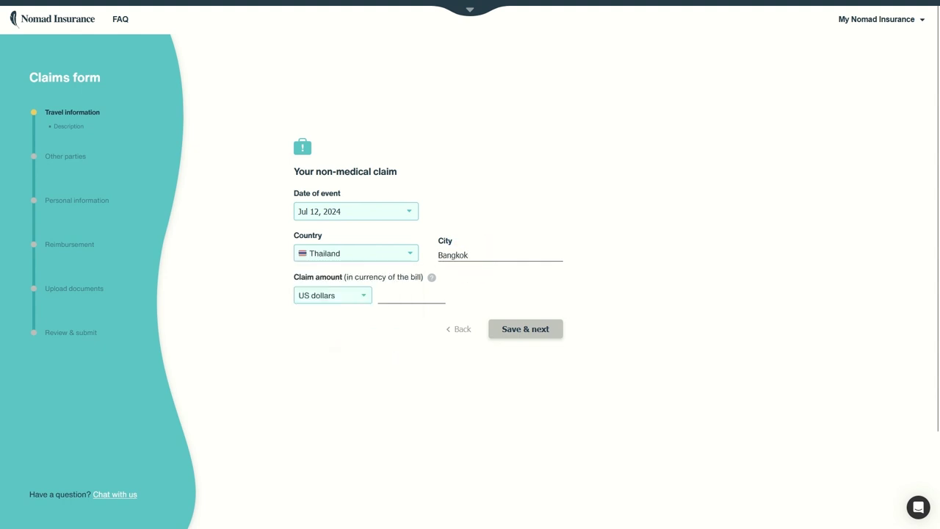
mouse_move(432, 279)
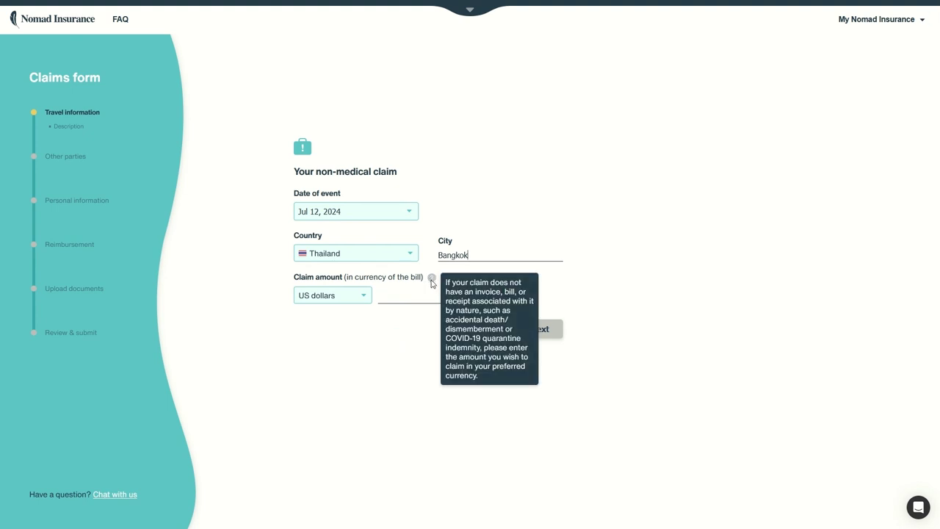
left_click(366, 296)
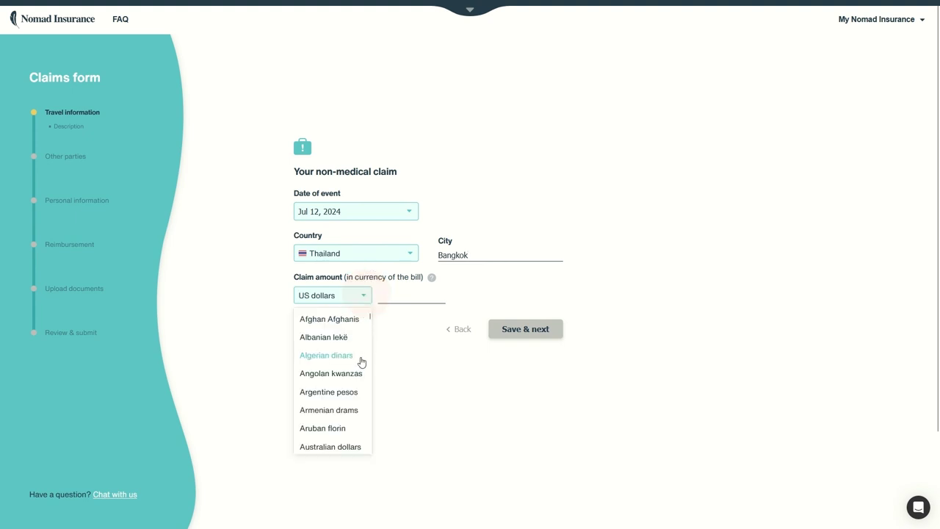
scroll(360, 352, "down", 5)
left_click_drag(371, 340, 367, 458)
scroll(344, 408, "up", 5)
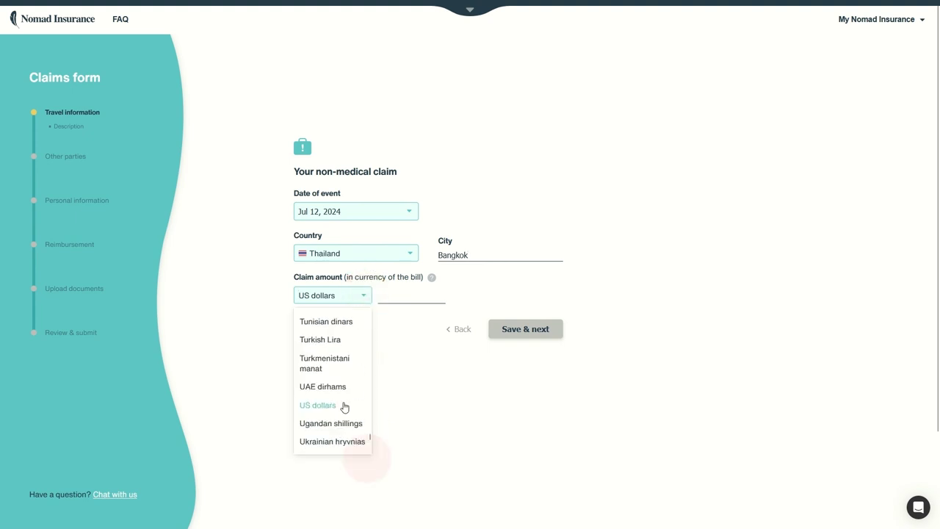
left_click(331, 397)
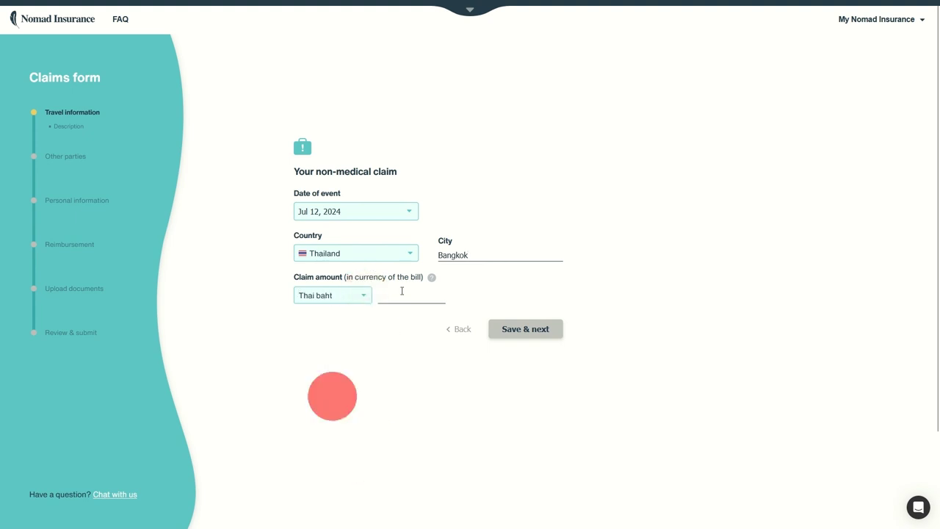
left_click(395, 288)
type("10,000")
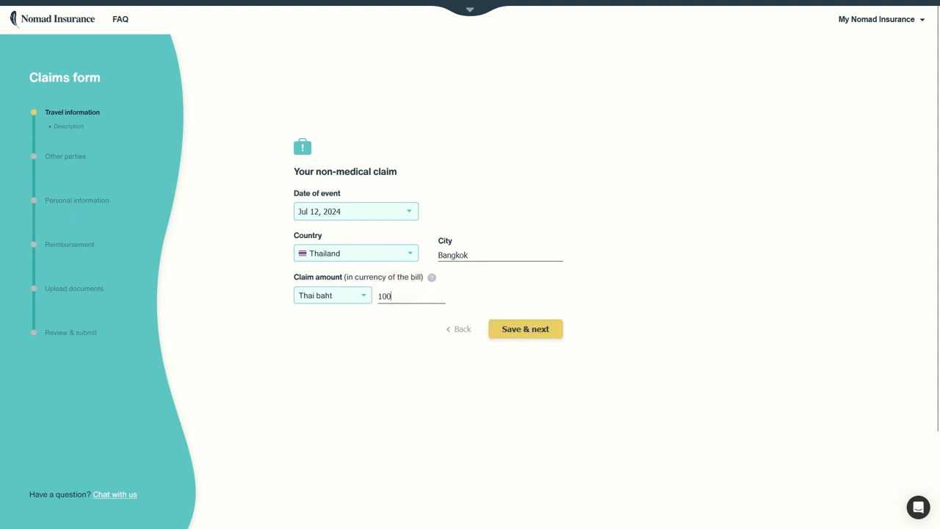
Save the event details and describe what happened as 'Laptop stolen in the street.'
left_click(554, 326)
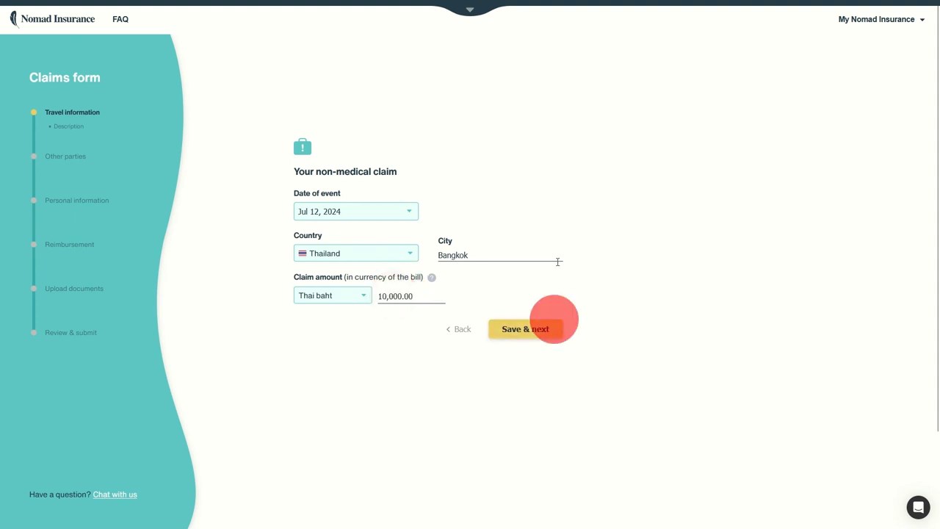
left_click(395, 175)
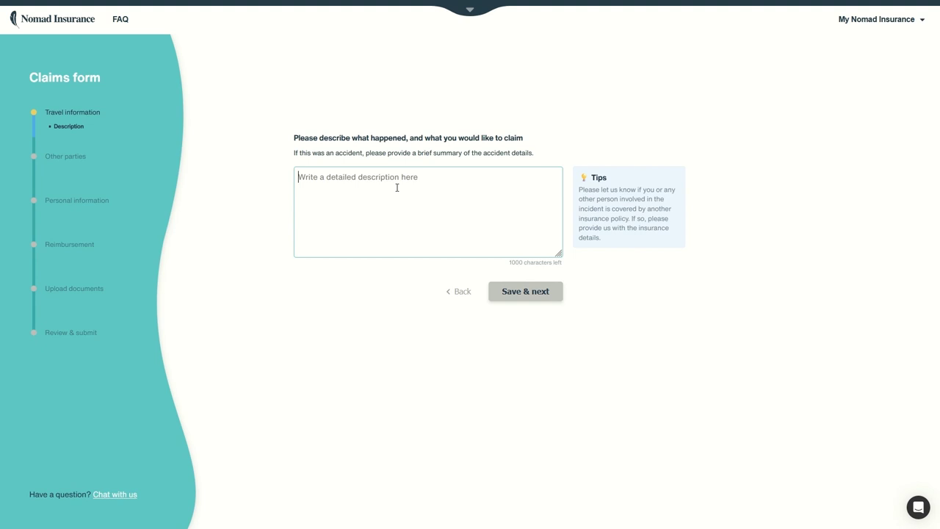
left_click(396, 188)
type("Laptop s")
type("tolen")
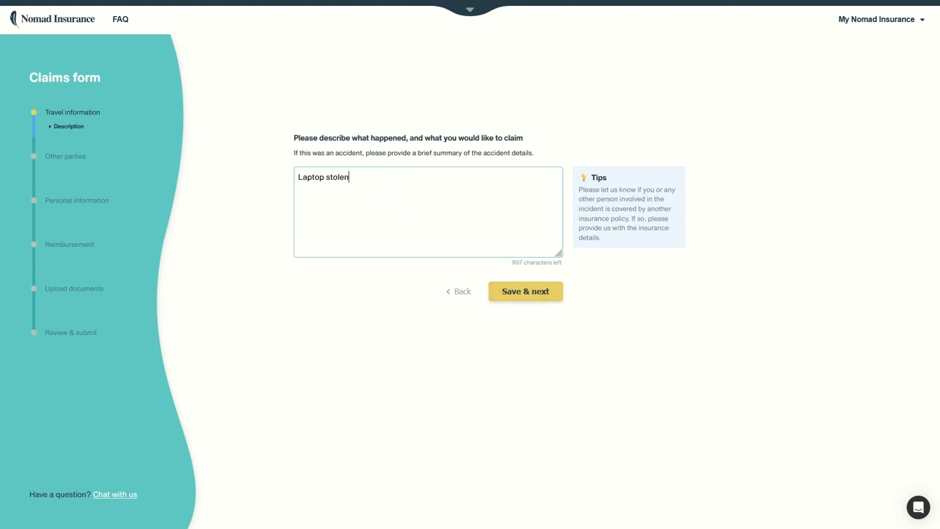
type(" in the street.")
Save the description and continue past the other-parties scenario questions without adding anyone
left_click(525, 291)
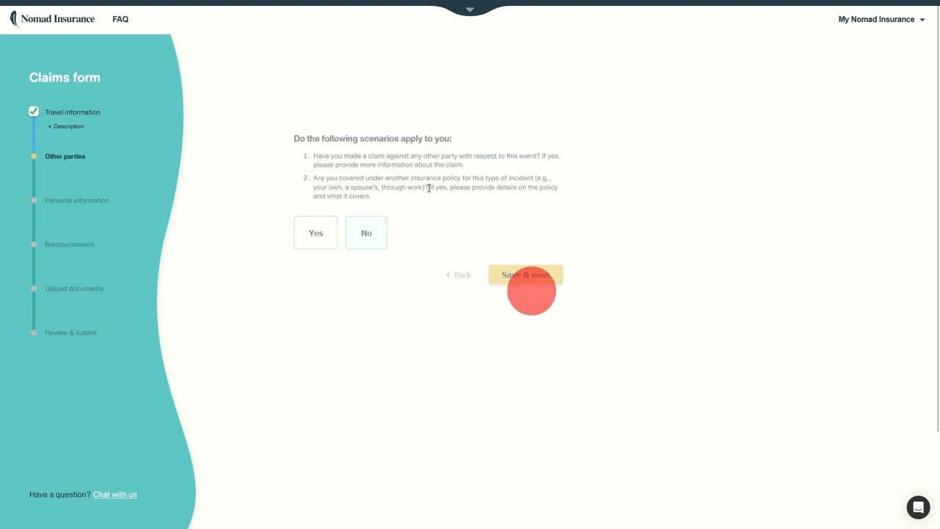
left_click_drag(316, 139, 409, 166)
left_click(340, 156)
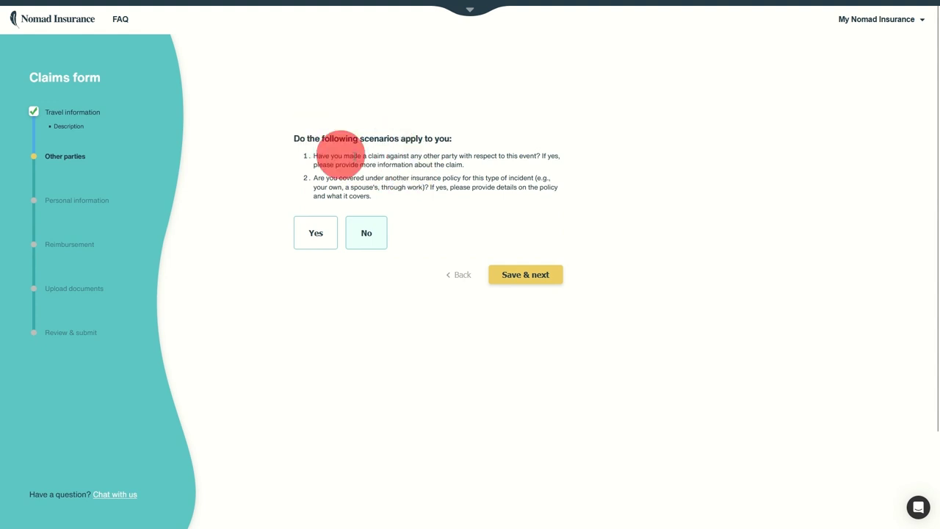
left_click_drag(340, 156, 433, 164)
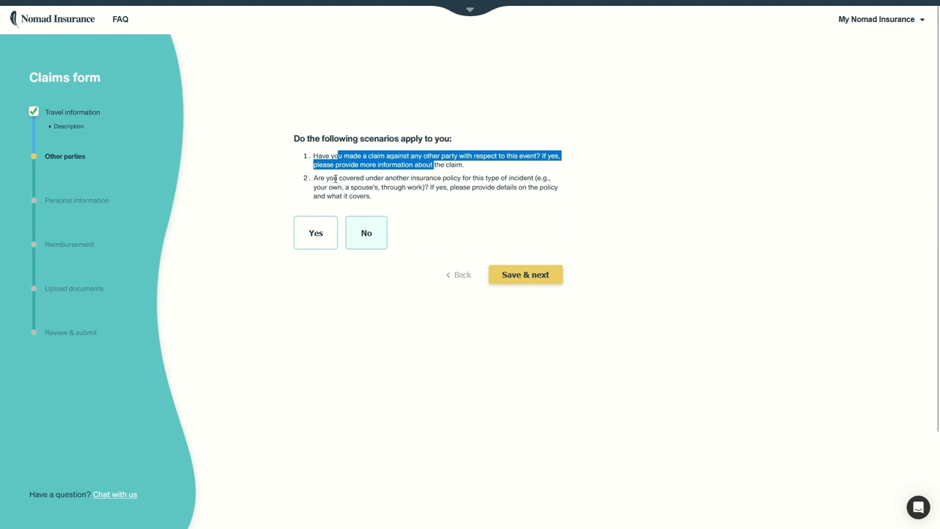
left_click_drag(336, 179, 506, 188)
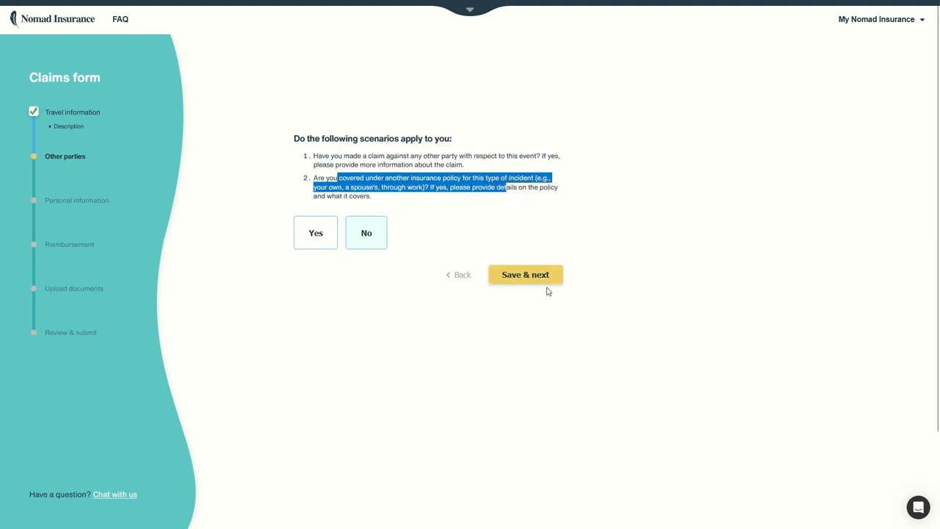
left_click(530, 280)
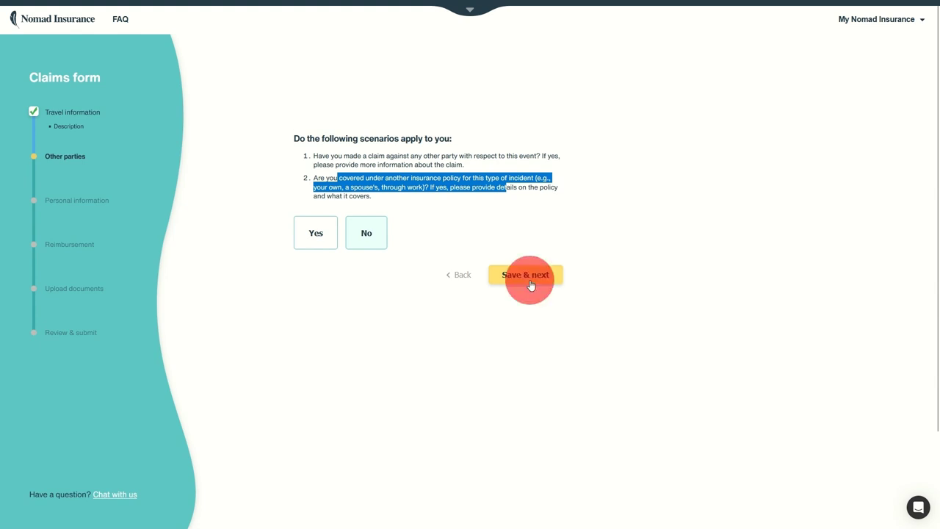
Enter the passport number under personal information and save it
left_click(362, 179)
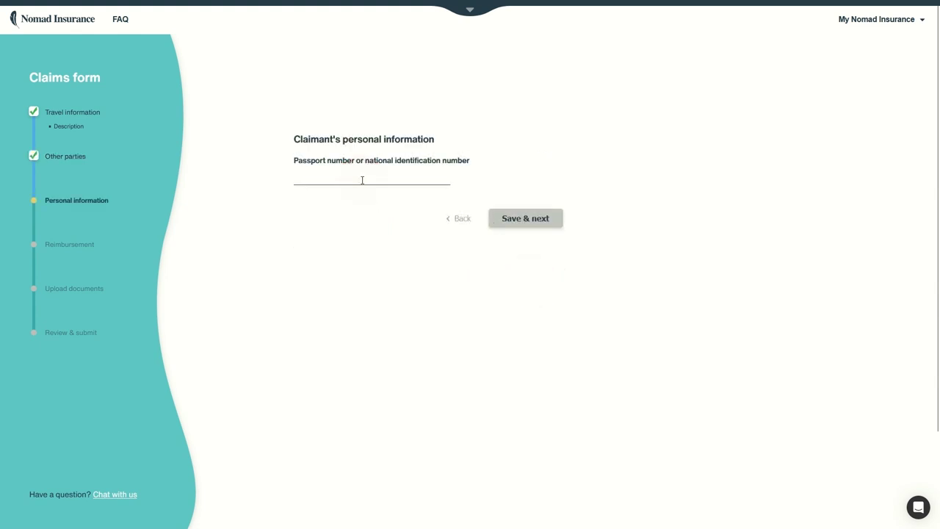
type("ABC")
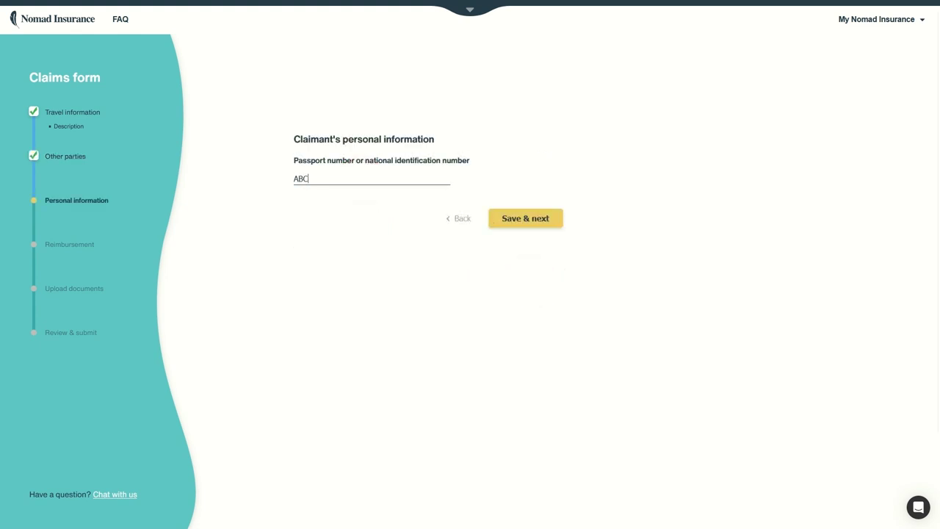
type("123123ABC")
left_click(528, 217)
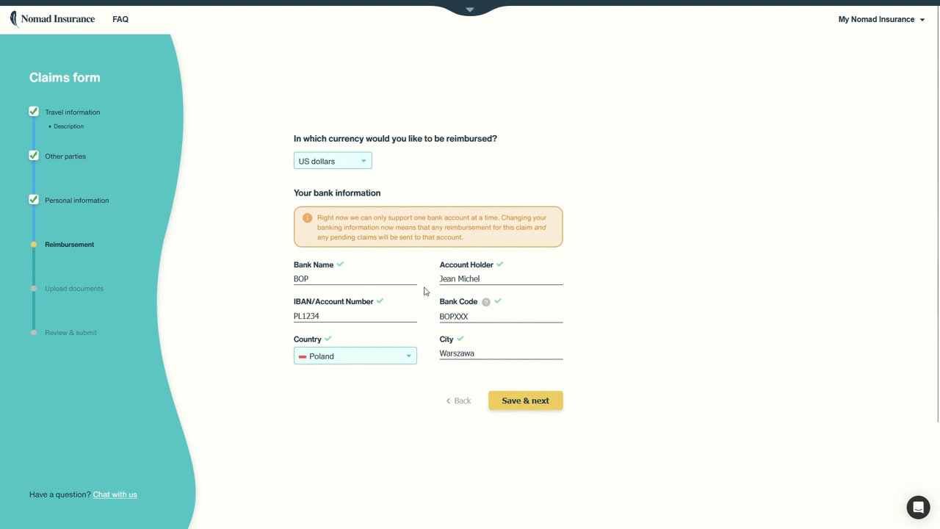
Keep US dollars as the reimbursement currency and save the bank details
left_click(356, 162)
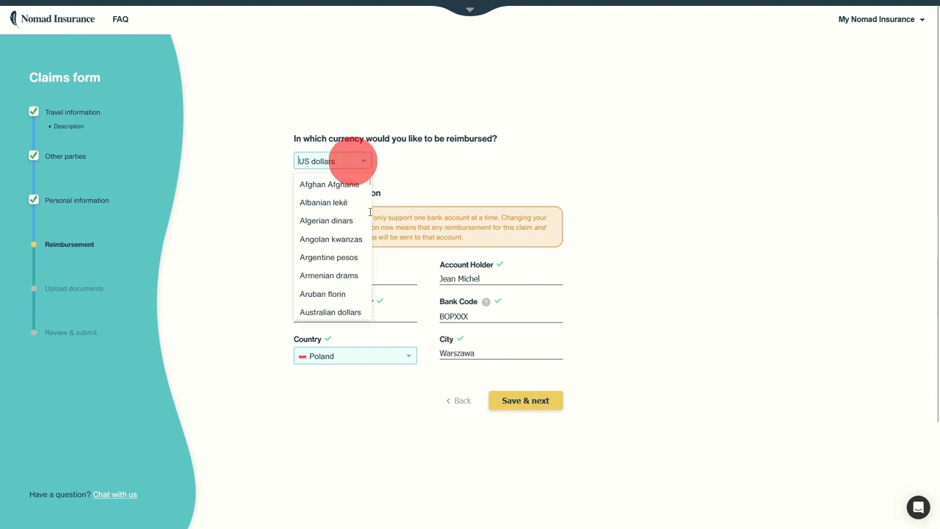
left_click(435, 176)
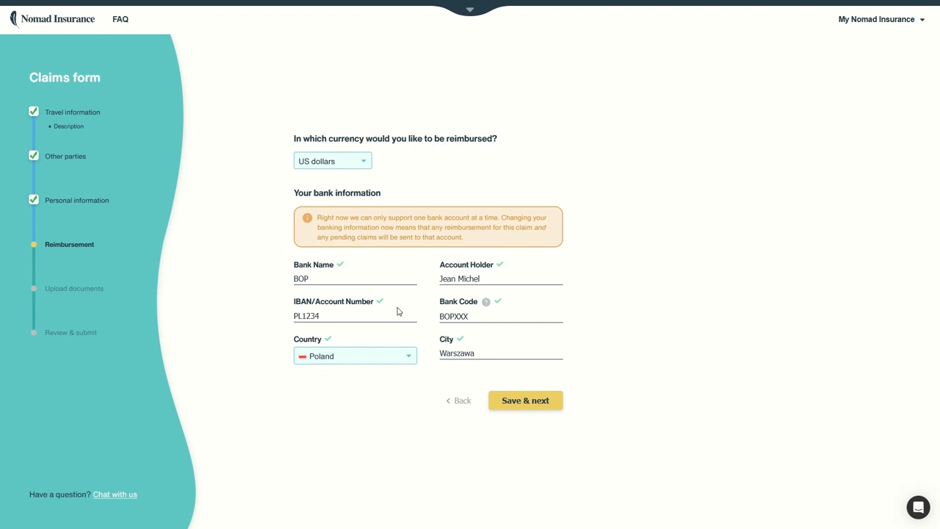
left_click(524, 405)
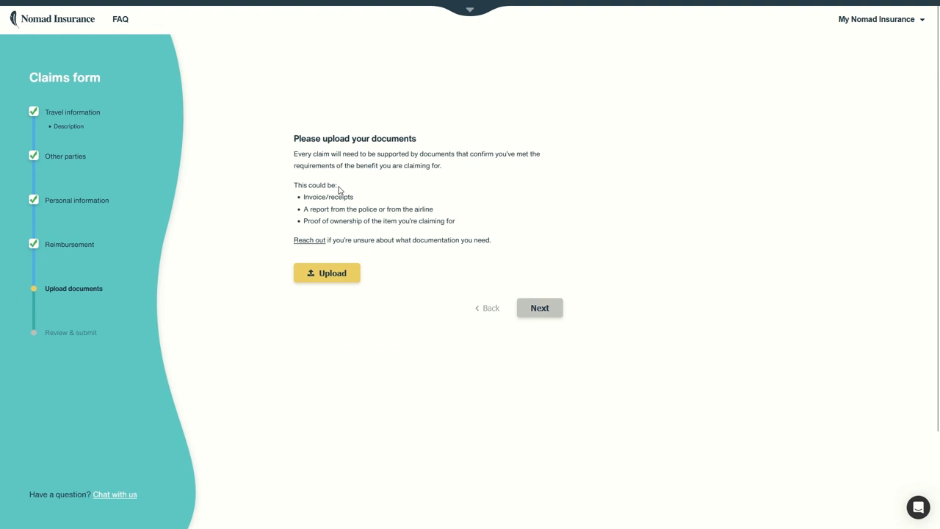
Upload the first Desktop screenshot as a supporting document and continue to the review summary
left_click_drag(358, 196, 303, 196)
mouse_move(434, 209)
left_mouse_down()
mouse_move(323, 212)
mouse_move(445, 220)
left_mouse_up()
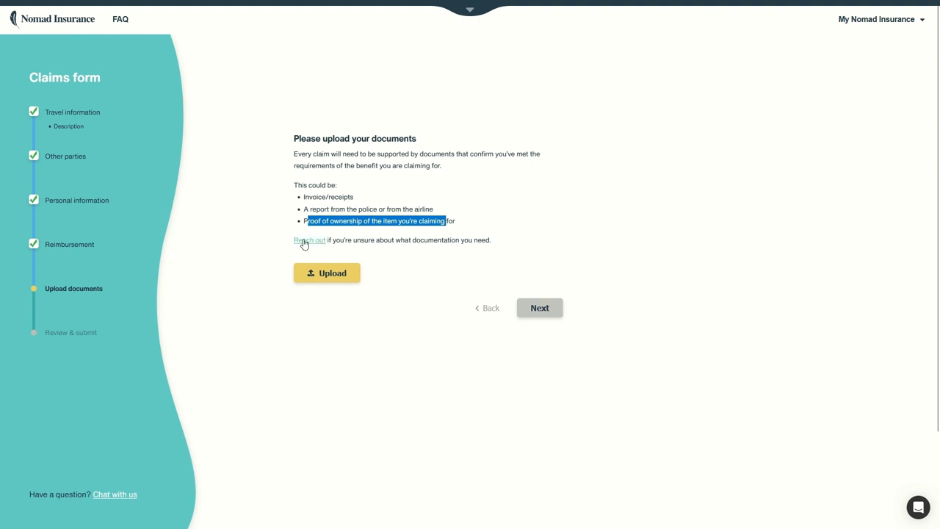
left_click(323, 273)
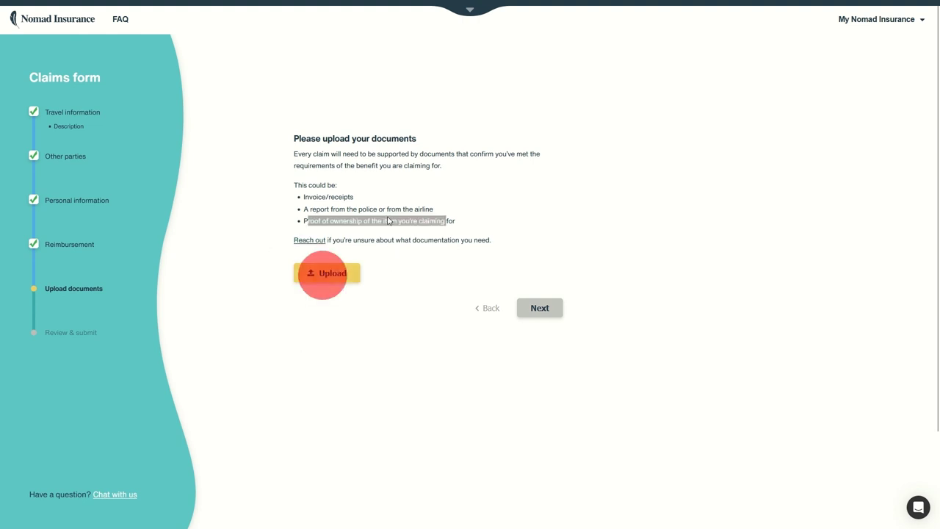
double_click(121, 100)
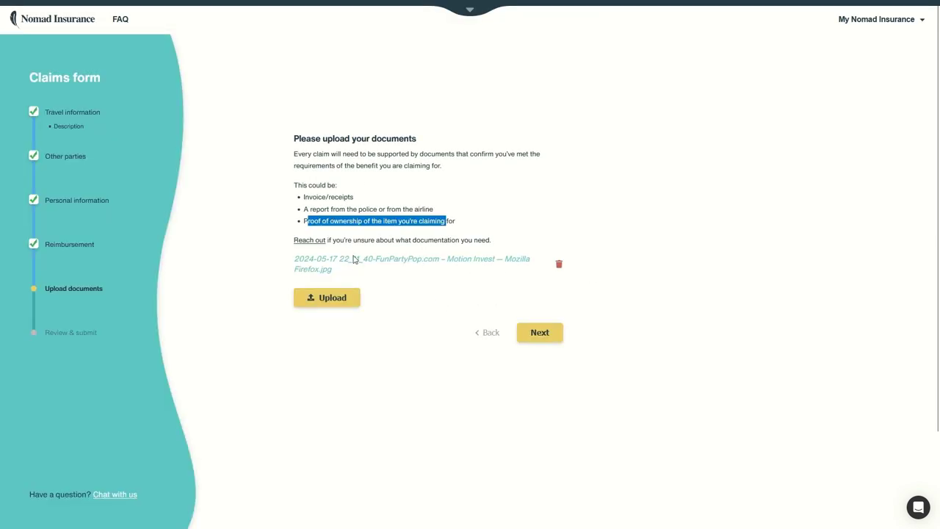
left_click(547, 334)
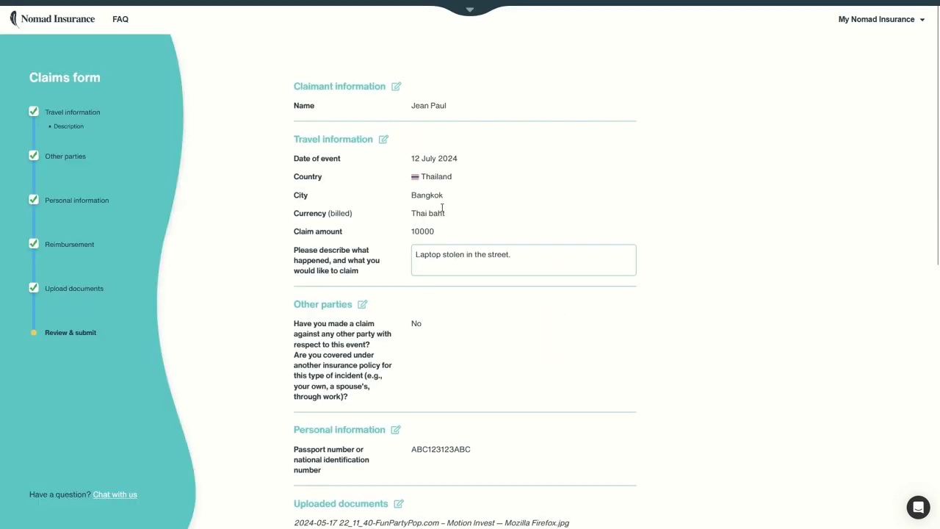
Turn on the truthfulness, medical-provider and SafetyWing processing consents, then submit the laptop theft claim
scroll(415, 146, "down", 3)
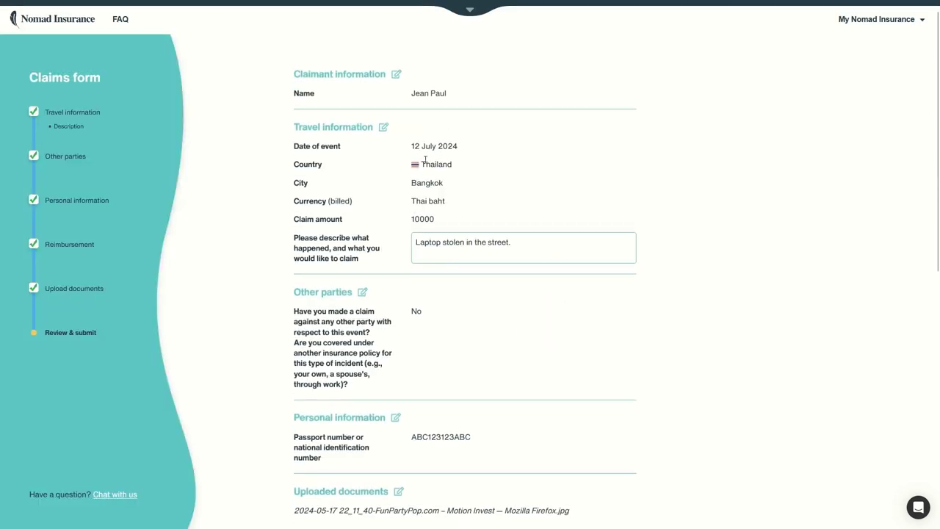
scroll(406, 144, "down", 3)
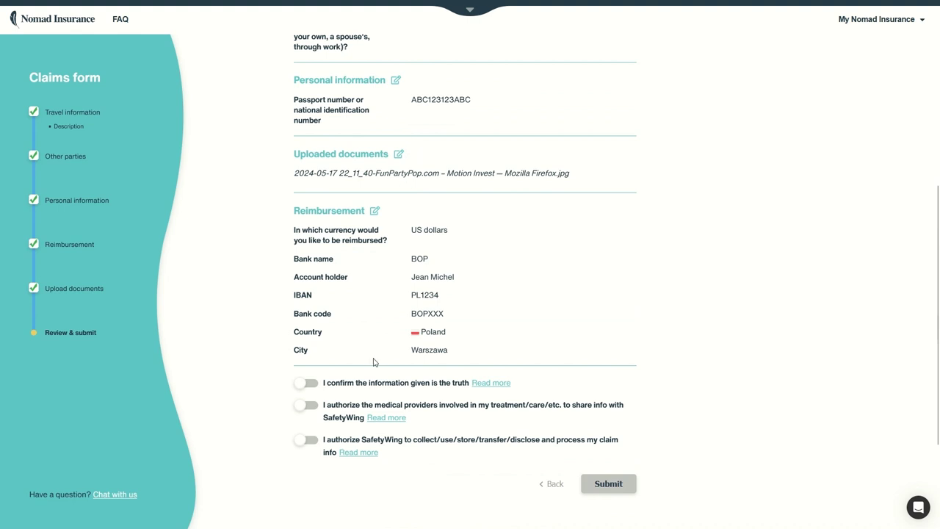
left_click(302, 384)
left_click(309, 406)
left_click(305, 442)
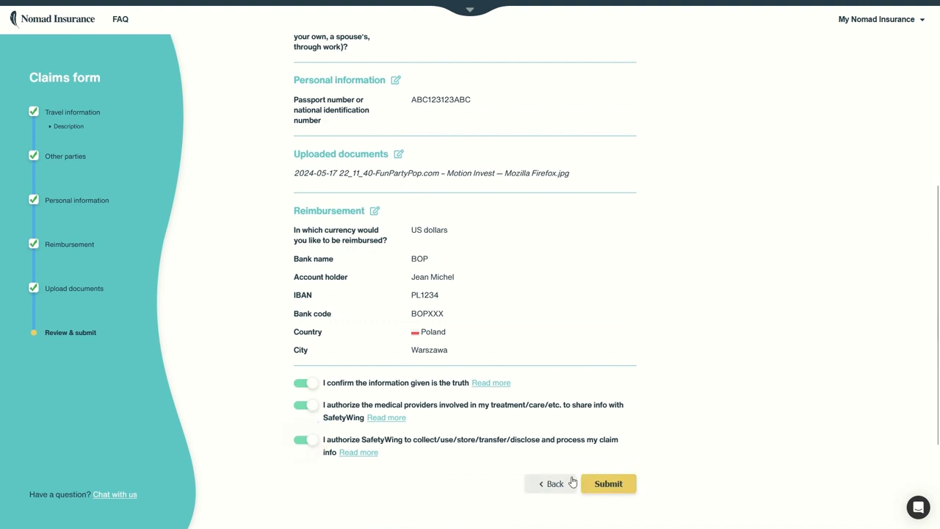
left_click(610, 483)
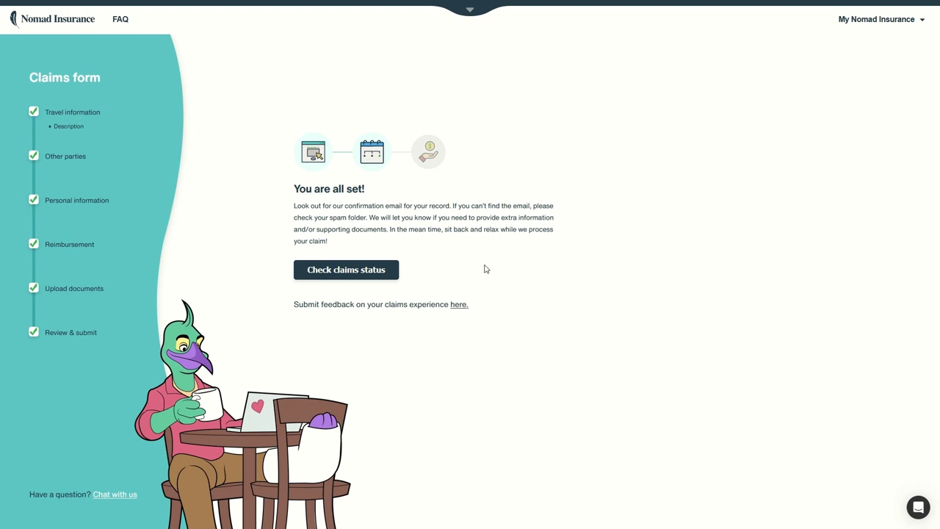
Go from the confirmation to claims status, then return to the My coverage dashboard
left_click(389, 275)
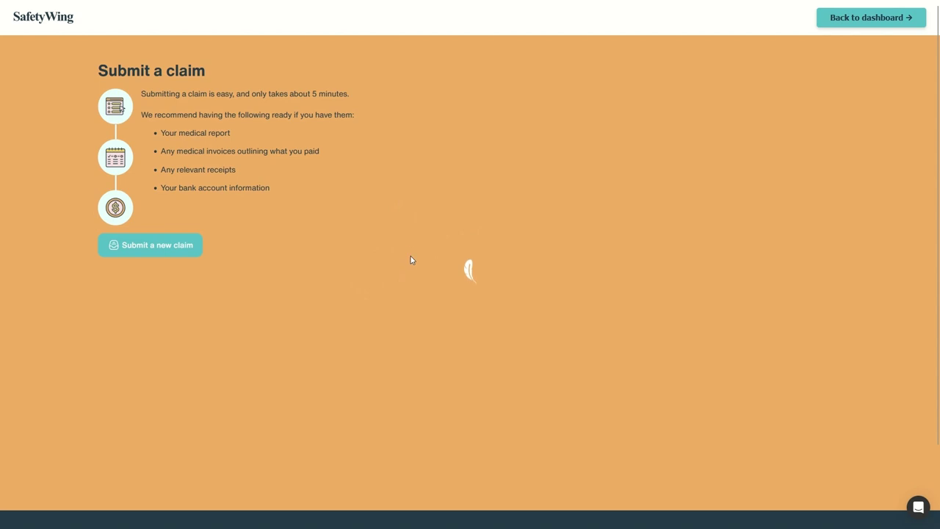
scroll(411, 257, "down", 2)
scroll(411, 257, "up", 2)
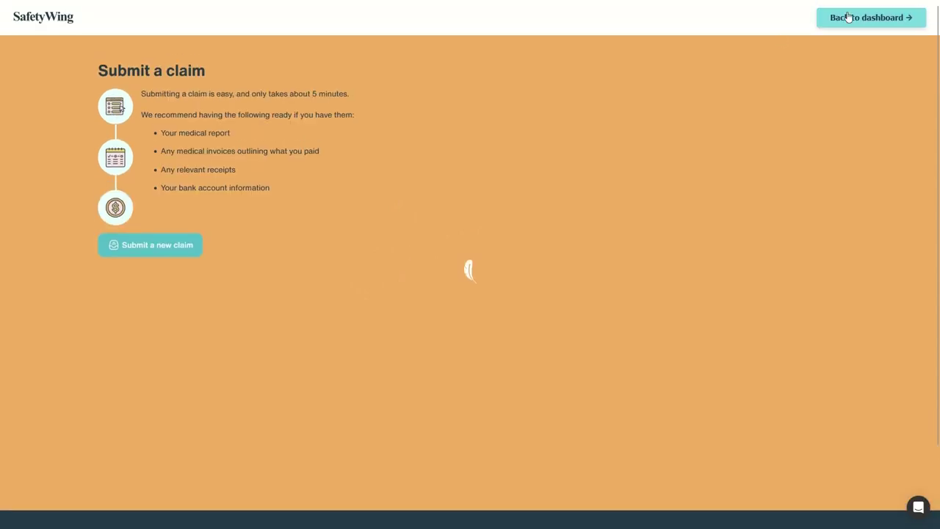
left_click(580, 123)
left_click(859, 19)
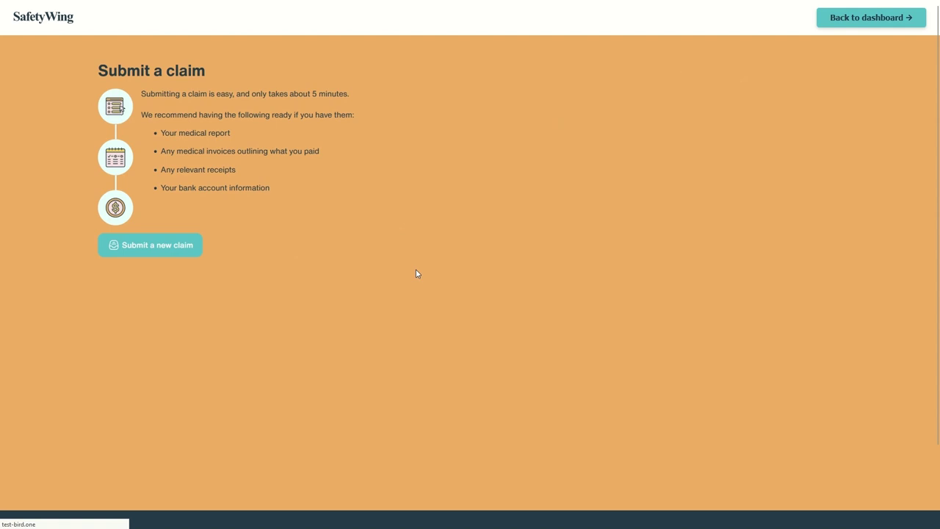
left_click(526, 105)
left_click(852, 24)
key("alt+Left")
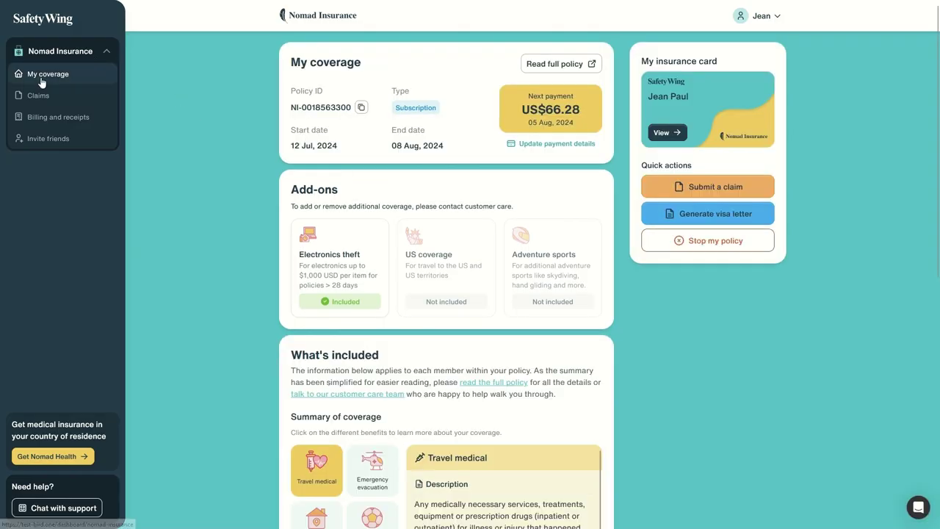
left_click(44, 96)
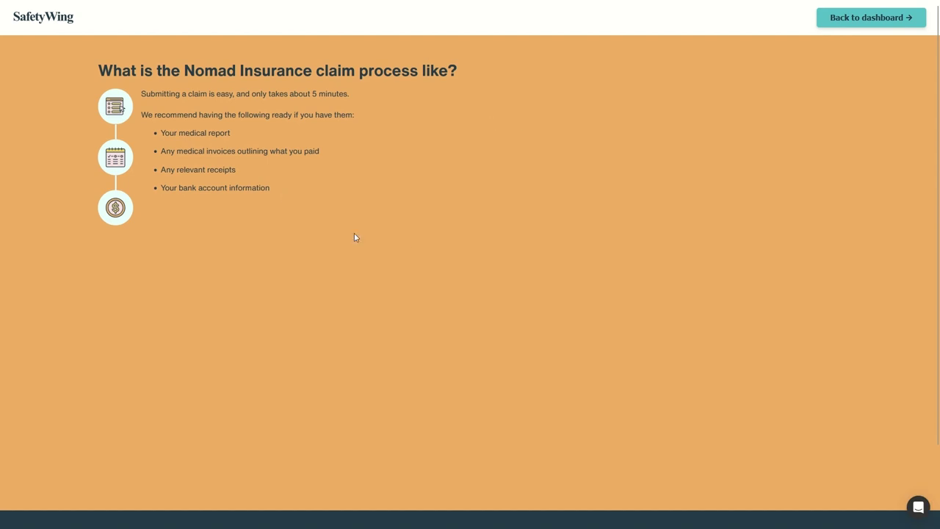
scroll(420, 199, "down", 2)
scroll(419, 198, "up", 2)
scroll(411, 241, "down", 2)
scroll(415, 242, "up", 2)
key("F5")
left_click(854, 30)
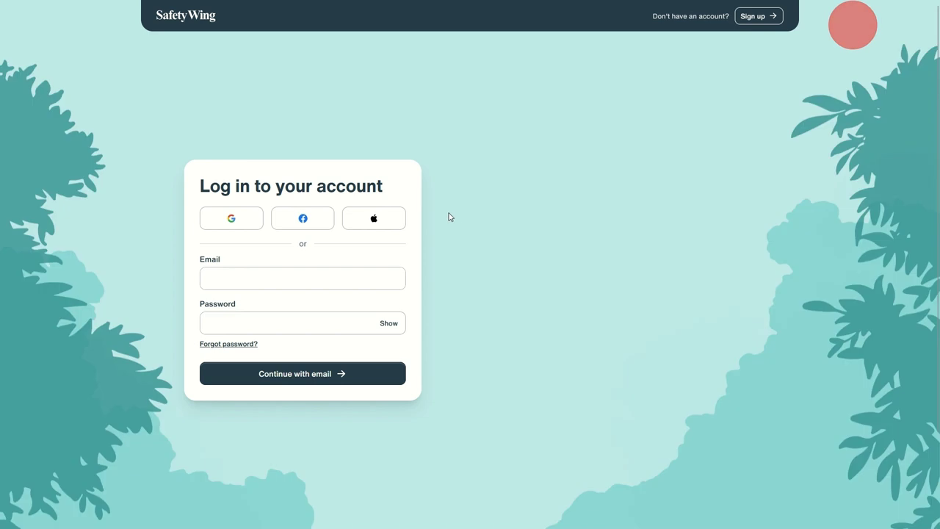
left_click(242, 272)
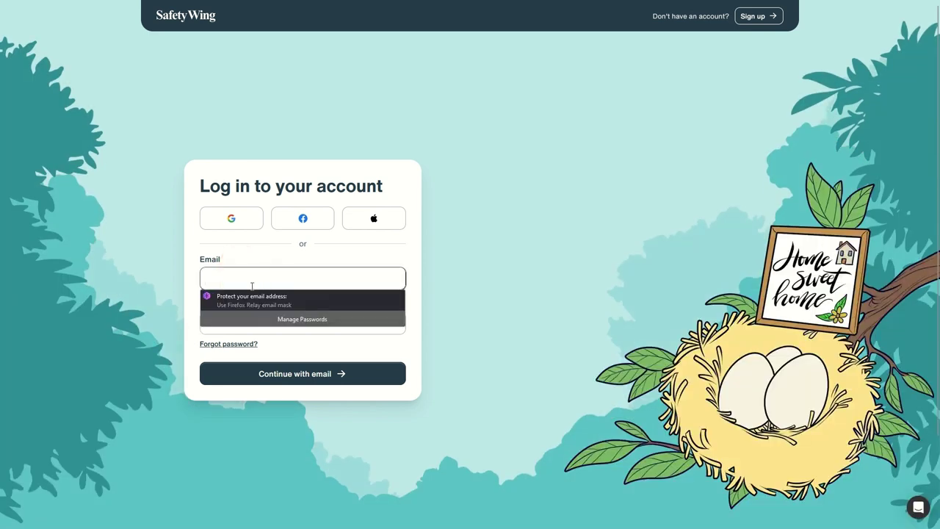
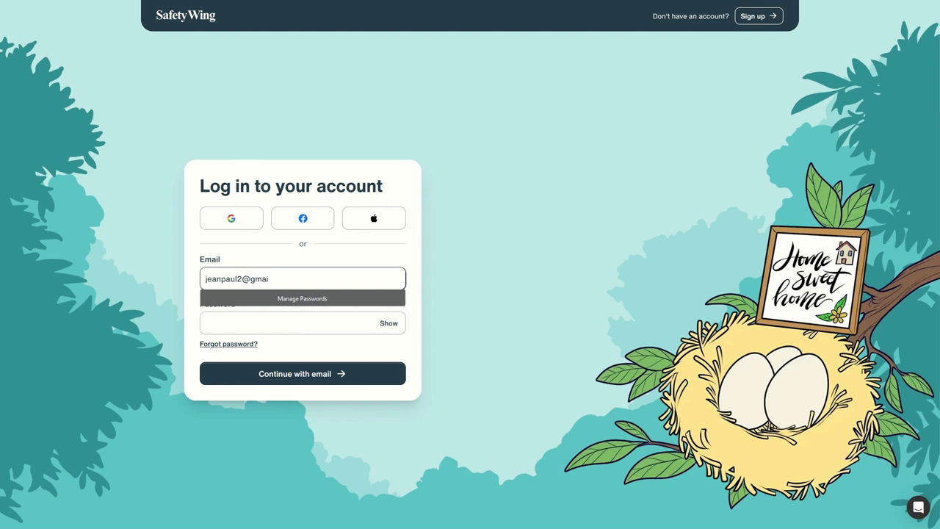
key("Tab")
left_click(249, 340)
left_click(297, 371)
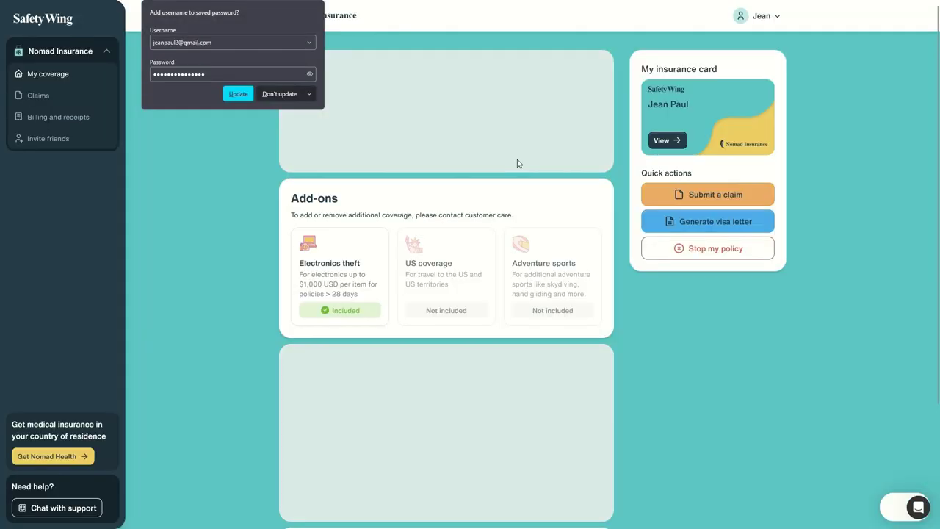
left_click(215, 156)
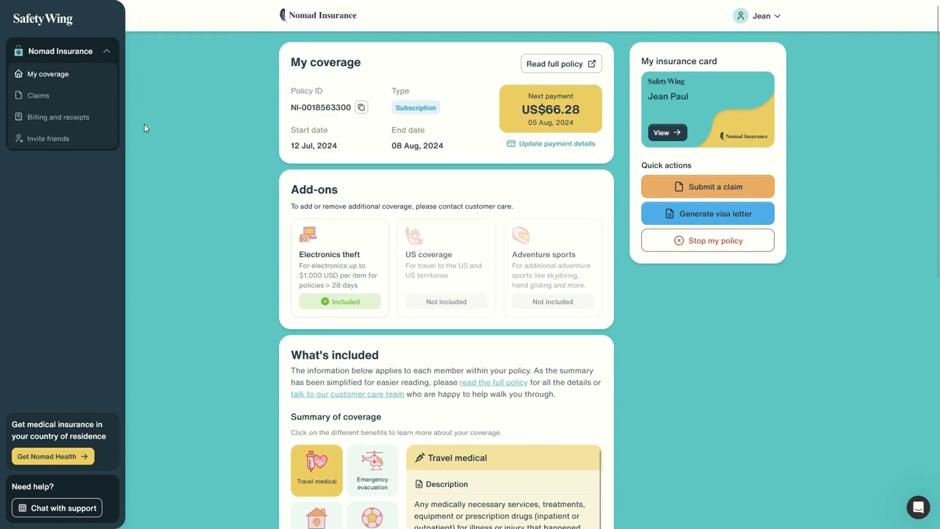
left_click(38, 95)
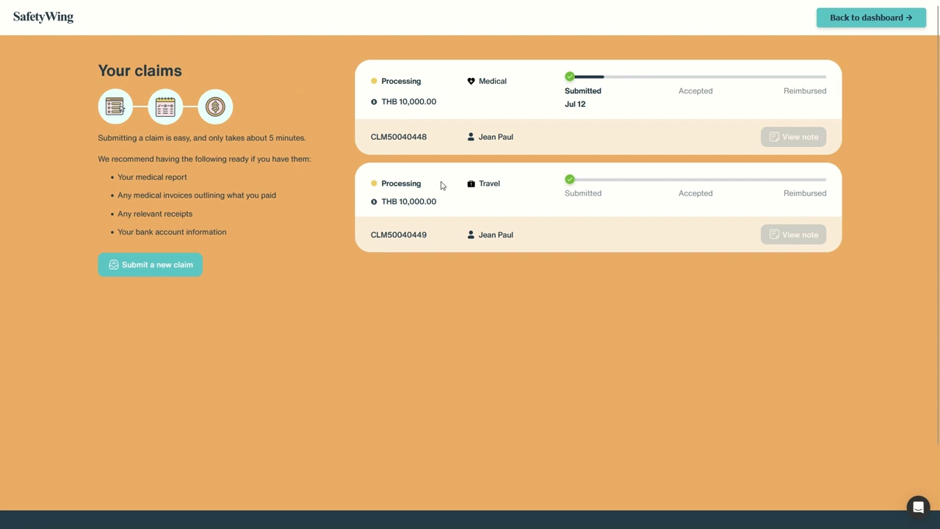
Check that the Medical and Travel claim cards both show Processing at THB 10,000.00
left_click_drag(369, 78, 688, 109)
left_click_drag(371, 182, 853, 216)
left_click(556, 228)
left_click_drag(555, 228, 508, 183)
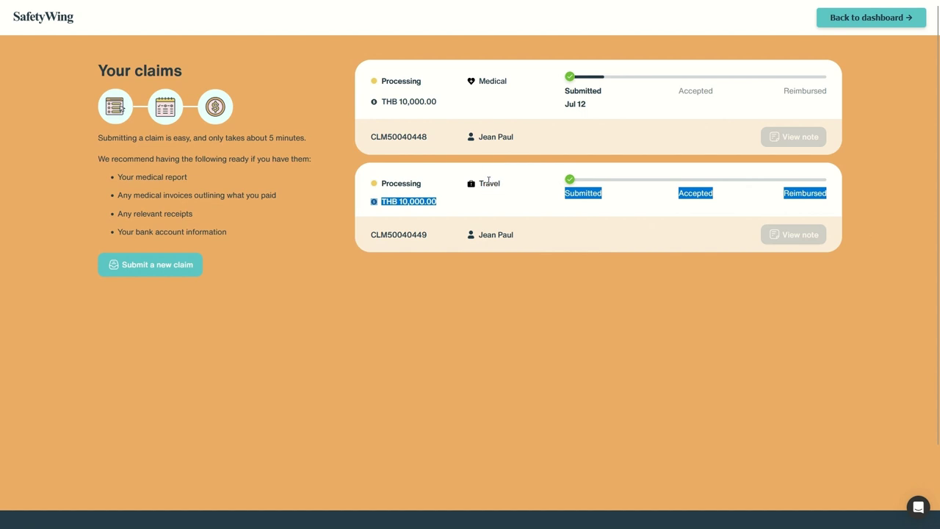
left_click_drag(551, 203, 611, 207)
left_click_drag(684, 188, 830, 210)
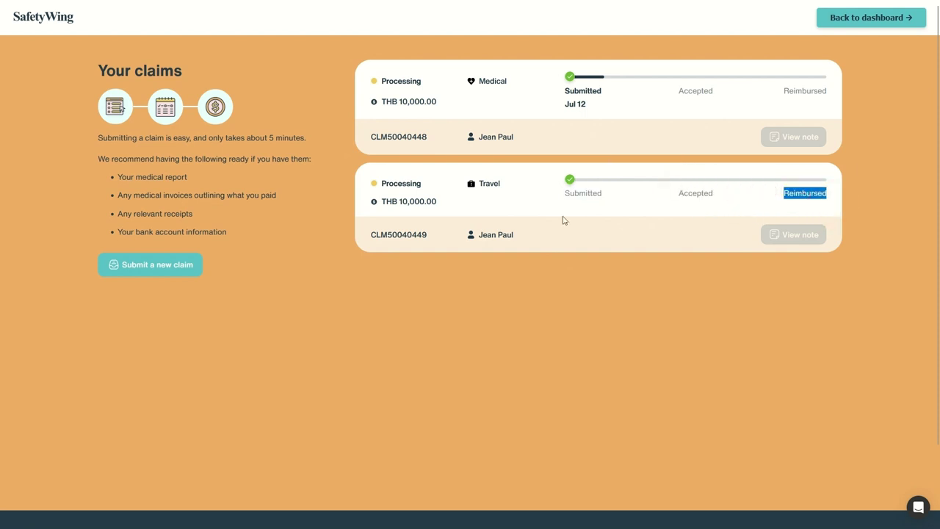
left_click_drag(422, 234, 422, 234)
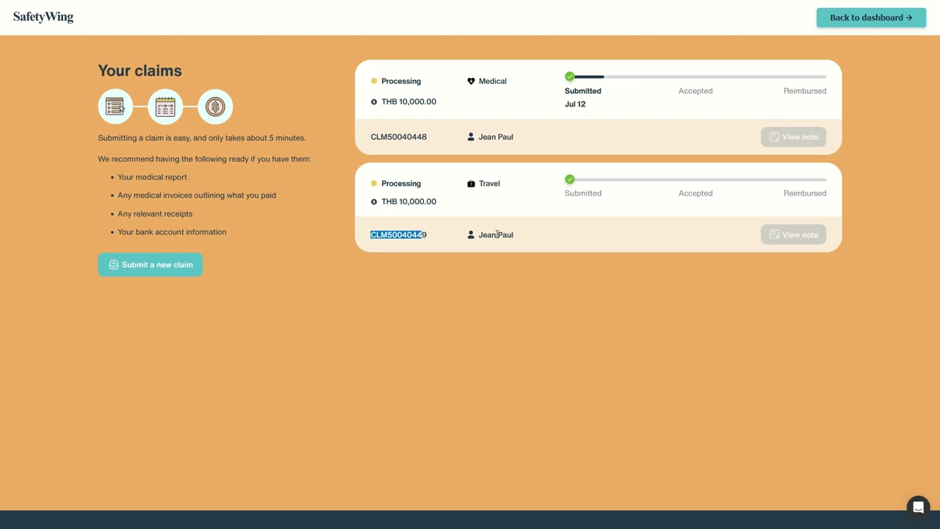
left_click_drag(580, 87, 624, 102)
left_click(624, 102)
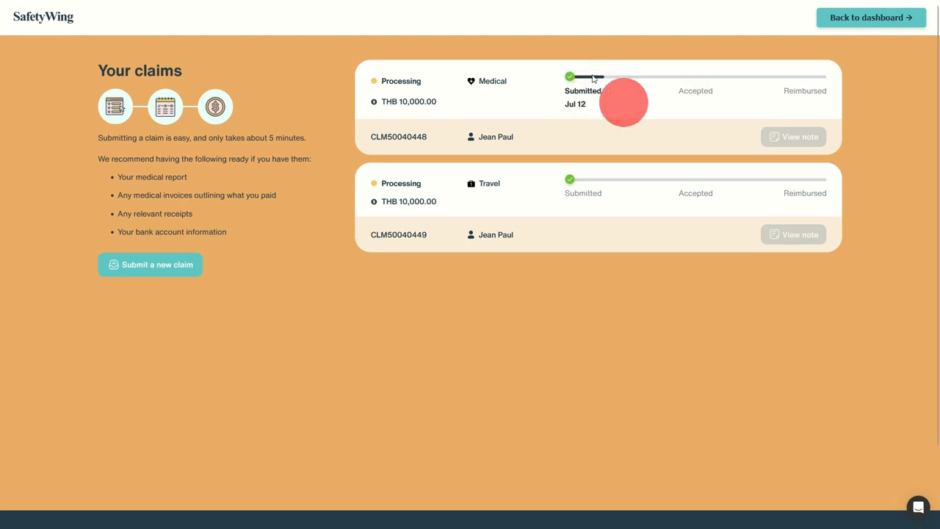